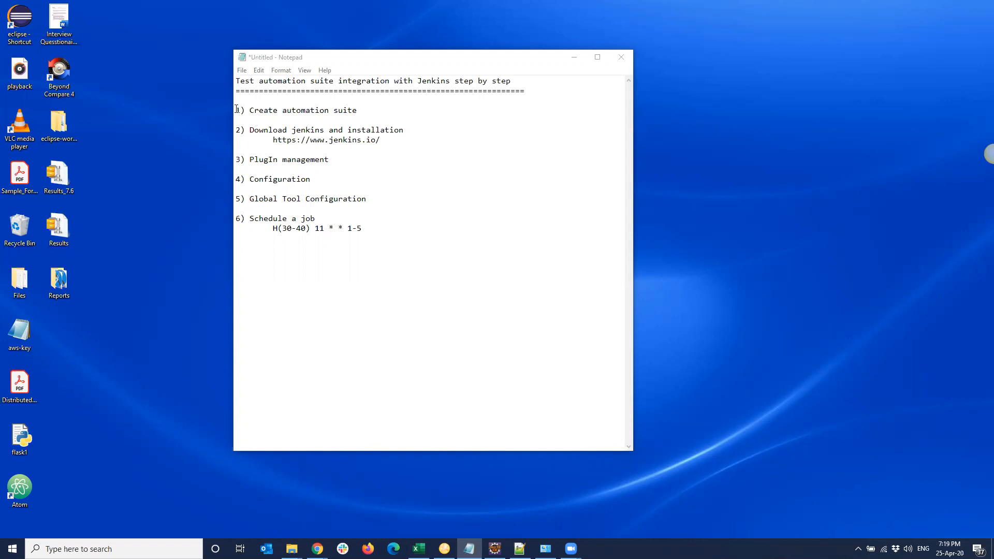
- Highlight step 1 'Create automation suite' in the Notepad outline, then switch to the Eclipse workspace
drag(236, 110, 385, 112)
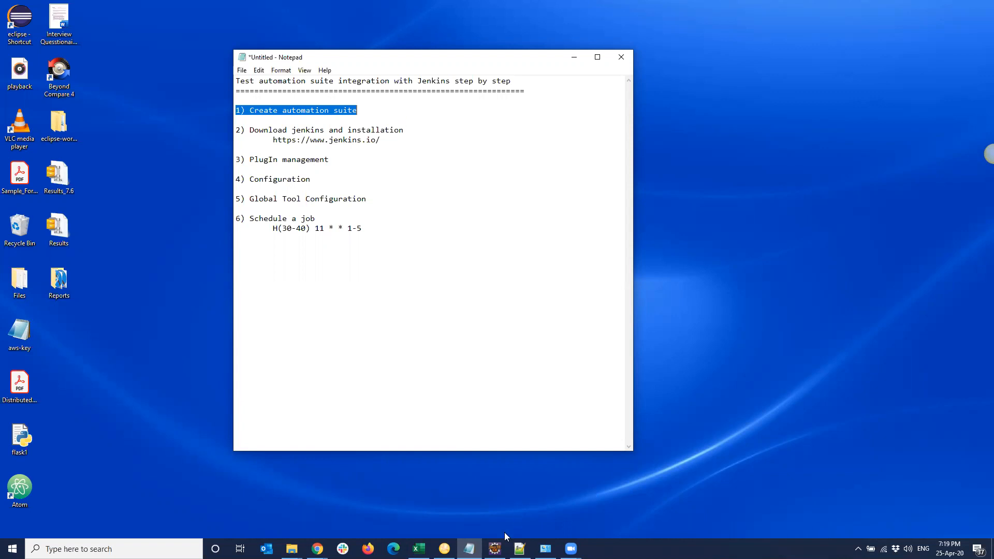
mouse_move(495, 549)
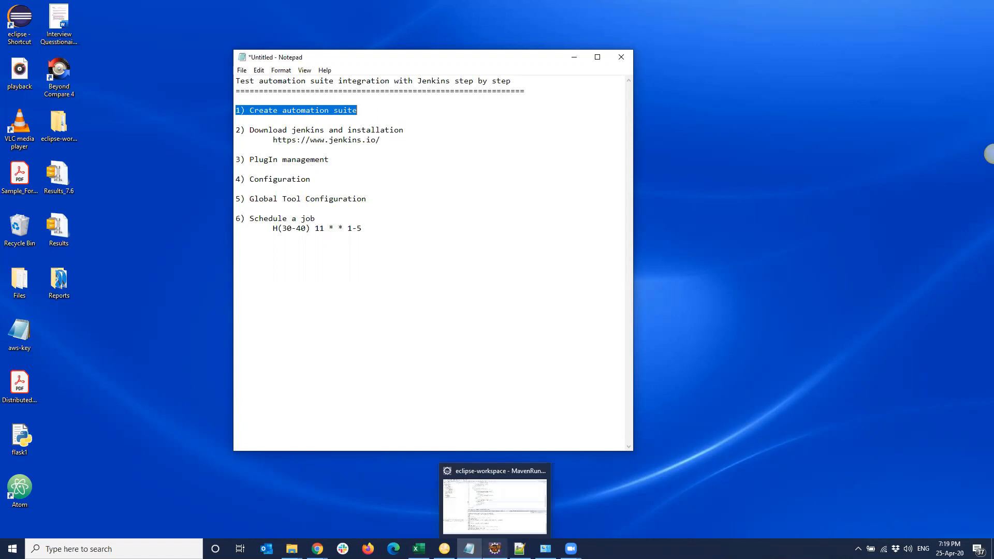
click(498, 501)
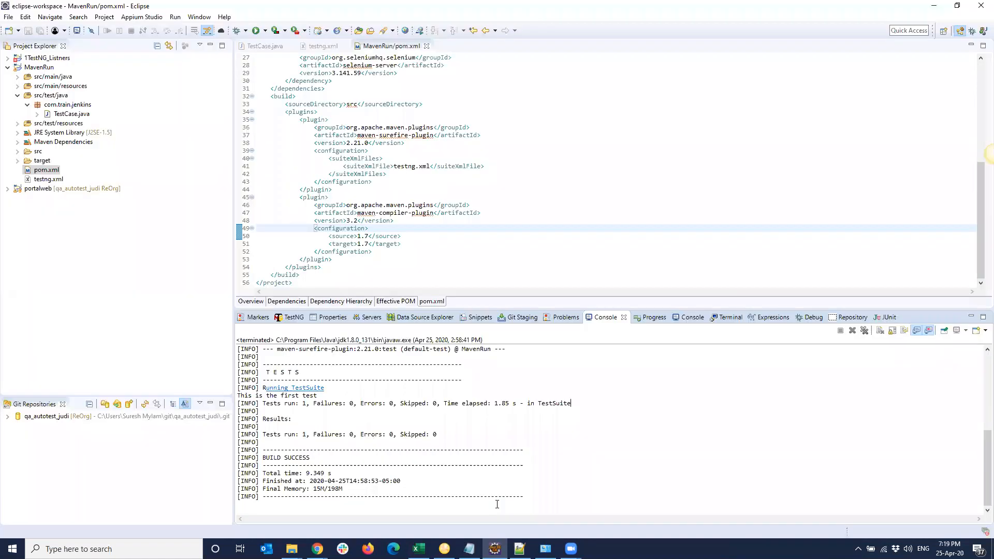
- Open TestCase.java from the MavenRun project in the editor
click(42, 67)
click(62, 115)
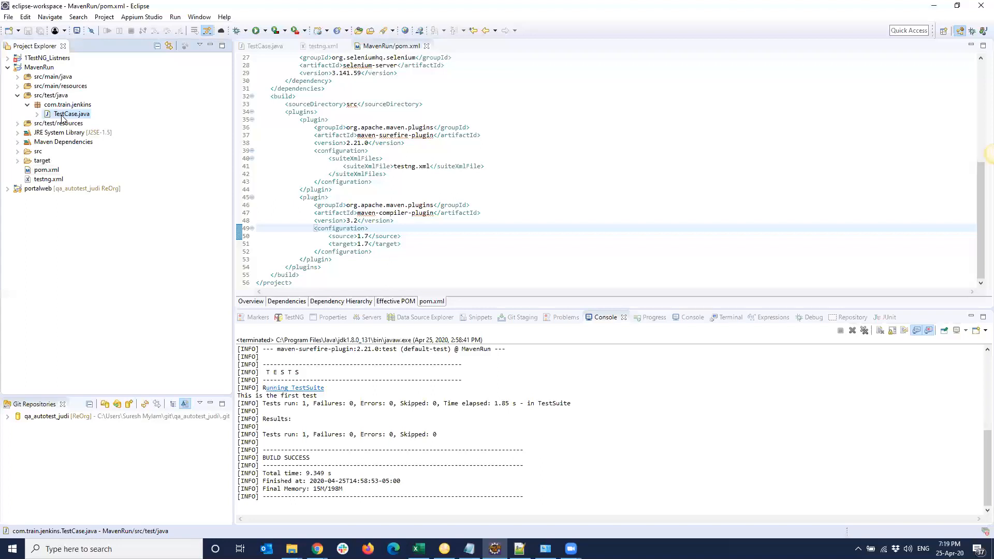
double_click(62, 115)
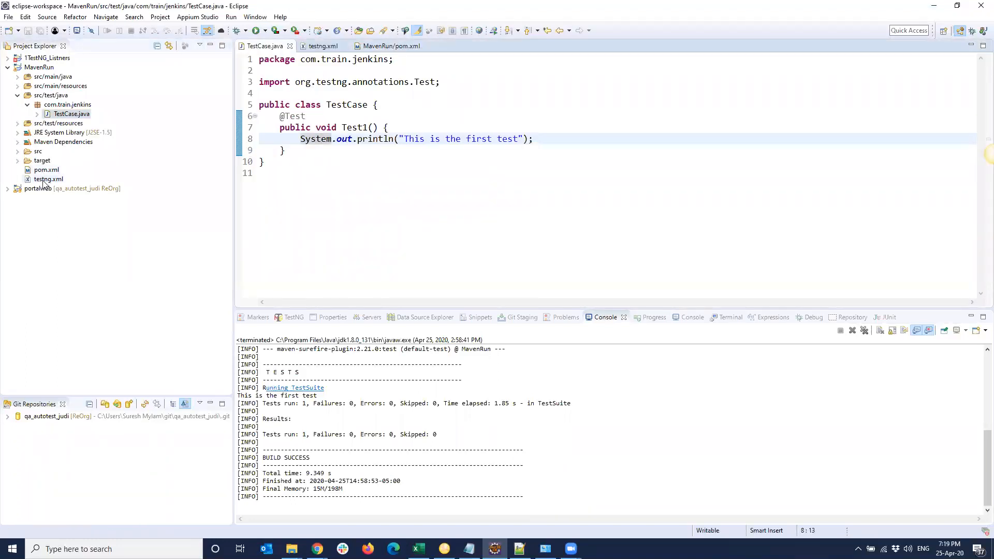
- Review testng.xml, then the pom.xml selenium-java dependency and plugins section
click(323, 47)
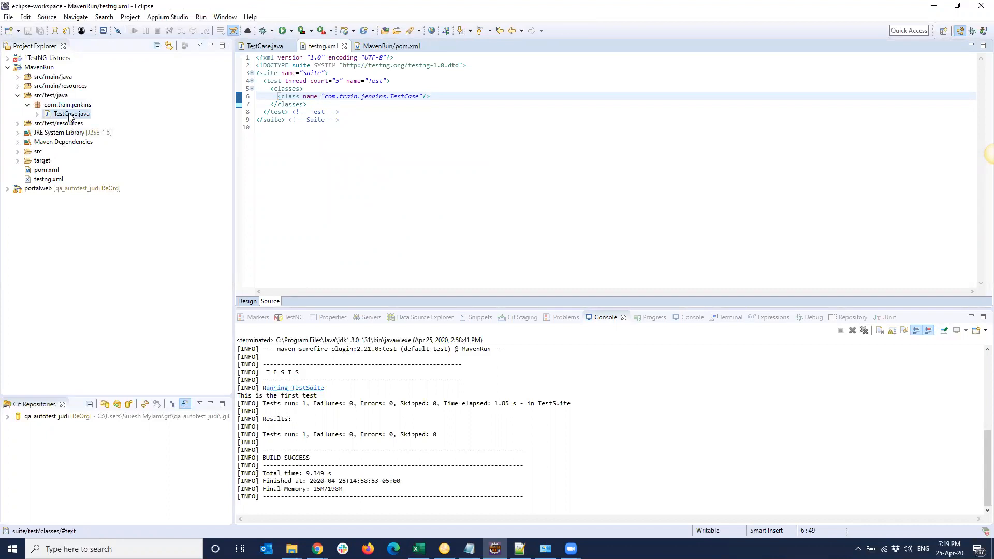
click(392, 46)
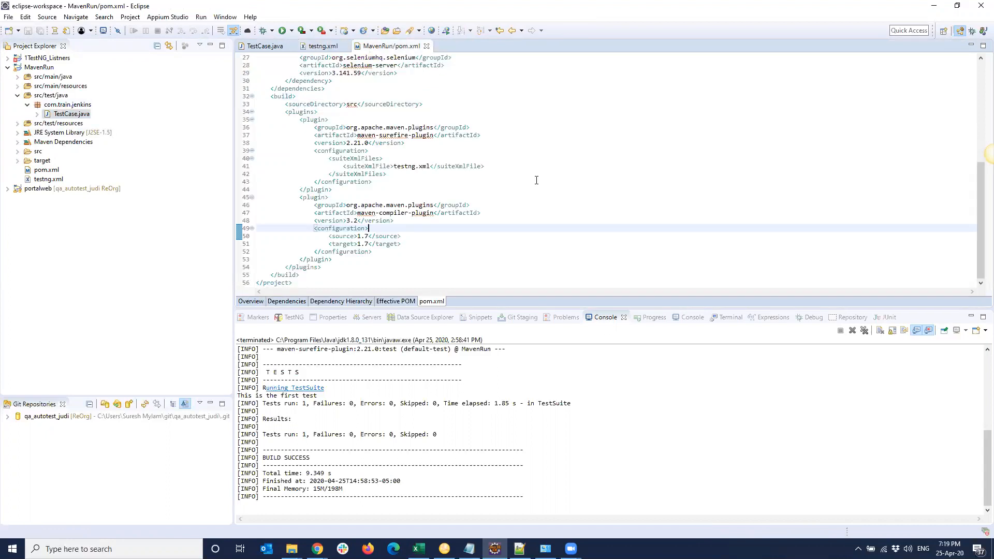
scroll(562, 187, up, 7)
scroll(563, 189, up, 1)
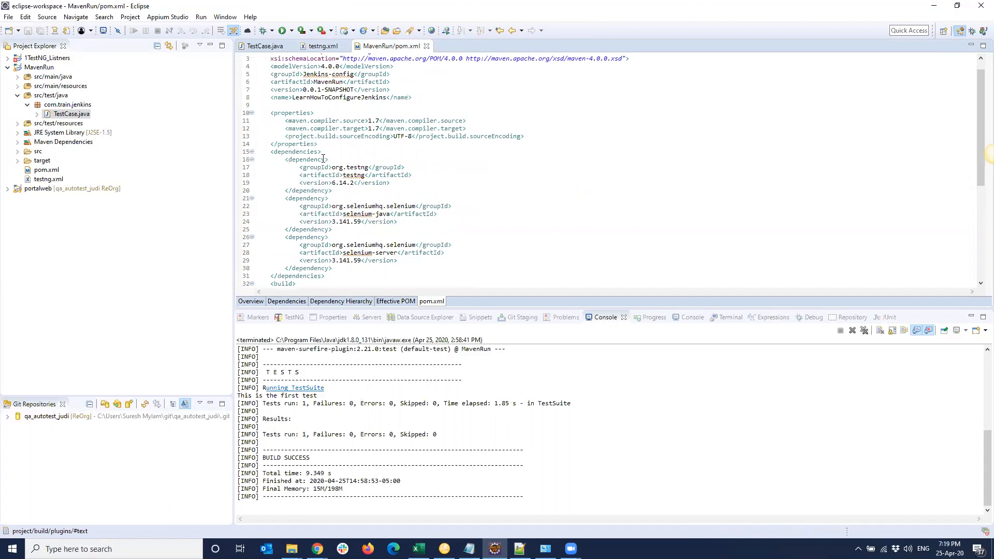
scroll(297, 152, down, 2)
drag(270, 120, 325, 250)
click(364, 151)
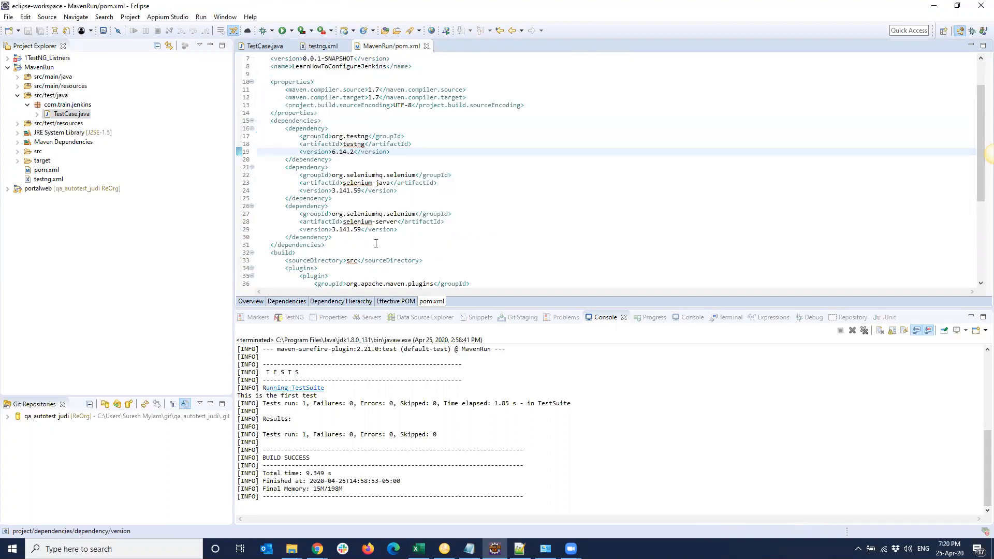
click(489, 195)
scroll(490, 196, down, 6)
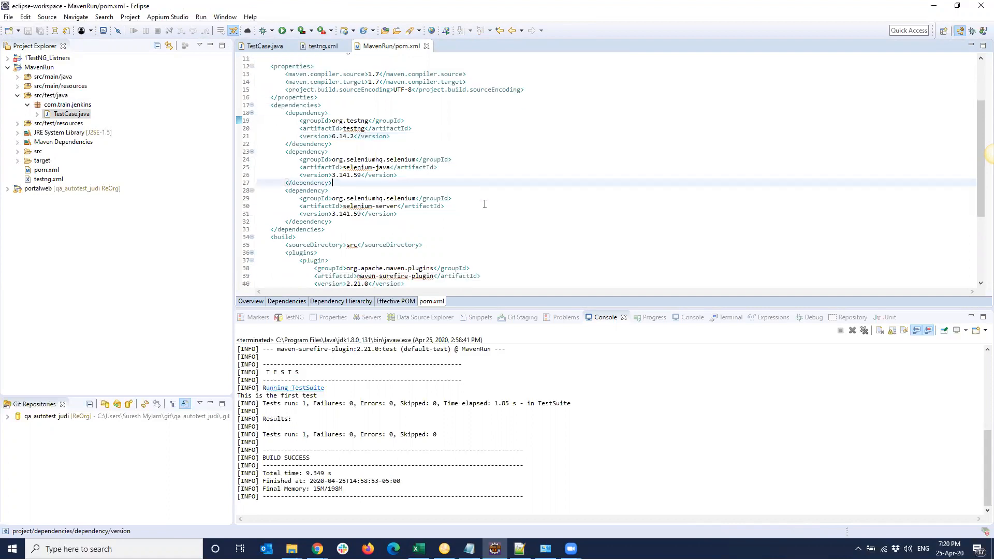
drag(289, 130, 336, 280)
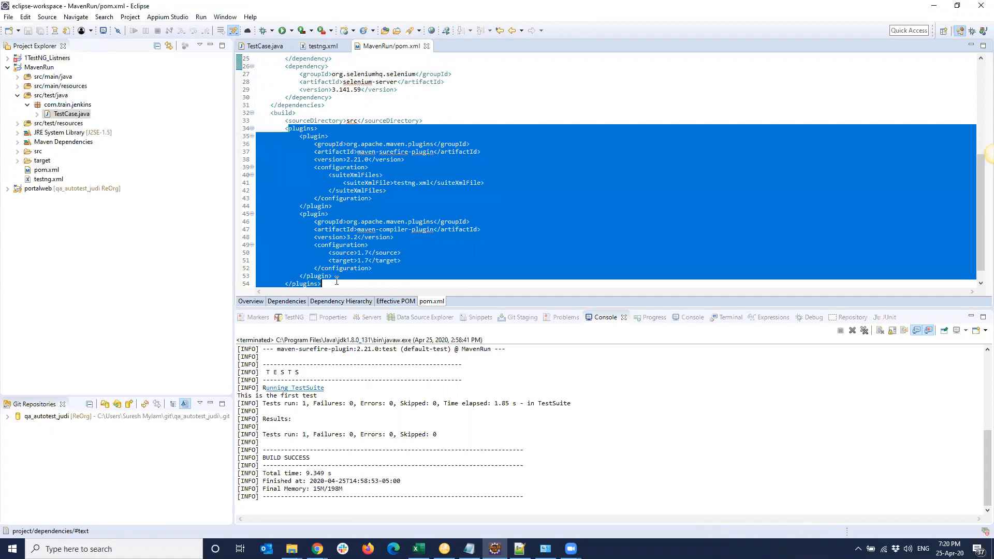
click(528, 238)
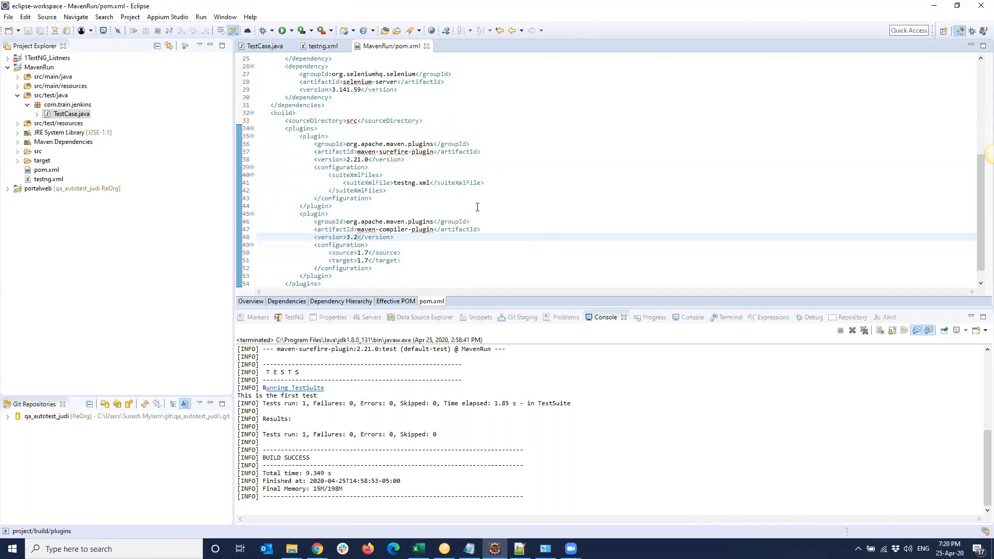
scroll(479, 208, up, 4)
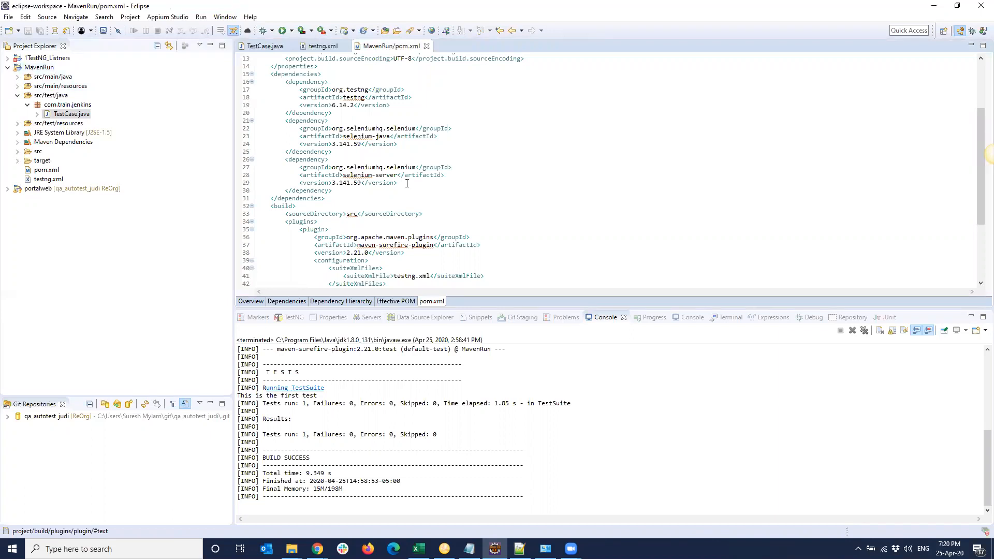
- Choose Maven test as the run type for pom.xml
click(416, 168)
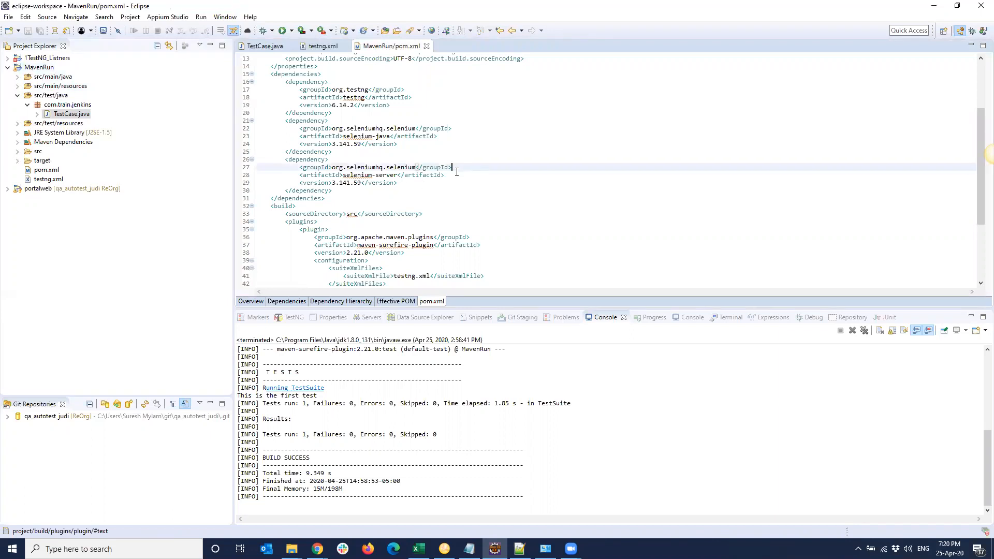
click(282, 30)
click(457, 210)
- Run the Maven test and highlight 'This is the first test' in the console output
click(484, 328)
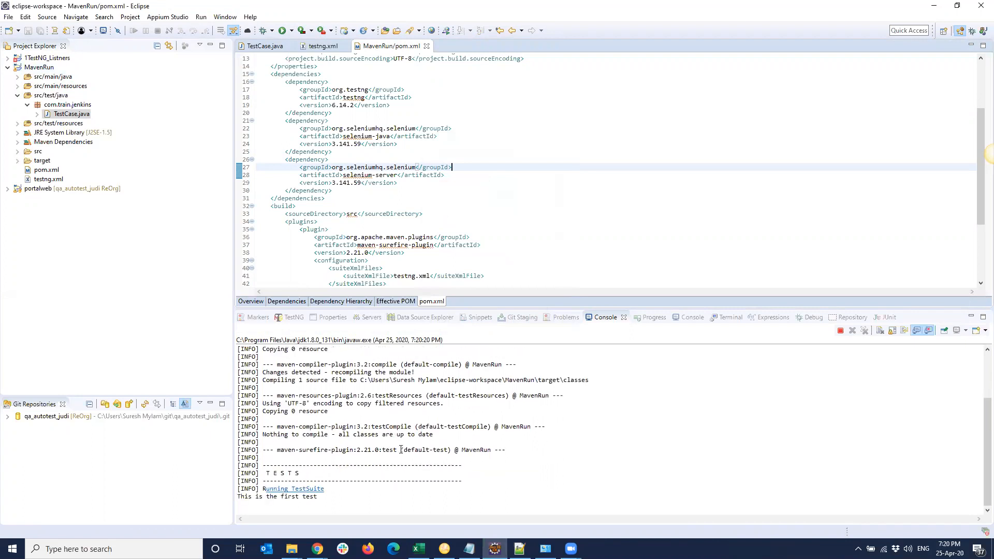
scroll(426, 419, down, 1)
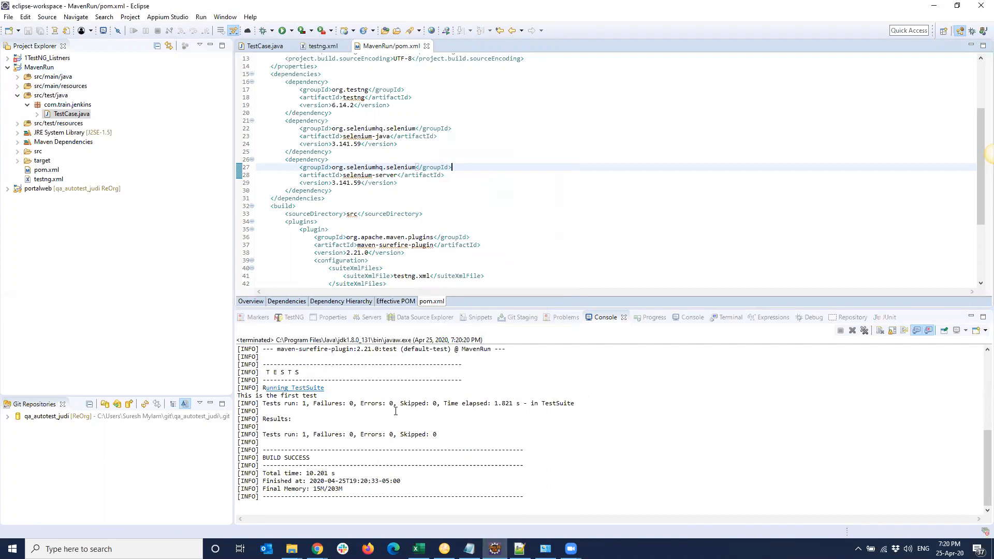
drag(318, 396, 234, 398)
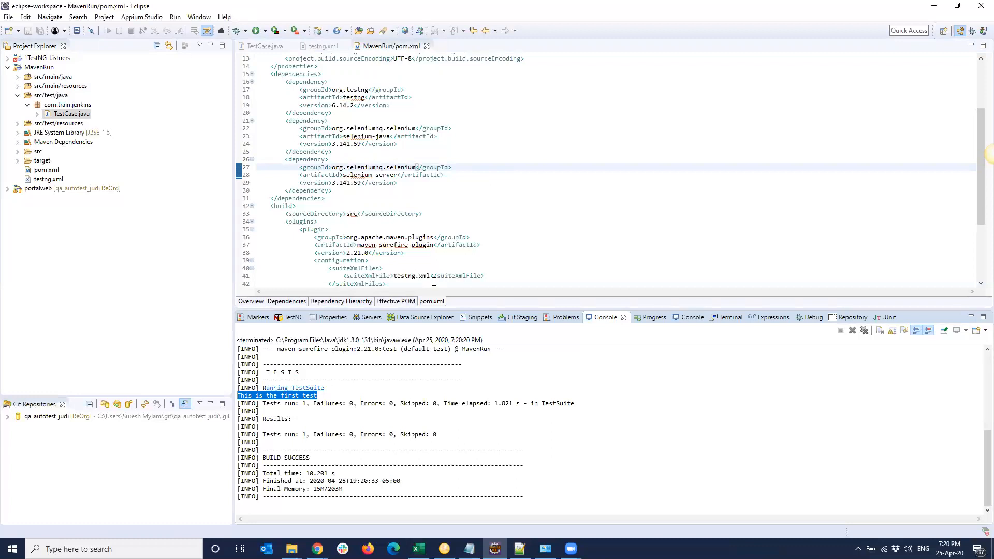
- In Chrome, open a new tab and go to jenkins.io
mouse_move(318, 549)
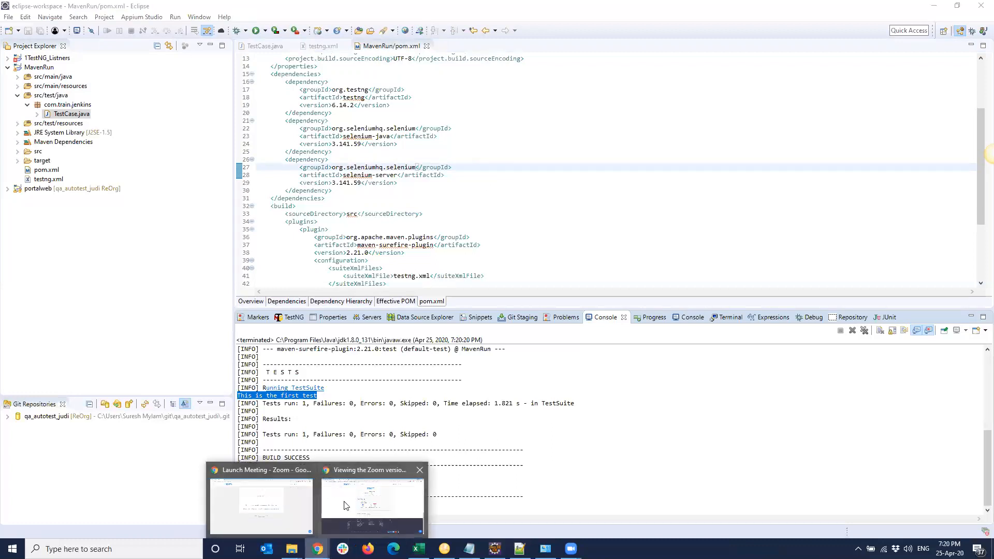
click(243, 497)
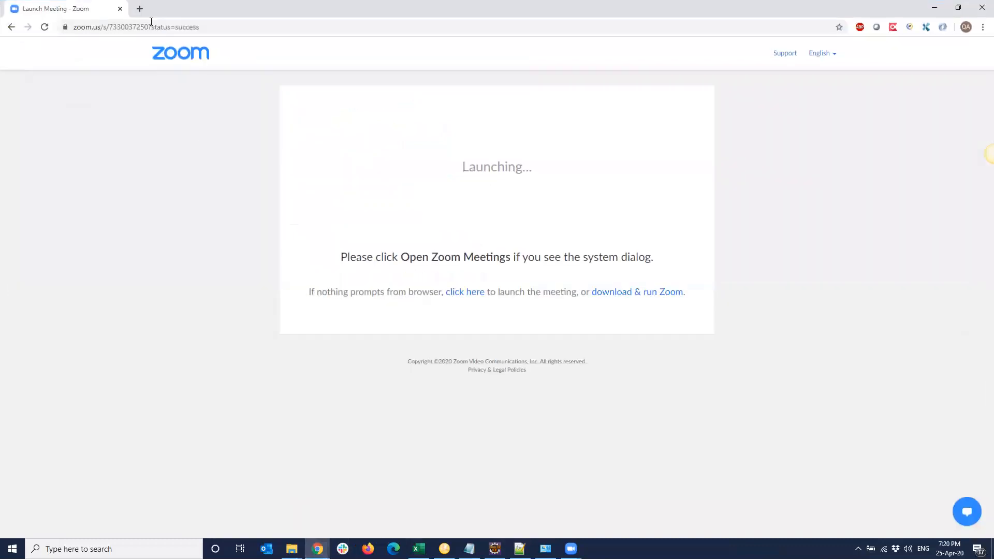
click(141, 11)
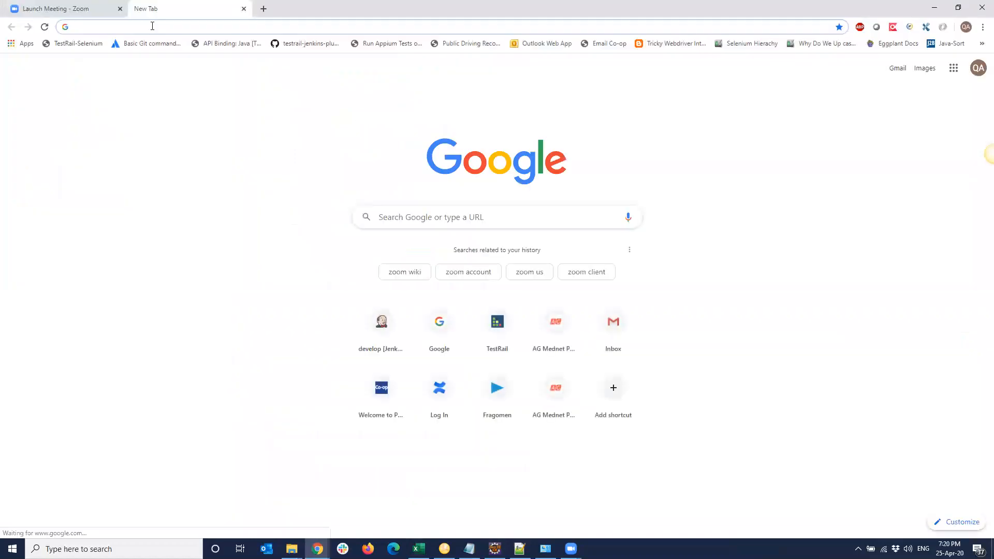
text(jnekins)
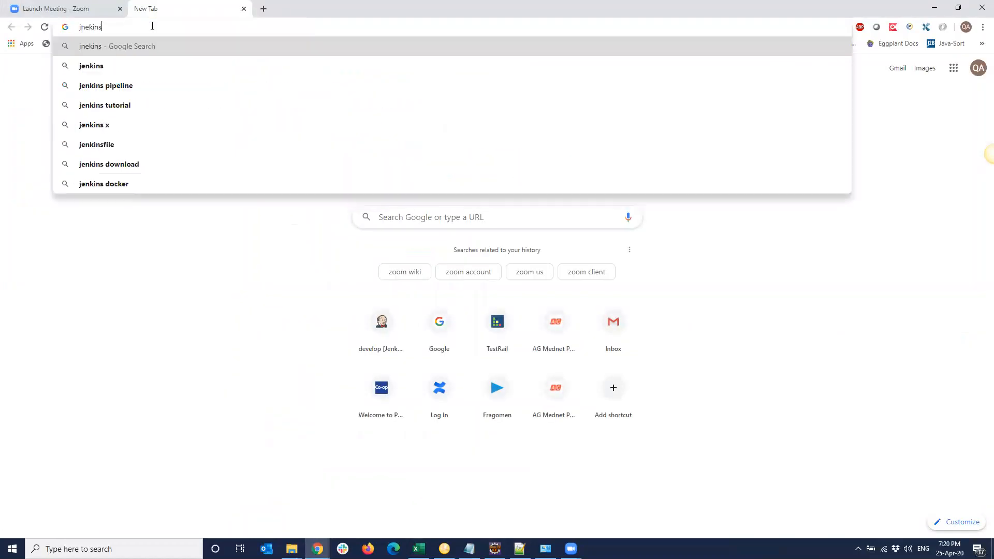
key(BackSpace)
key(BackSpace)
key(BackSpace)
key(BackSpace)
key(BackSpace)
key(BackSpace)
key(BackSpace)
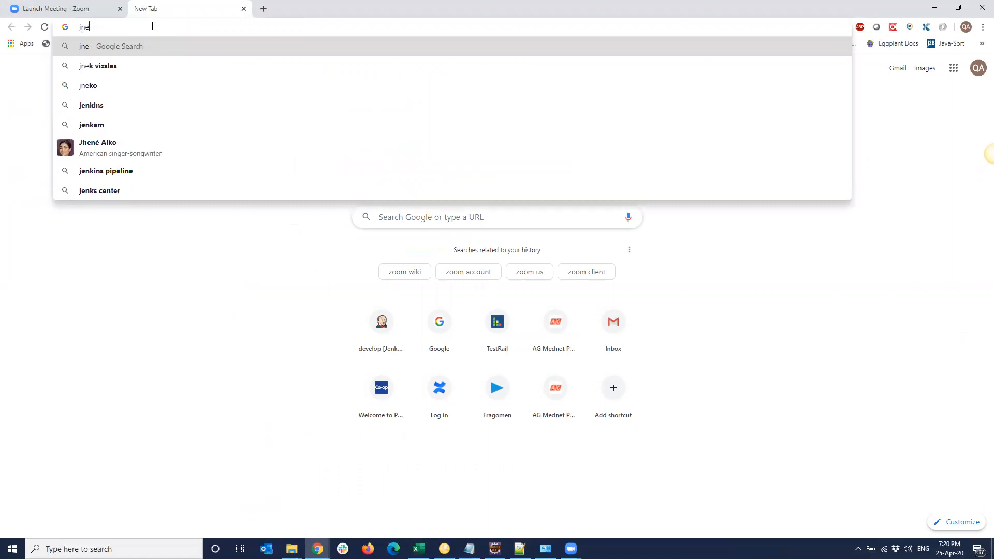
text(j)
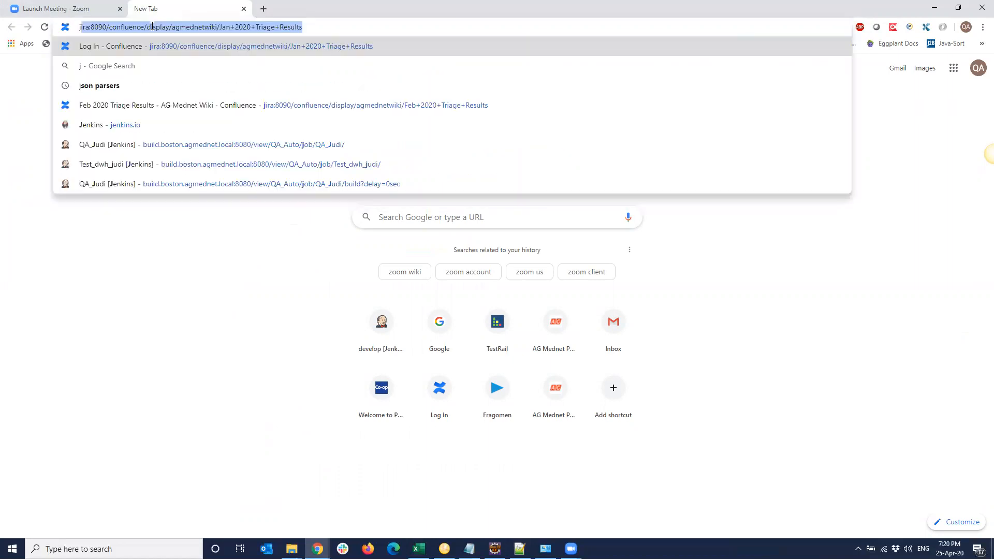
text(enkins.io)
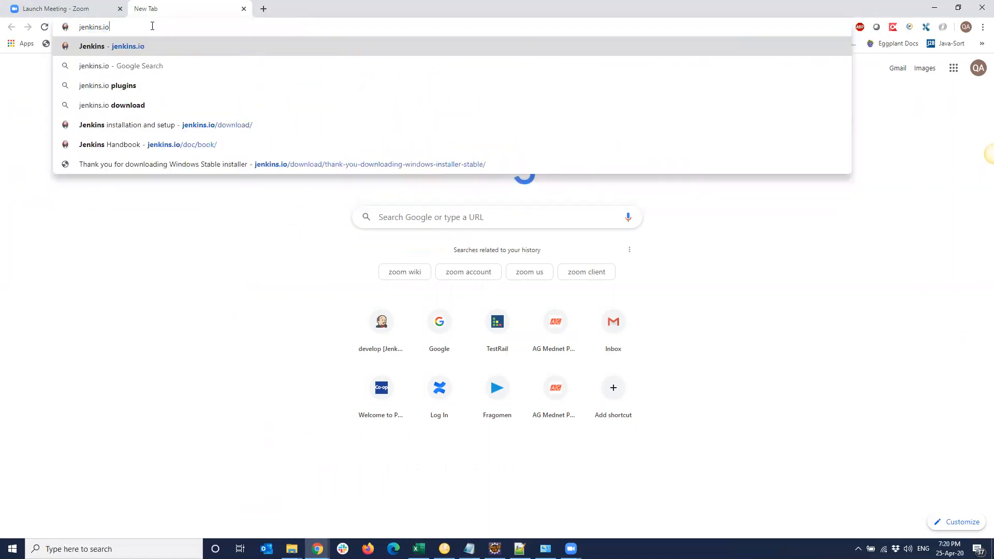
key(Return)
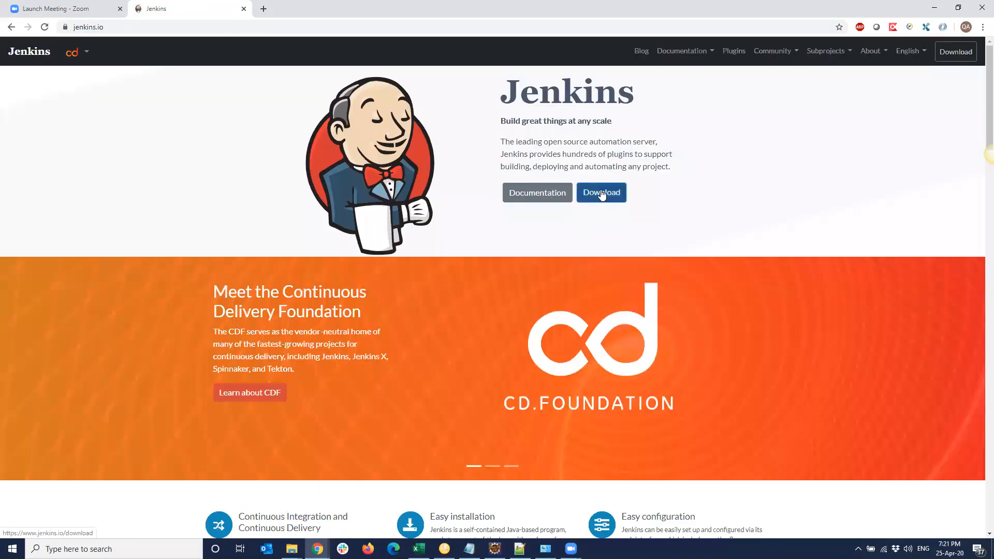
- Download the Jenkins LTS installer for Windows from the jenkins.io download page
click(602, 194)
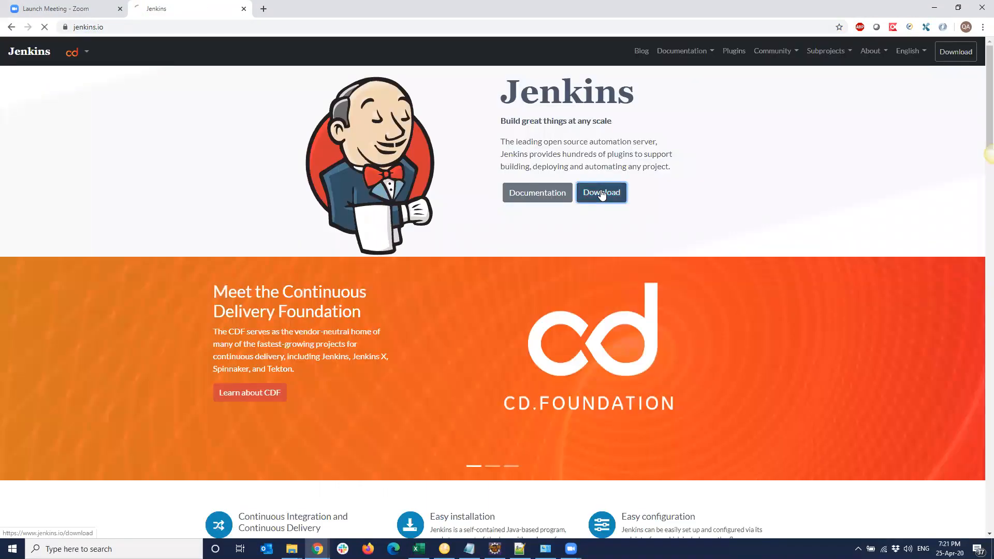
scroll(751, 309, down, 5)
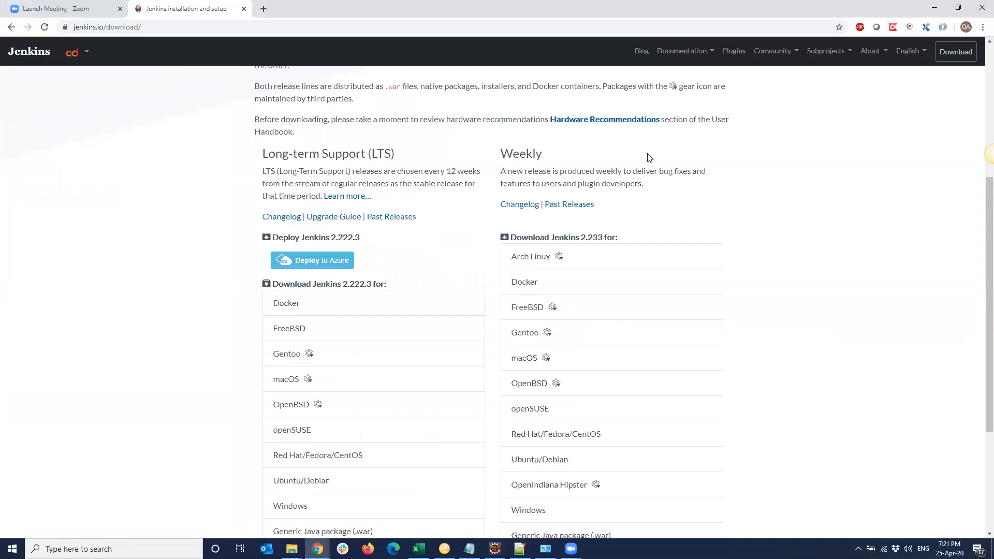
scroll(189, 387, down, 2)
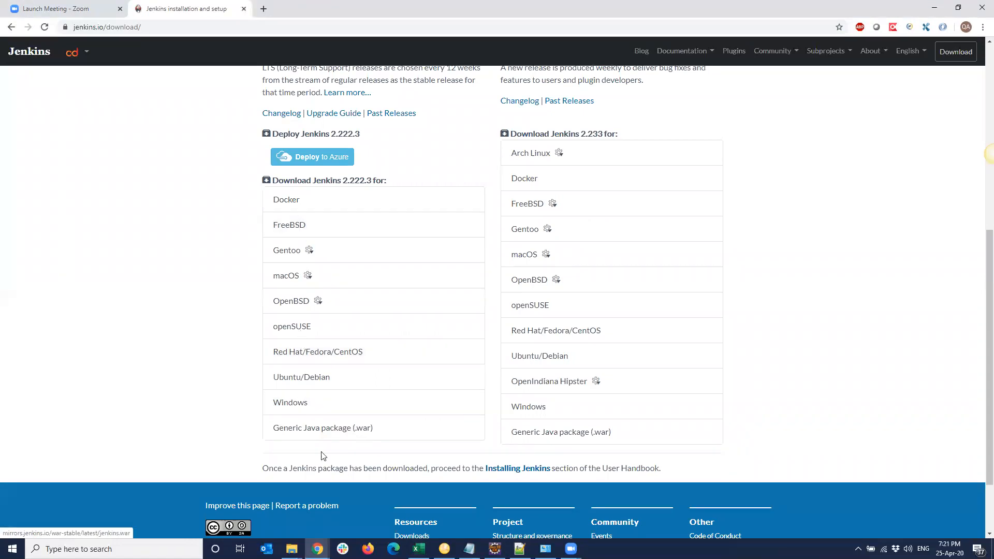
click(316, 407)
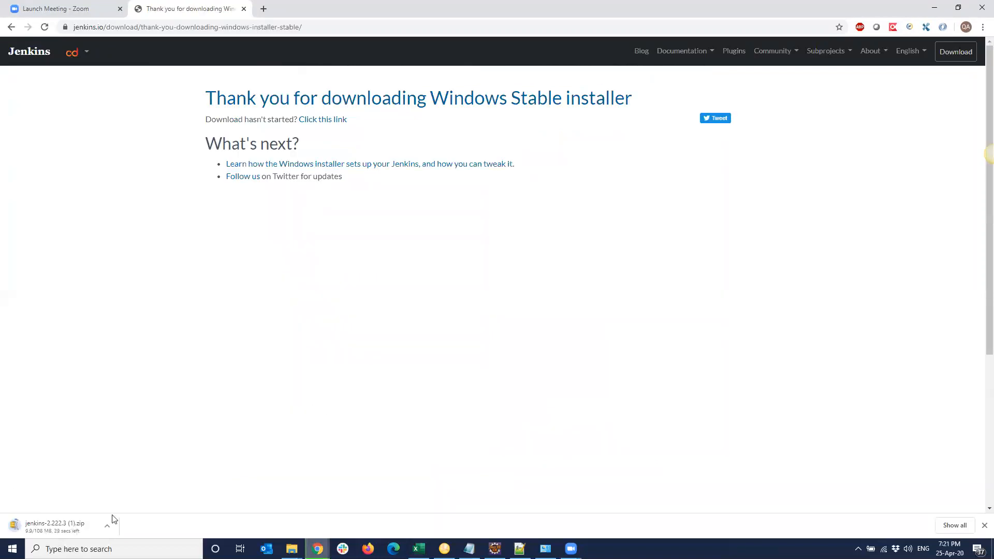
- Cancel the duplicate jenkins-2.222.3 (1).zip download
click(108, 526)
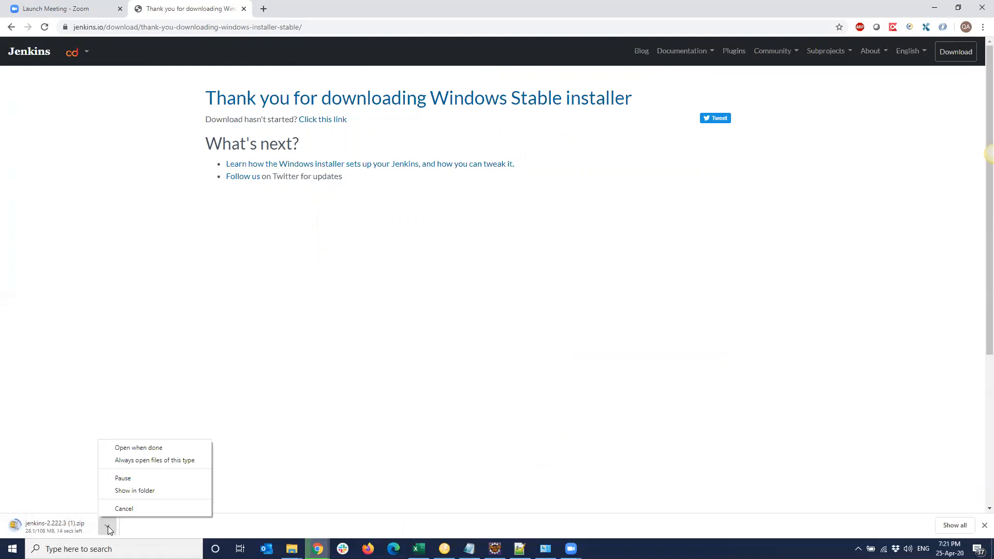
click(130, 509)
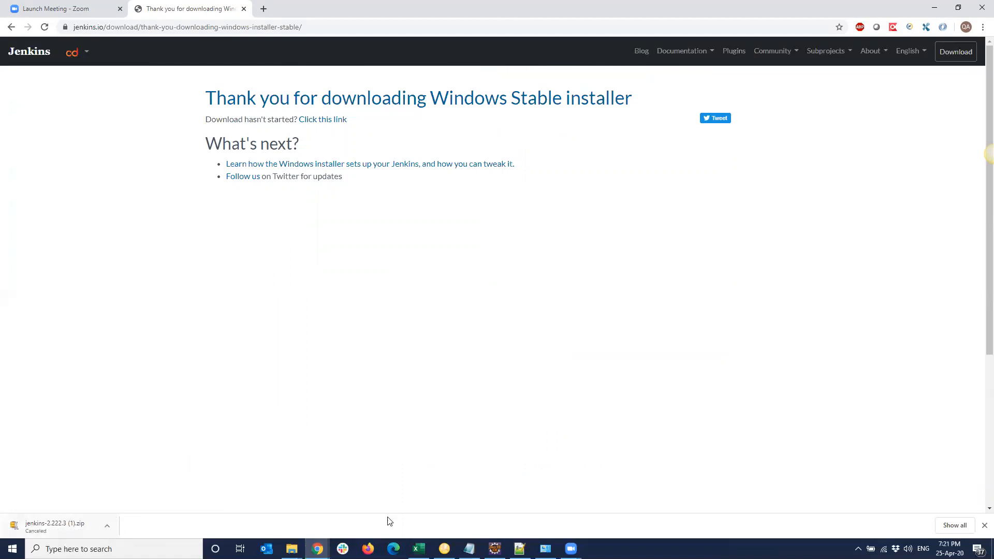
click(291, 549)
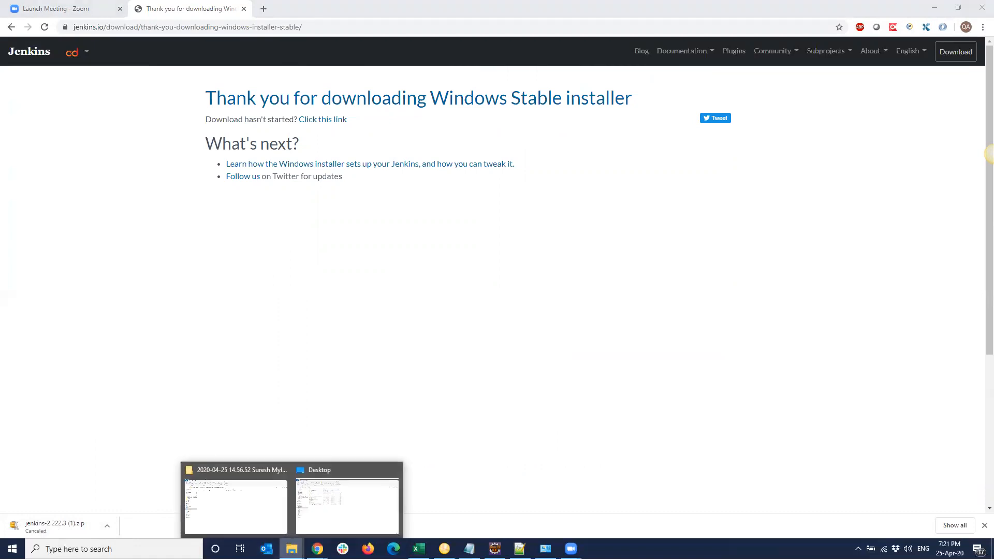
- Launch the jenkins Windows installer package from the Downloads folder
click(327, 505)
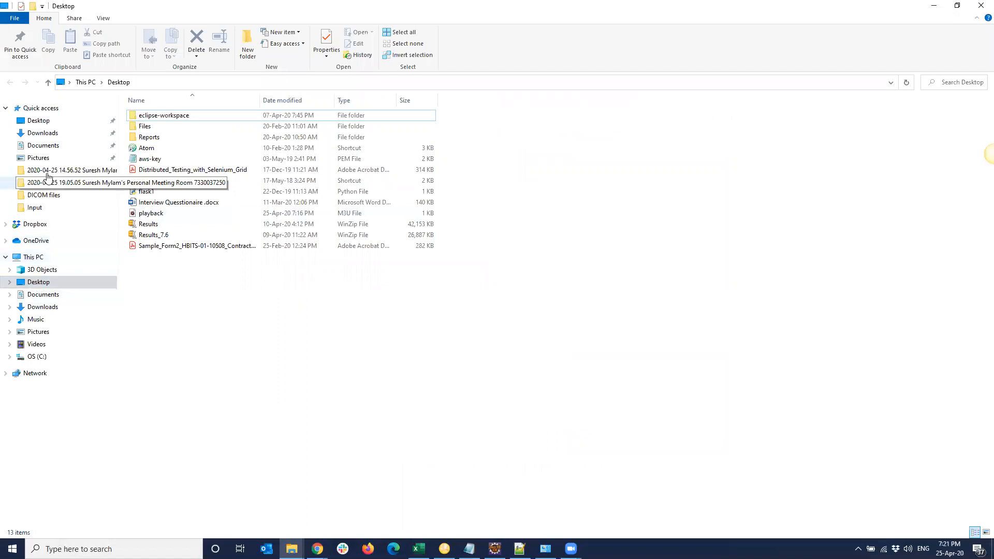
click(44, 133)
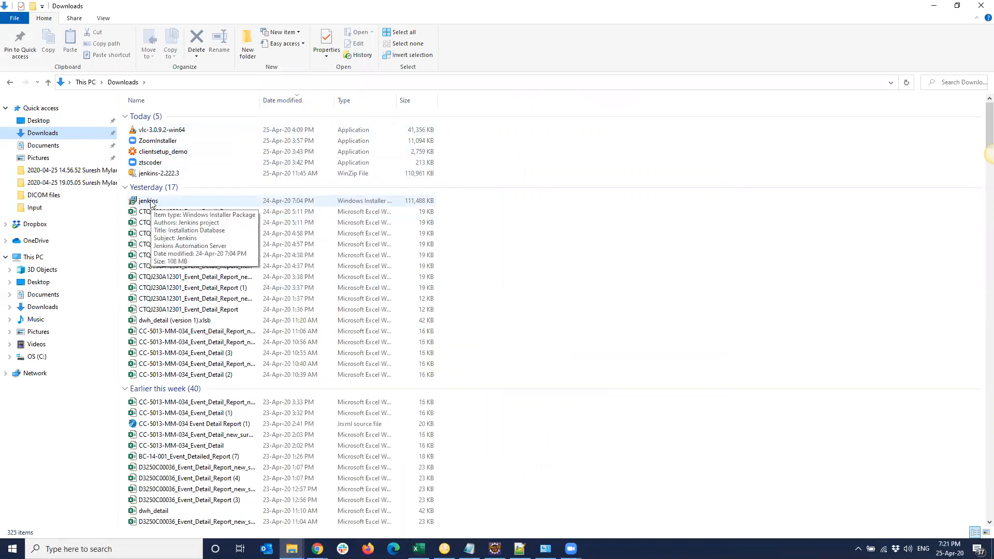
click(158, 176)
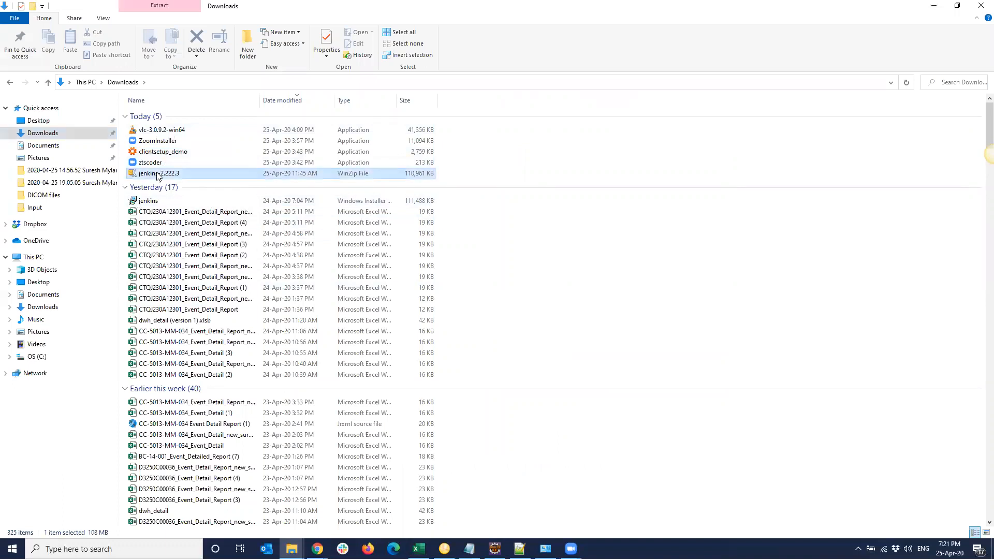
double_click(152, 201)
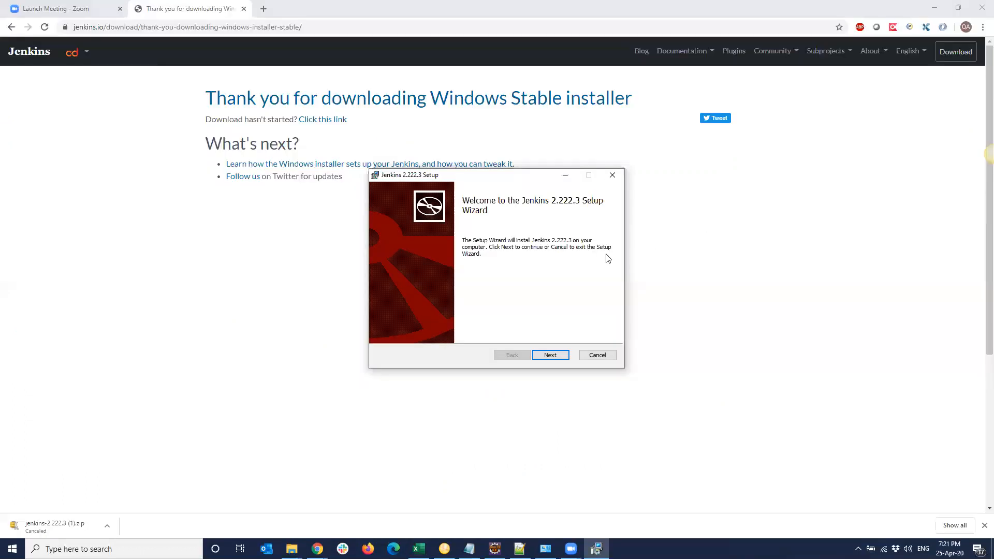
- Install Jenkins 2.222.3 into the default C:\Program Files (x86)\Jenkins\ folder and finish the wizard
click(555, 355)
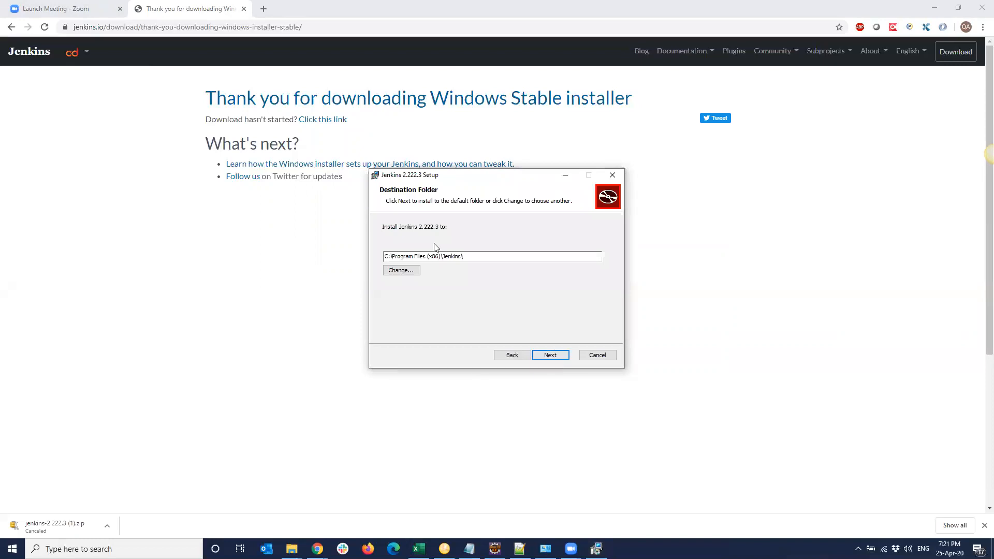
click(550, 355)
click(540, 354)
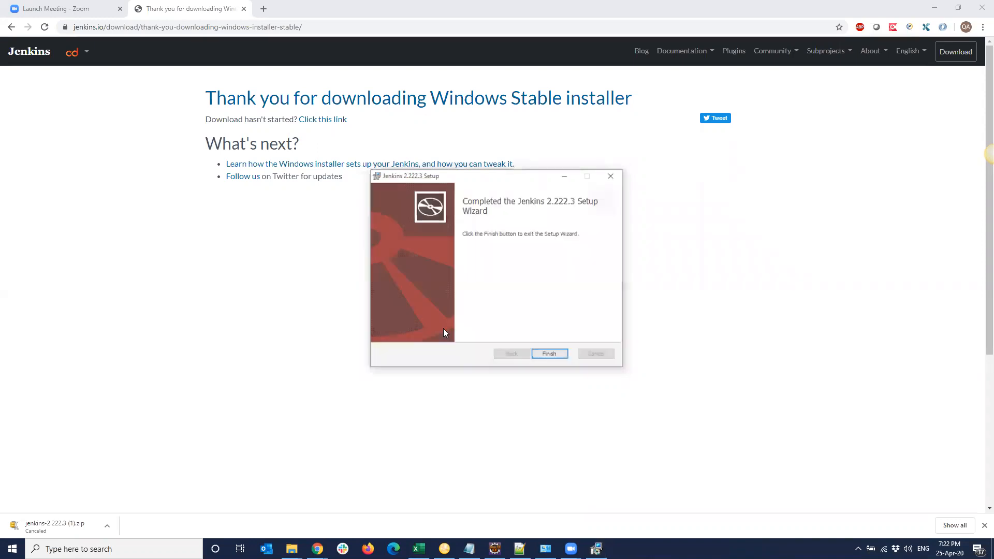
click(551, 354)
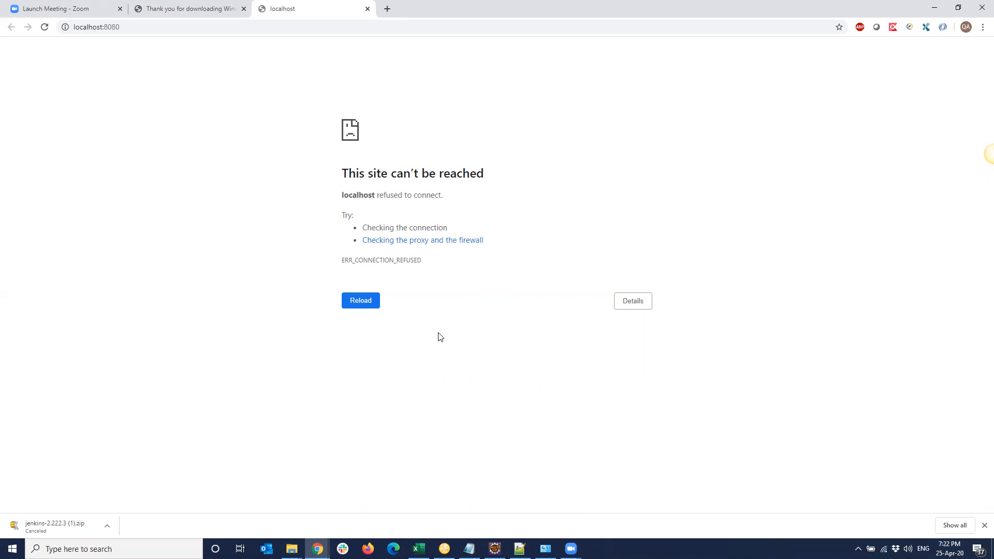
- Reload localhost:8080 until the Jenkins Unlock page appears
click(45, 27)
click(45, 28)
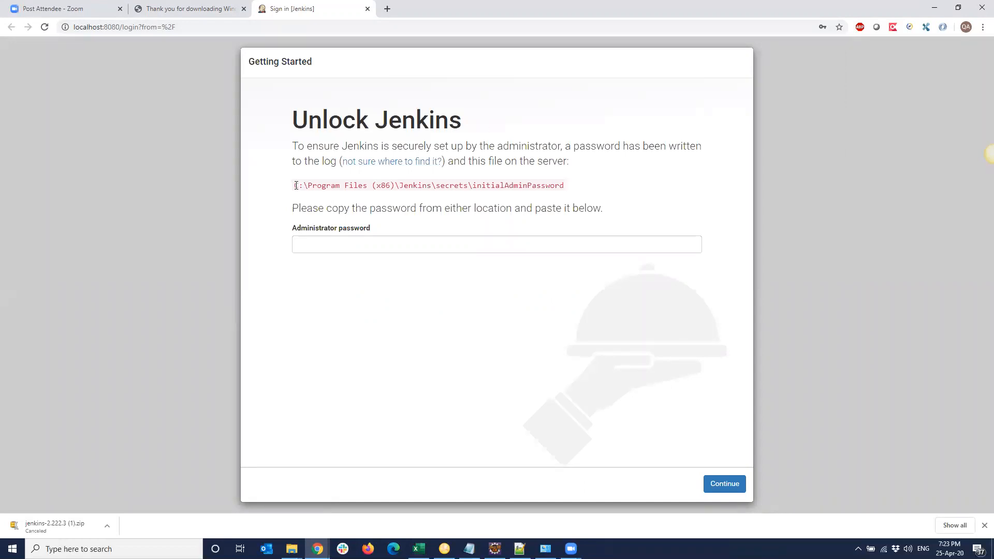
- Select the secrets folder path shown on the Unlock Jenkins page
drag(294, 185, 468, 183)
key(ctrl+c)
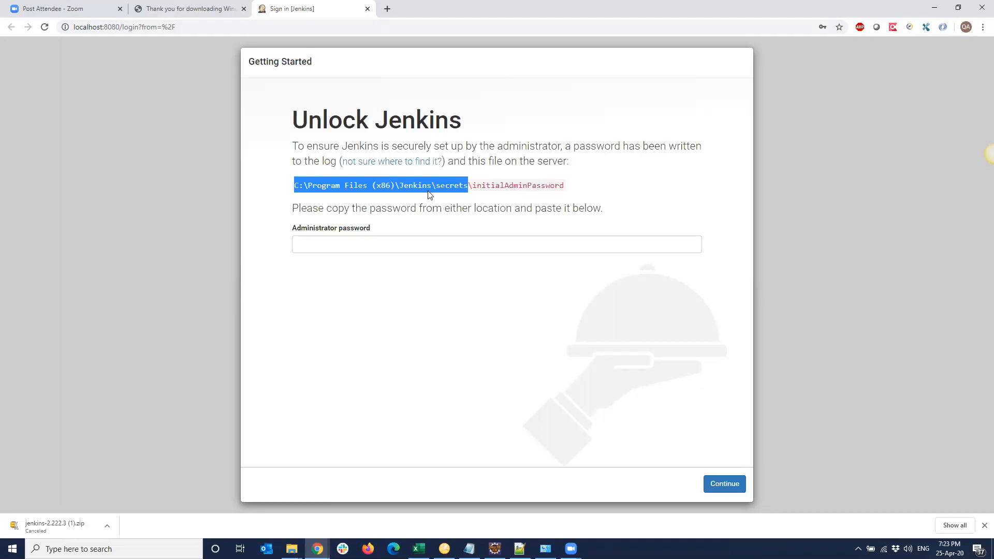
- Open the secrets folder via Run and edit initialAdminPassword in Notepad++
key(super+r)
key(ctrl+v)
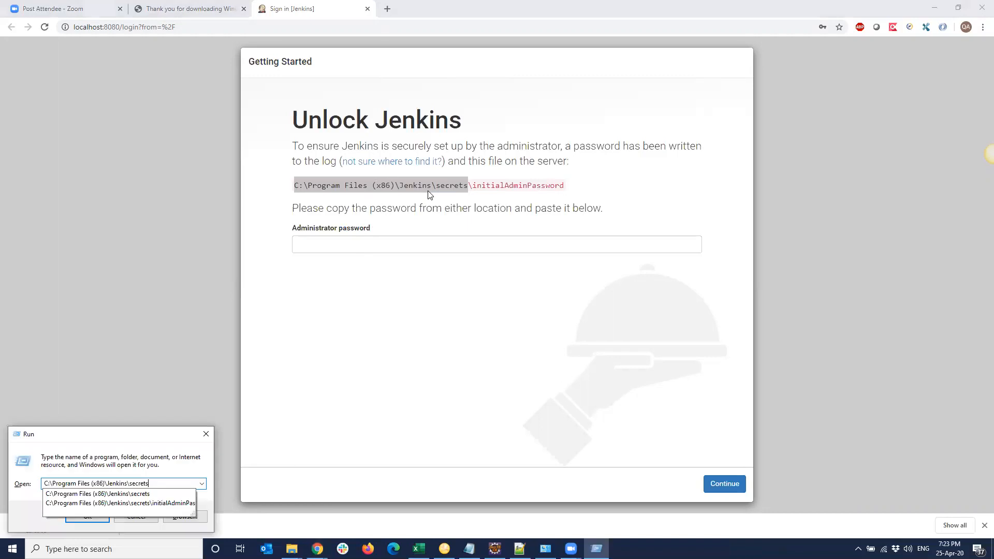
key(Return)
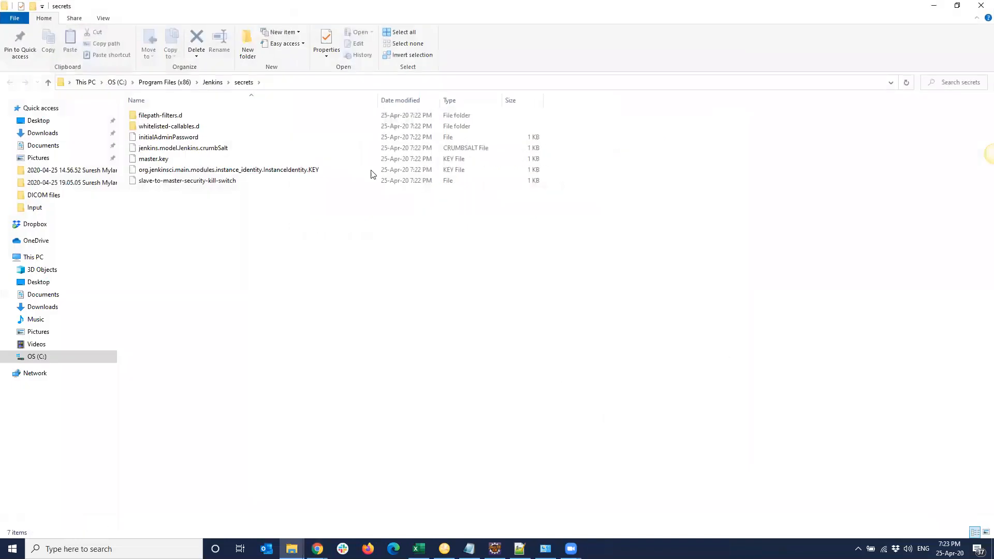
click(182, 139)
right_click(183, 138)
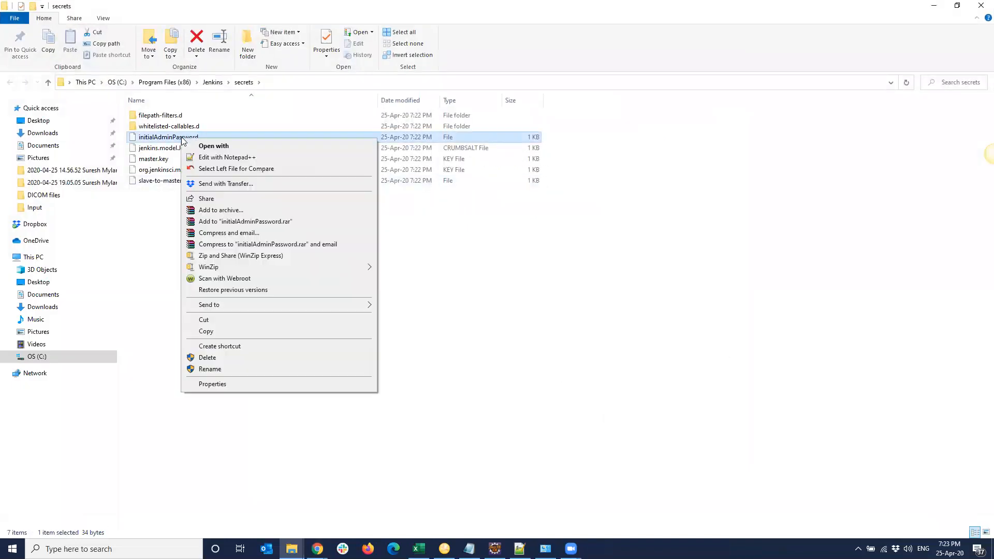
click(236, 154)
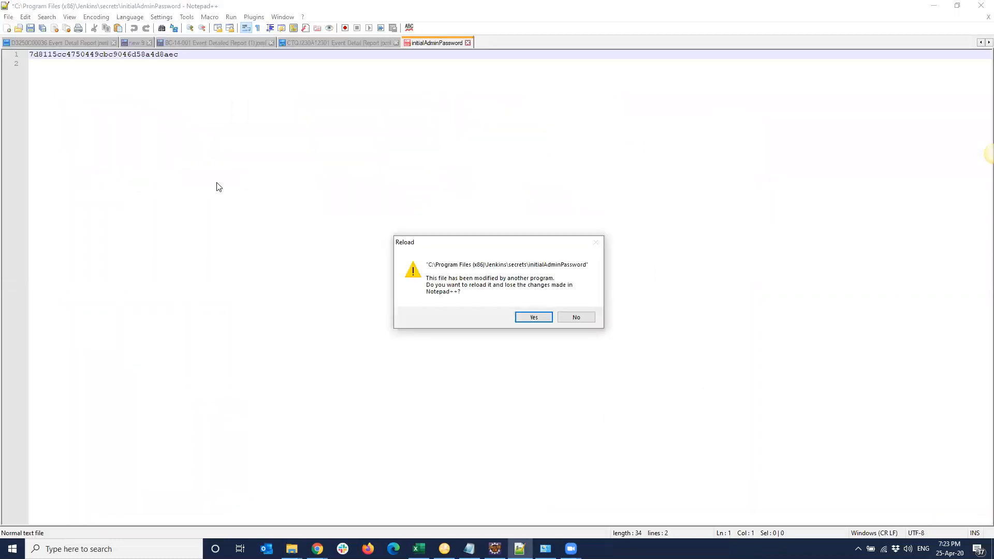
- Copy the initial admin password and return to the Unlock Jenkins page
click(530, 318)
drag(191, 60, 3, 55)
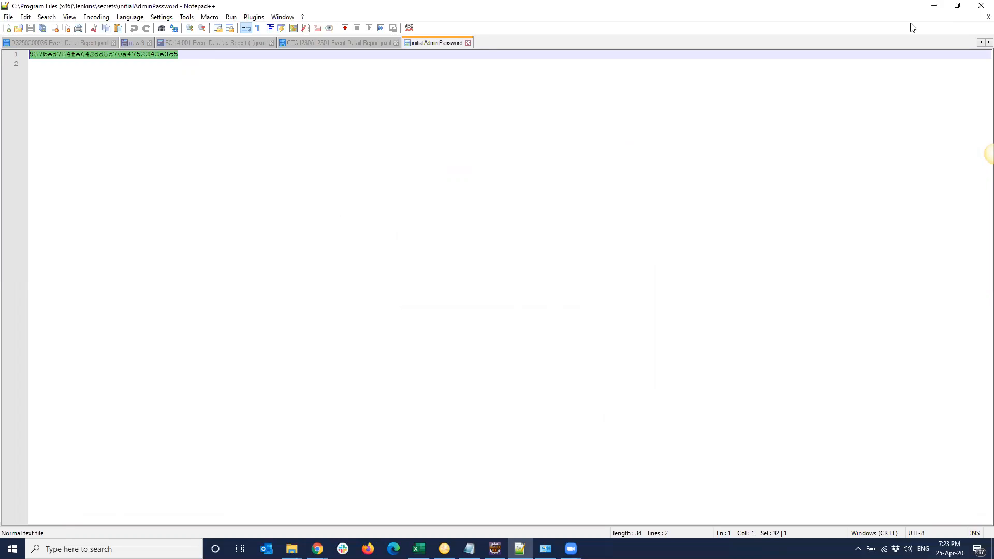
click(933, 6)
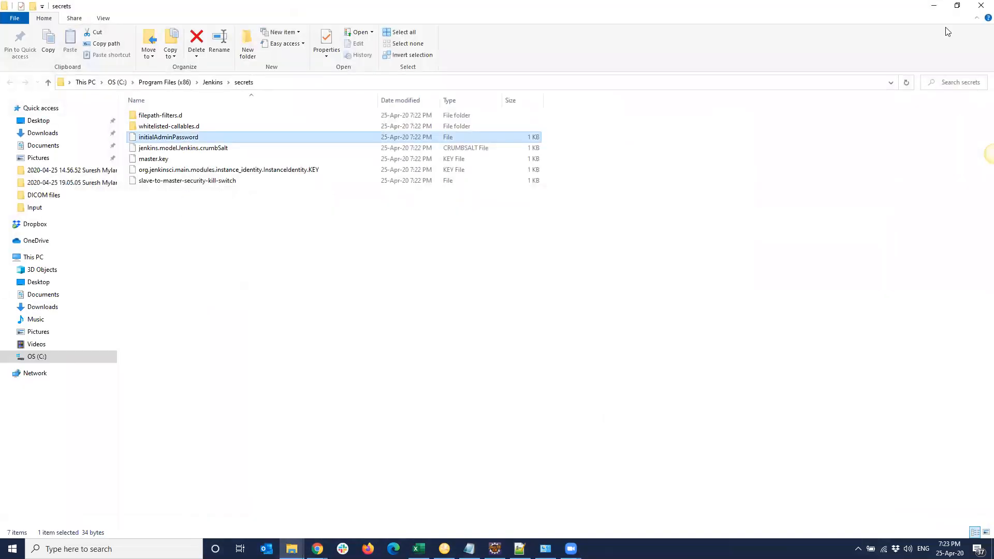
click(933, 6)
- Unlock Jenkins with the pasted administrator password, decline saving it in Chrome, and choose the suggested plugins
click(400, 243)
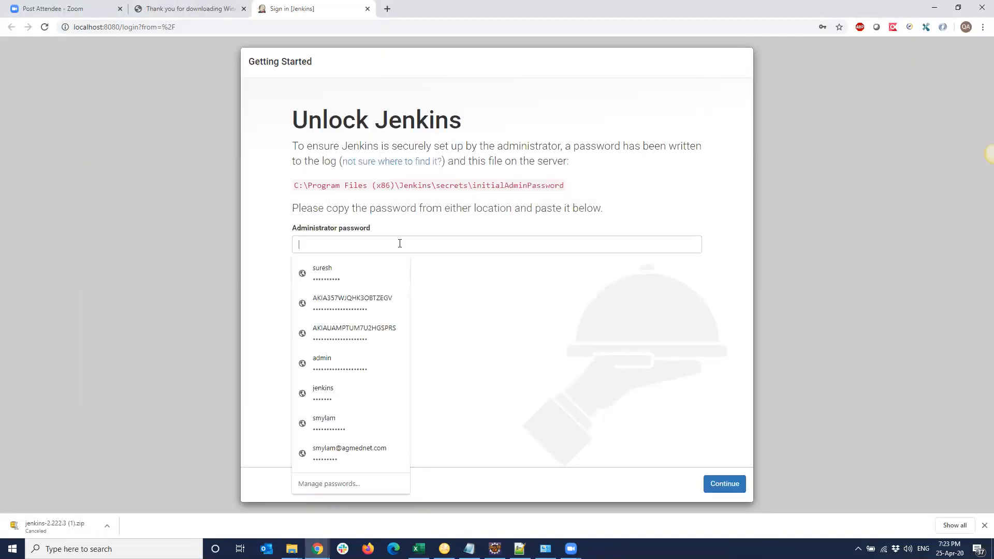
key(ctrl+v)
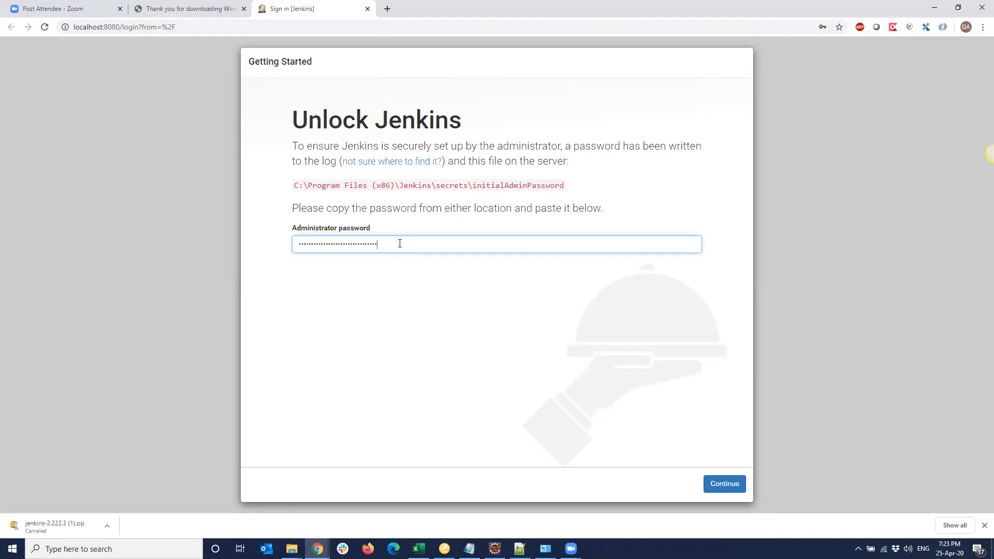
click(723, 485)
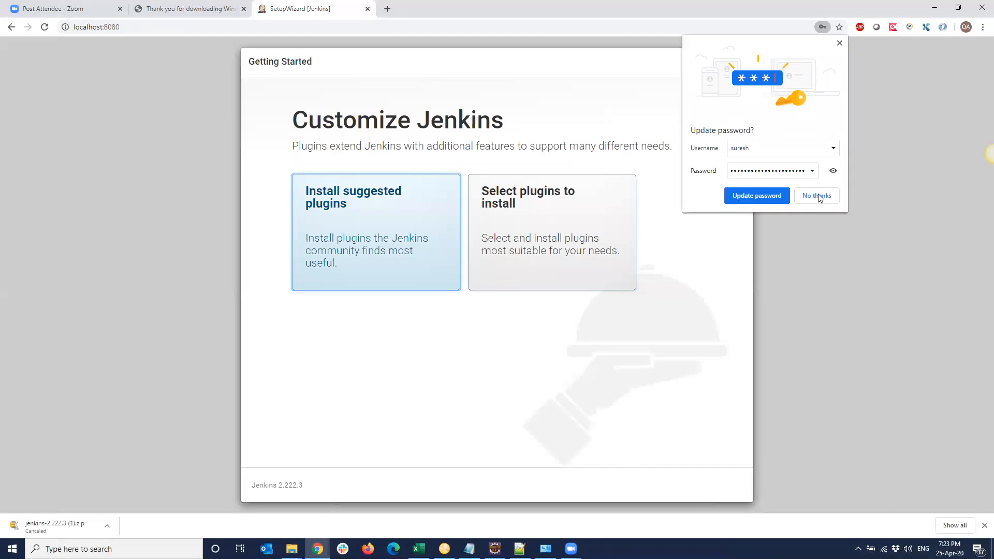
click(816, 197)
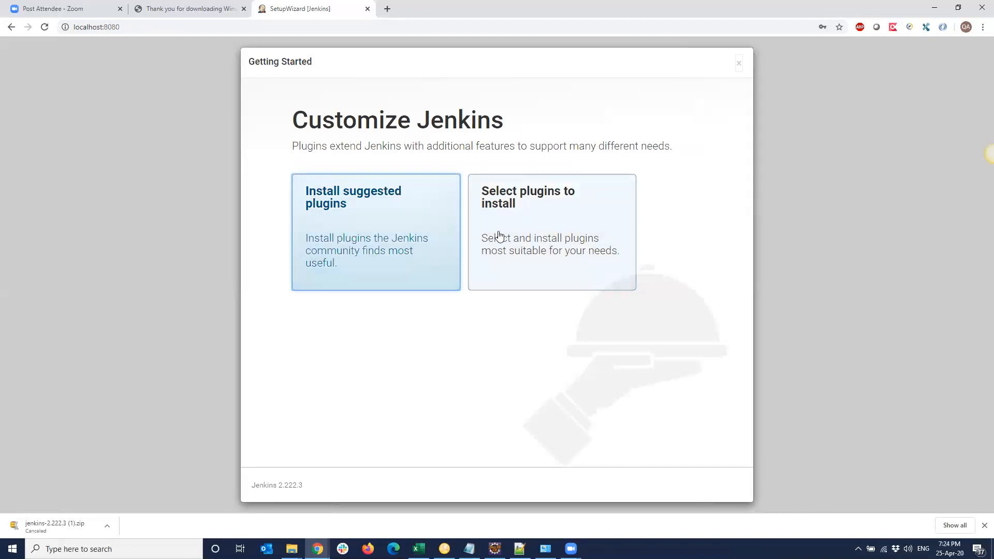
click(366, 229)
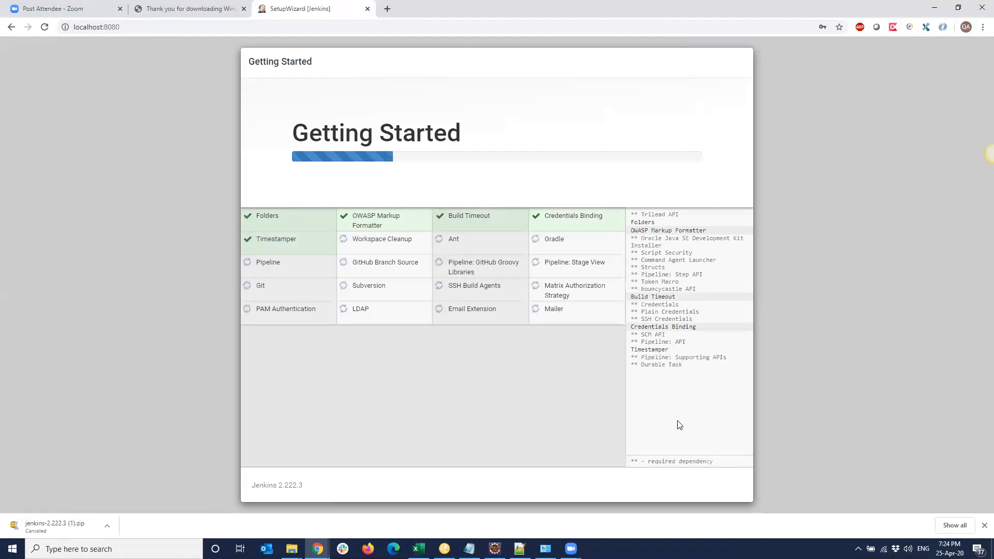
- Dismiss Chrome's download bar while the suggested plugins finish installing
click(983, 525)
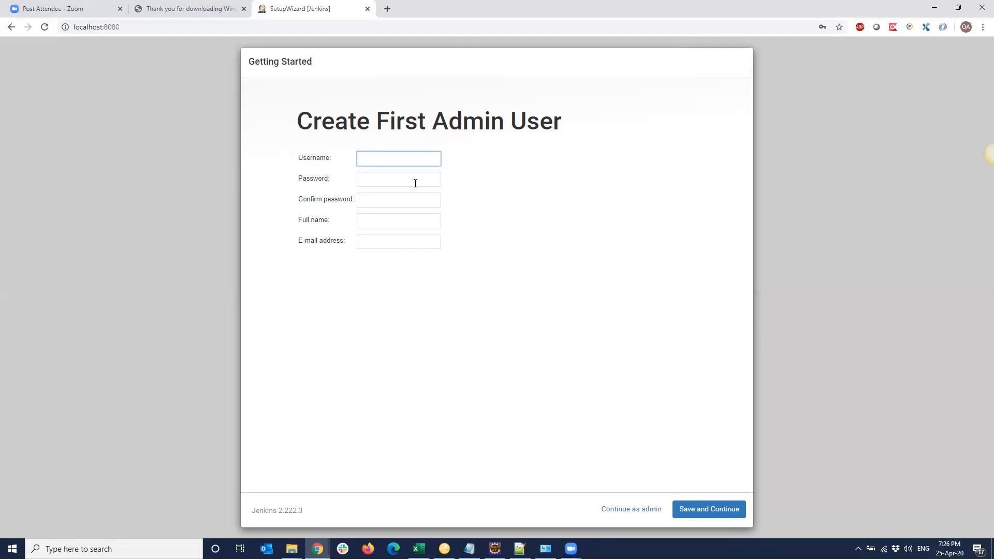
- Enter the admin username and password, and repeat the password in Confirm password
click(637, 512)
click(373, 157)
text(suresh)
key(Tab)
text(**********)
key(Tab)
text(**********)
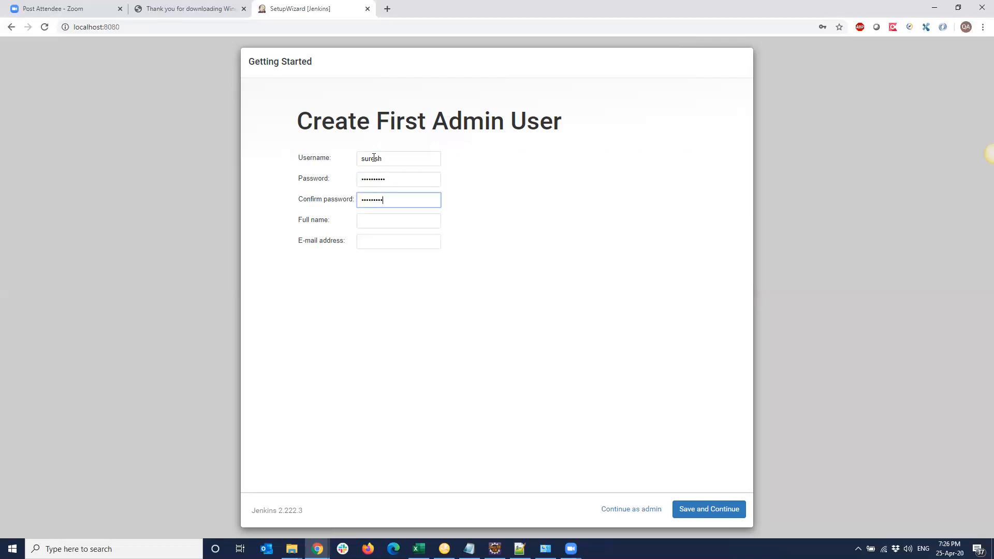
- Fill in the admin's full name and e-mail address, then save and continue
click(380, 220)
text(suresh)
key(Tab)
text(sureshreddy)
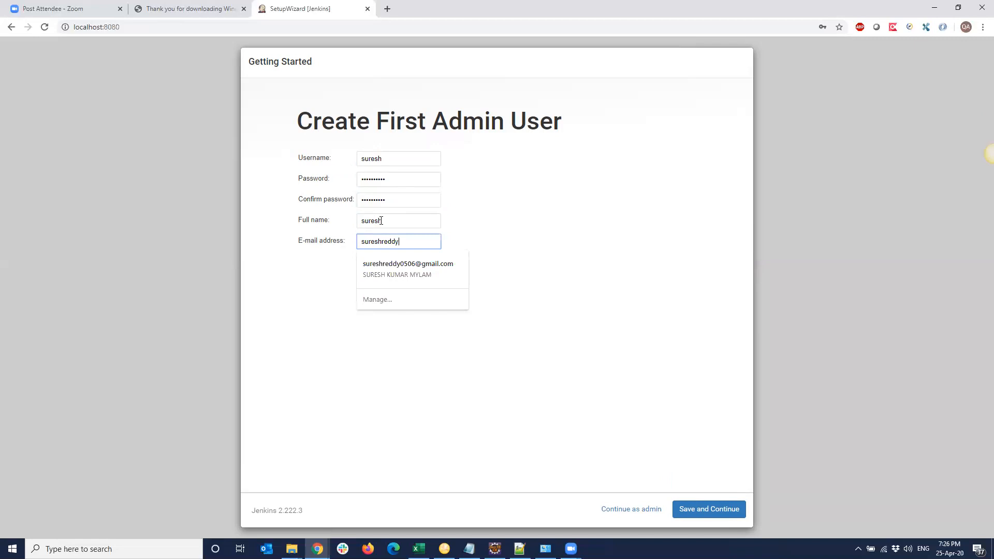
key(Down)
key(Return)
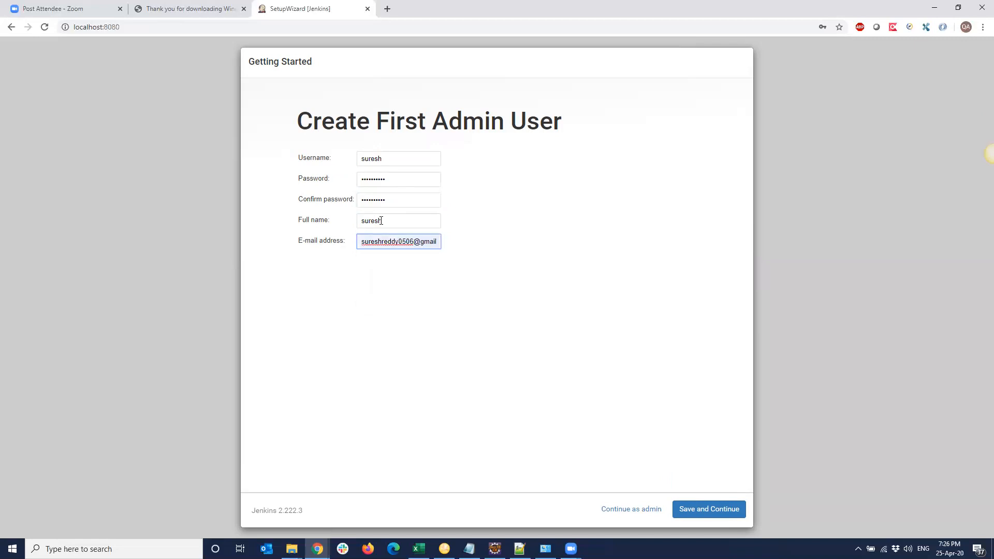
click(710, 511)
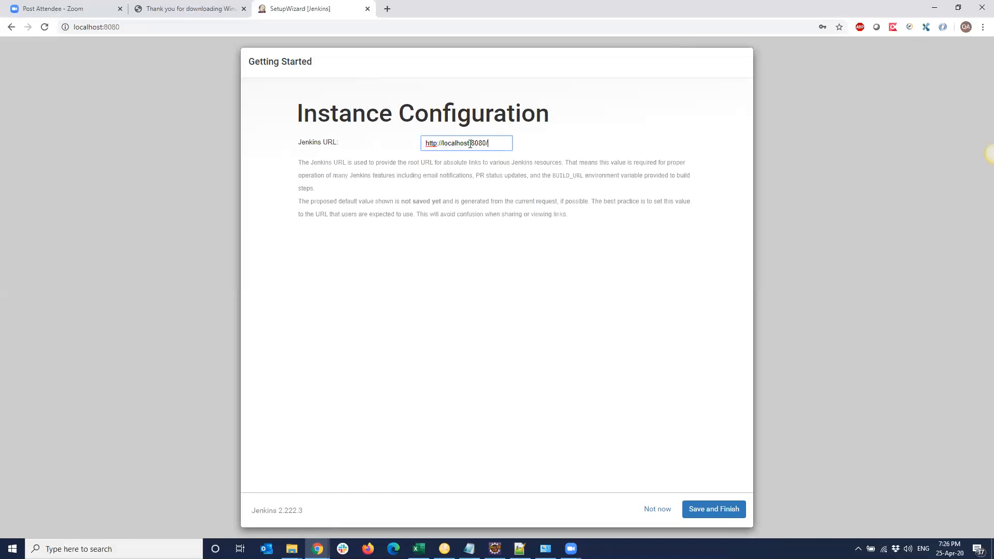
click(712, 510)
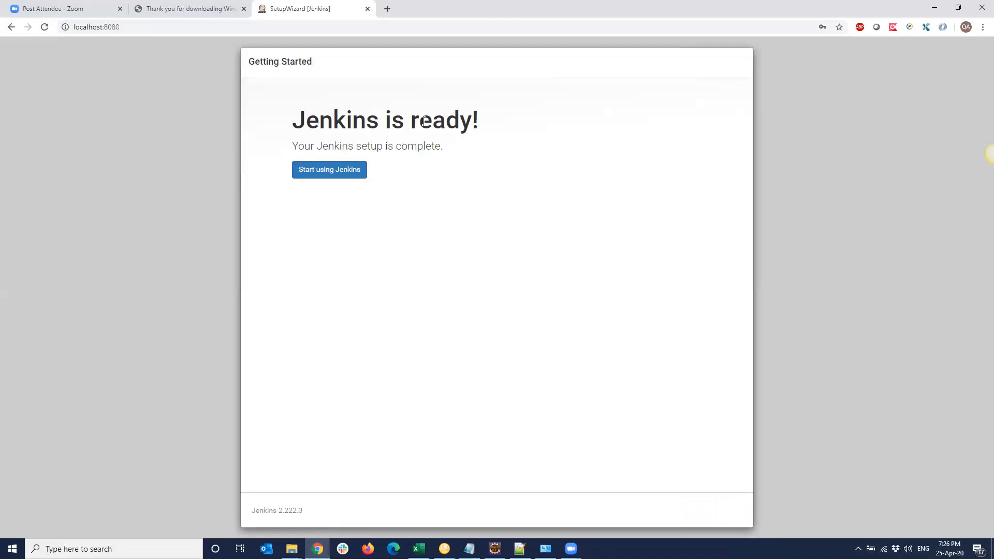
click(332, 173)
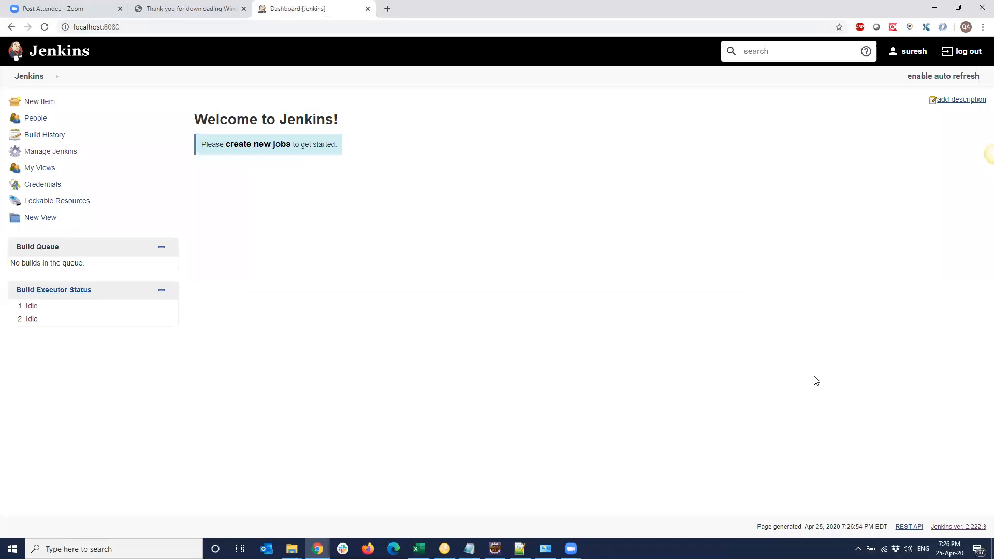
- Bring up the Notepad checklist and highlight the download Jenkins and PlugIn management steps
click(469, 548)
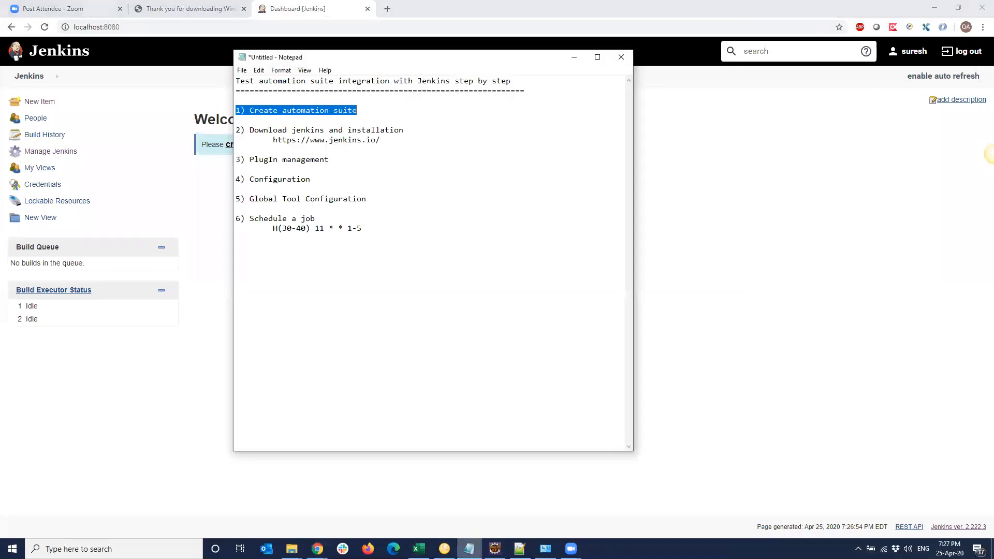
drag(391, 142, 235, 109)
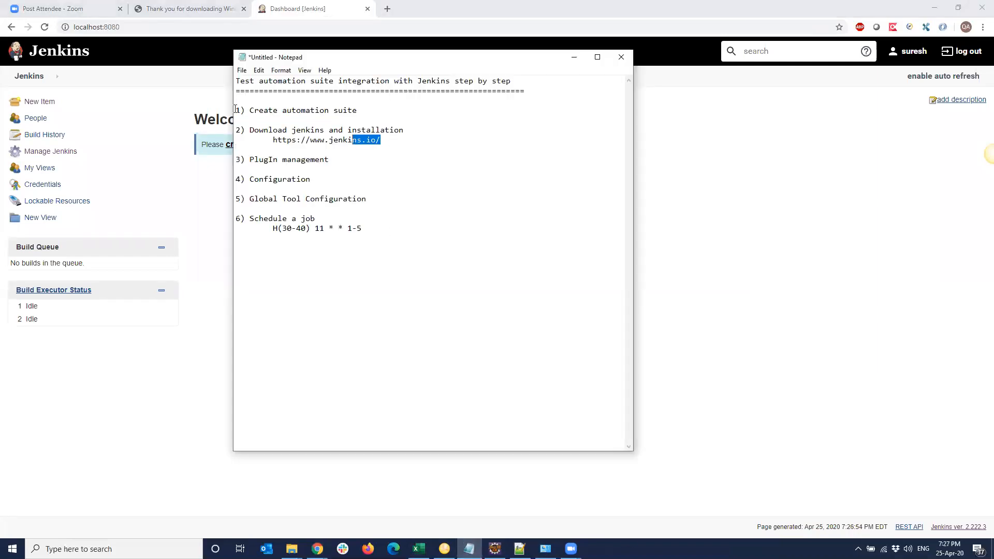
click(373, 111)
drag(289, 130, 237, 127)
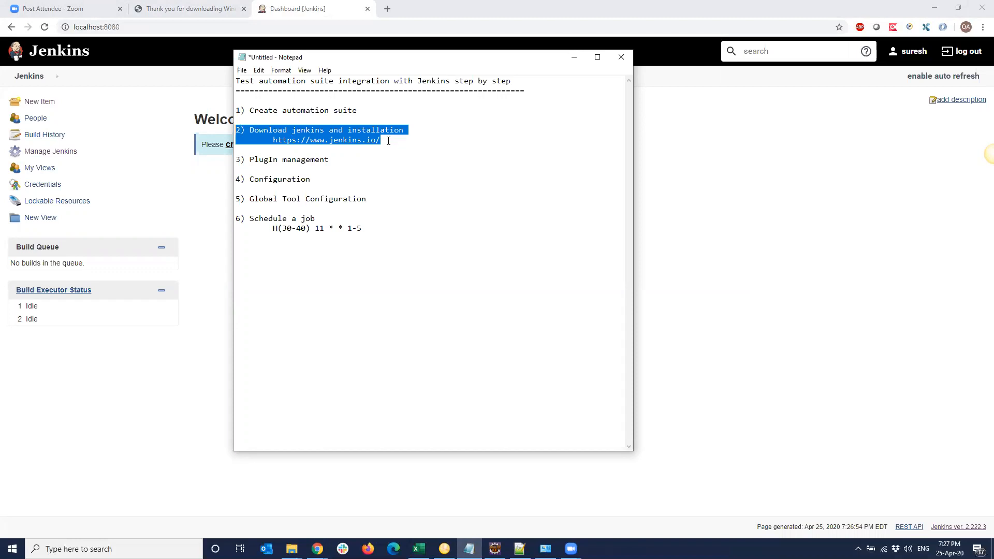
drag(338, 161, 236, 160)
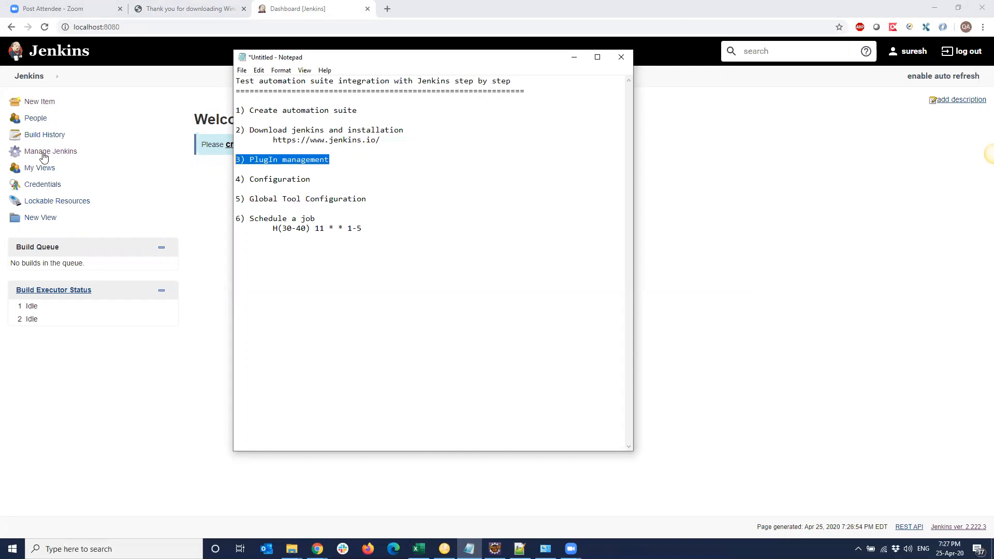
- Back in Chrome, go to Manage Jenkins > Manage Plugins and view the Available plugins list
click(156, 403)
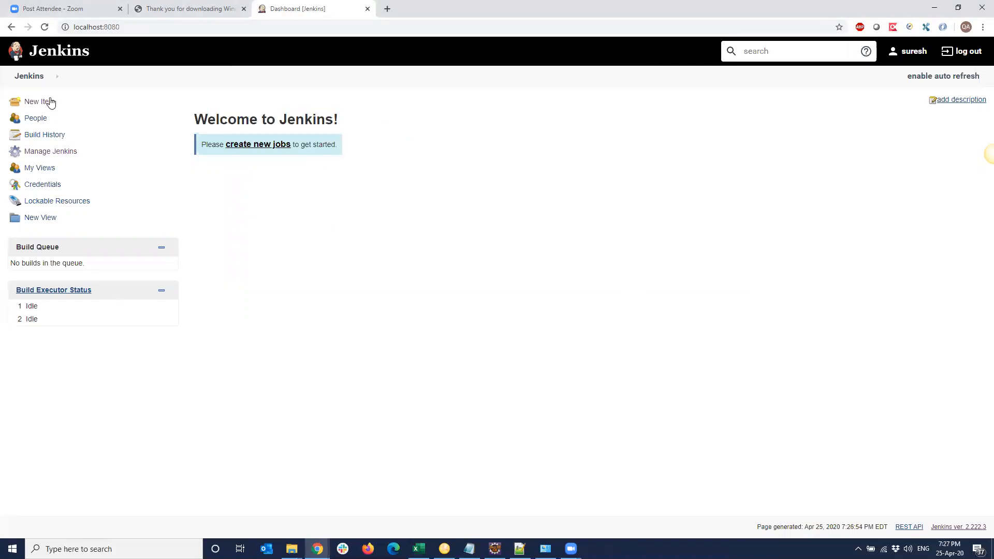
click(44, 154)
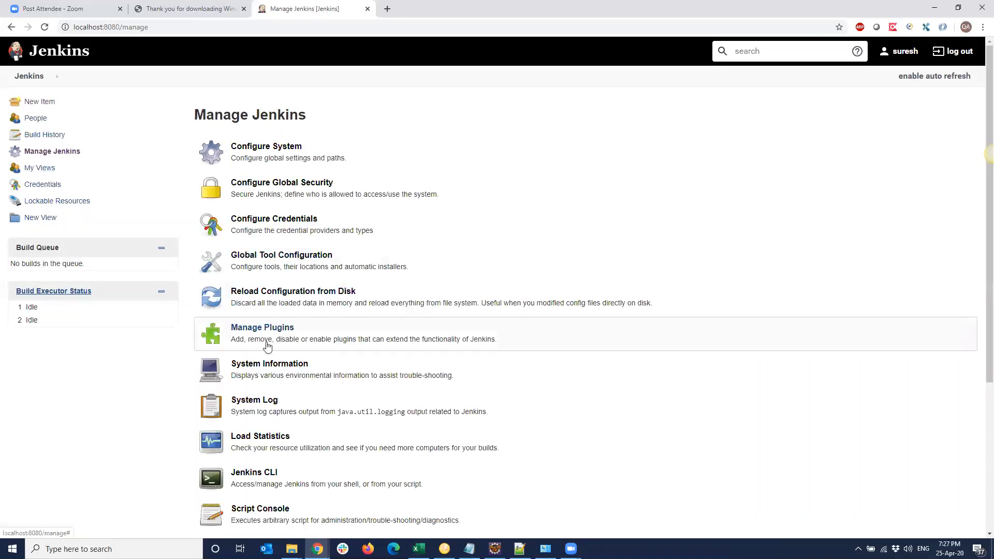
click(321, 337)
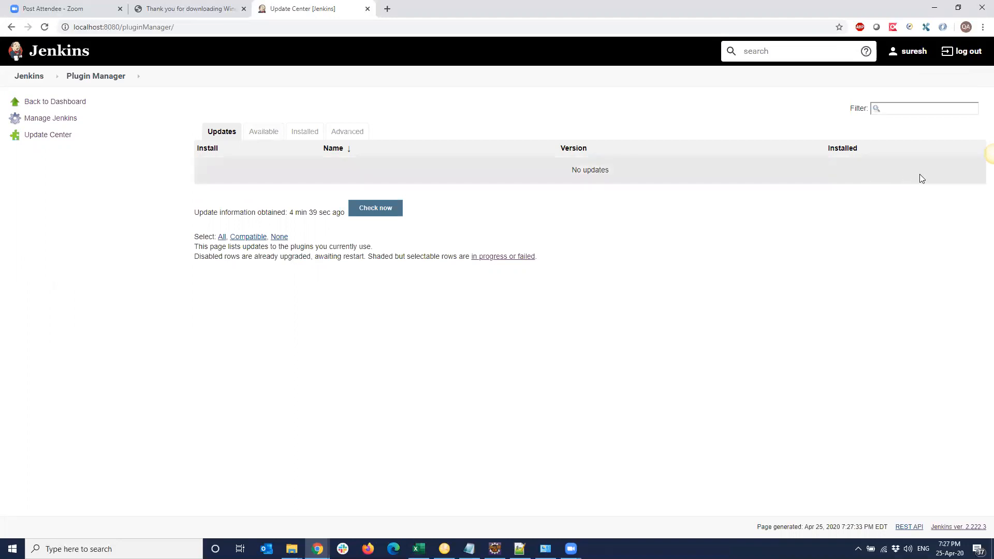
click(260, 133)
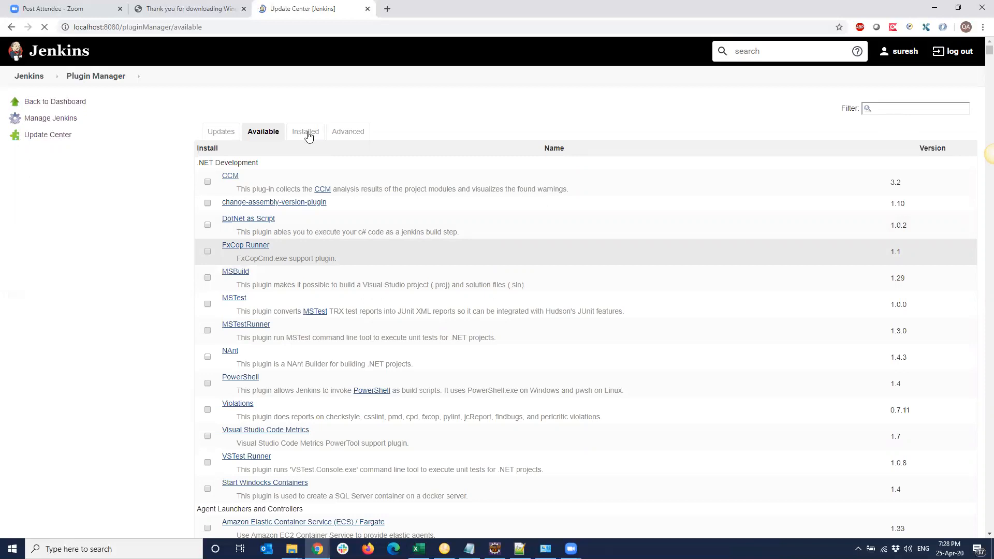
- Look through the Installed and Advanced plugin tabs, then return to the Jenkins dashboard
click(307, 134)
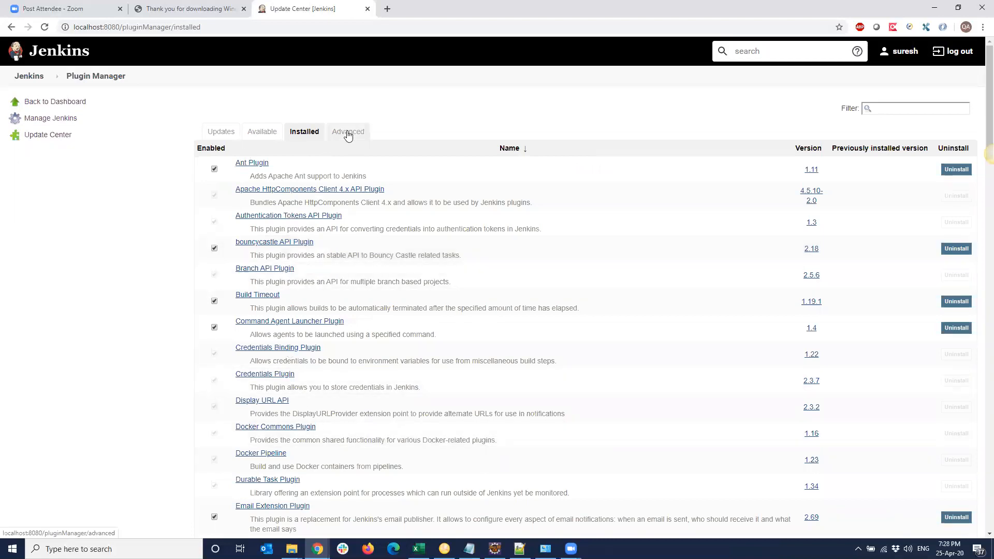
click(348, 135)
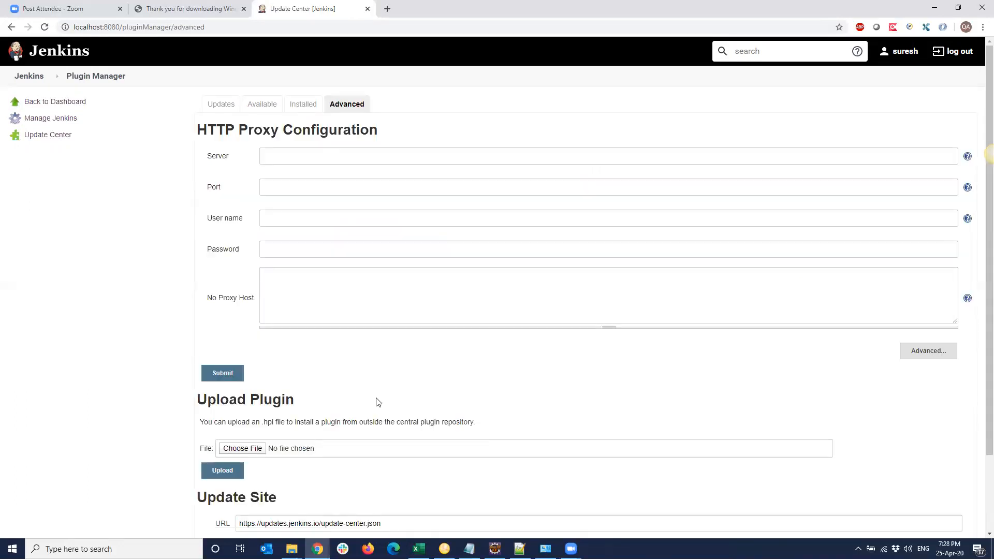
scroll(241, 405, down, 1)
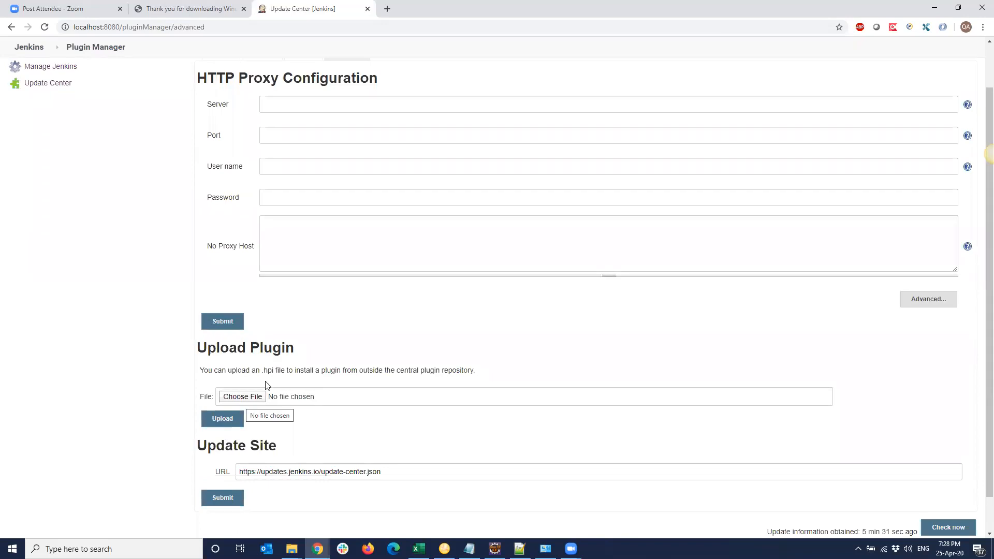
scroll(375, 379, up, 1)
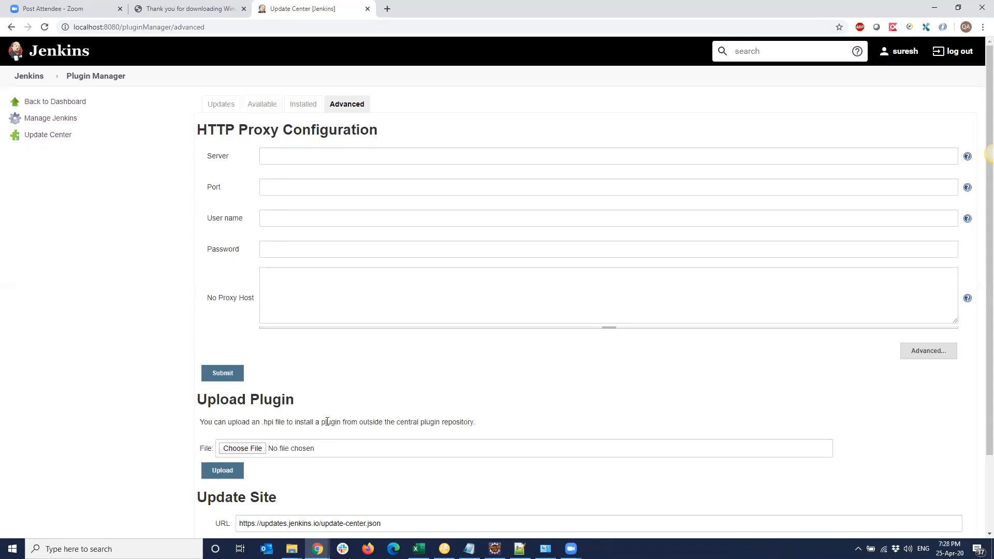
scroll(339, 295, down, 1)
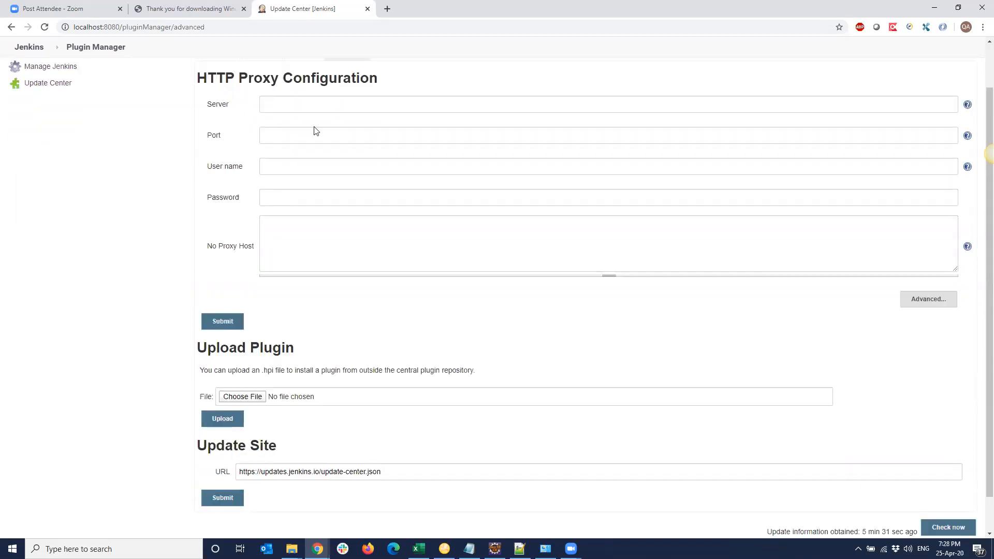
scroll(362, 207, up, 1)
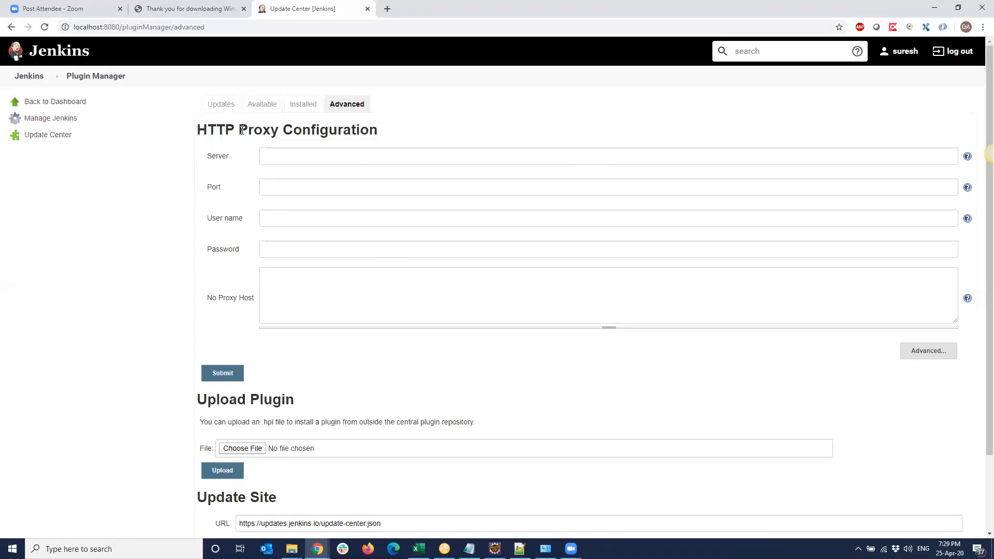
click(28, 77)
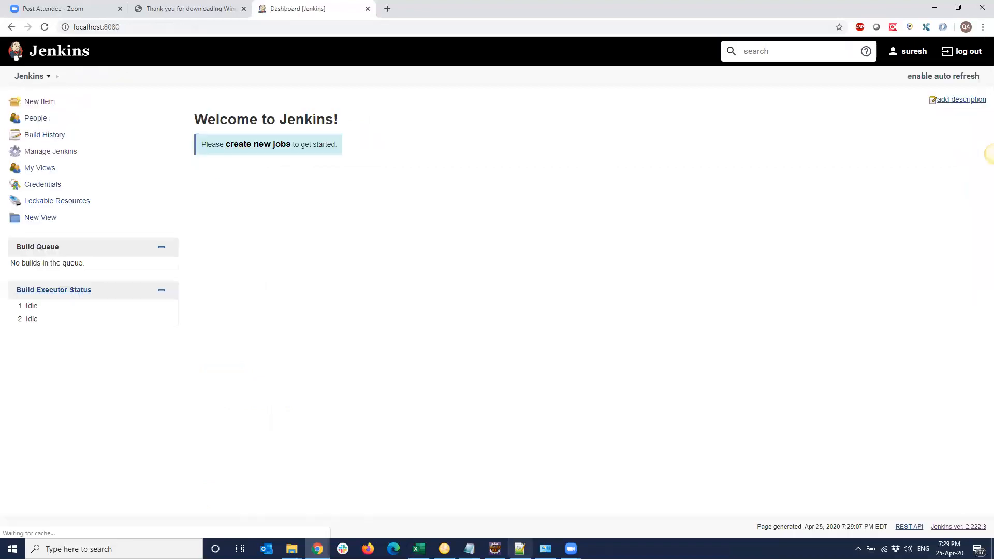
- Highlight the '4) Configuration' step in Notepad, then open Manage Jenkins > Configure System
click(469, 549)
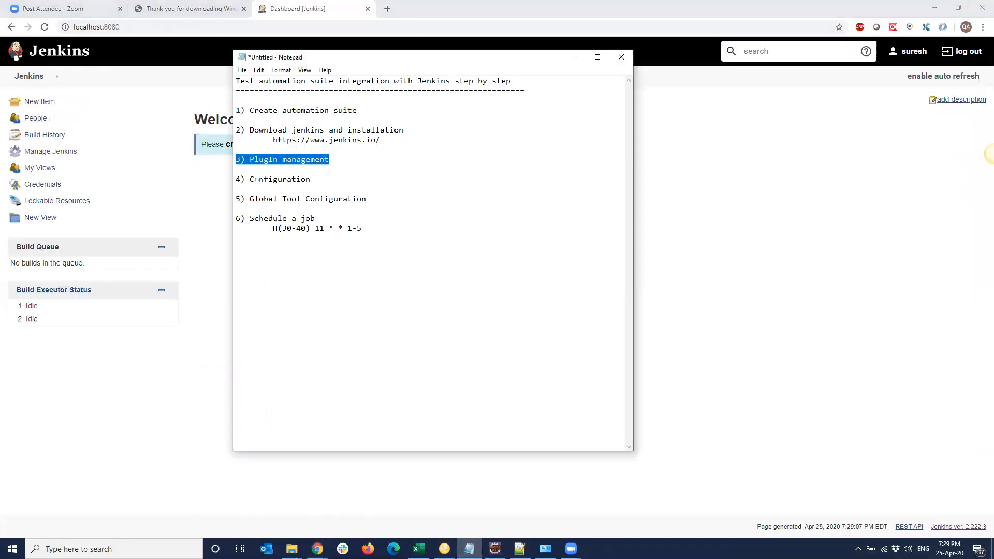
drag(250, 179, 352, 184)
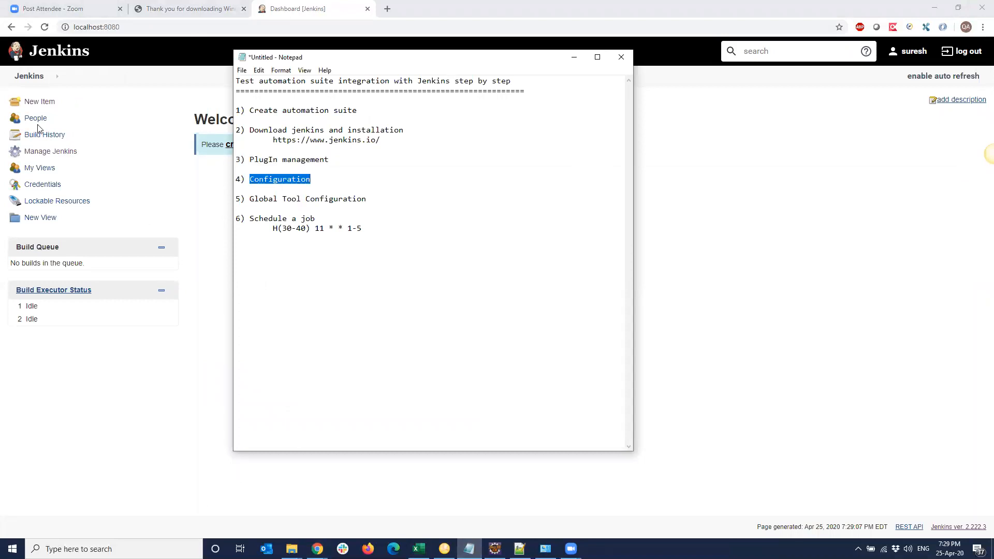
click(42, 155)
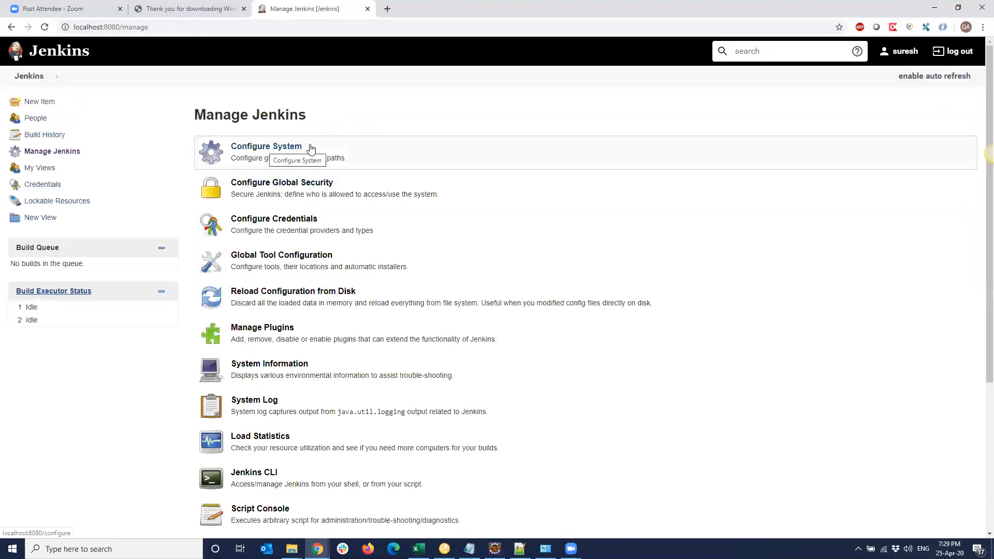
click(310, 148)
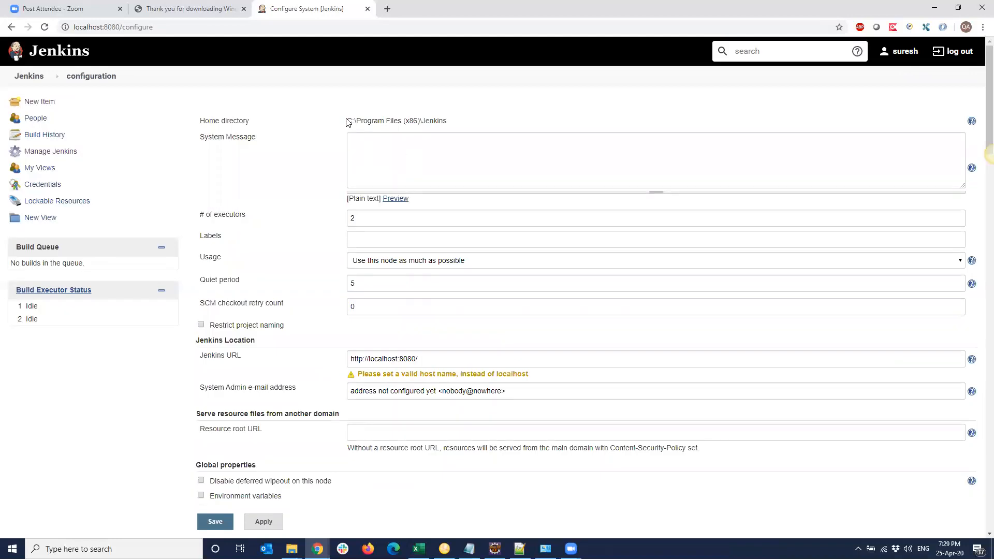
- Review the home directory and keep Usage at 'Use this node as much as possible'
triple_click(452, 125)
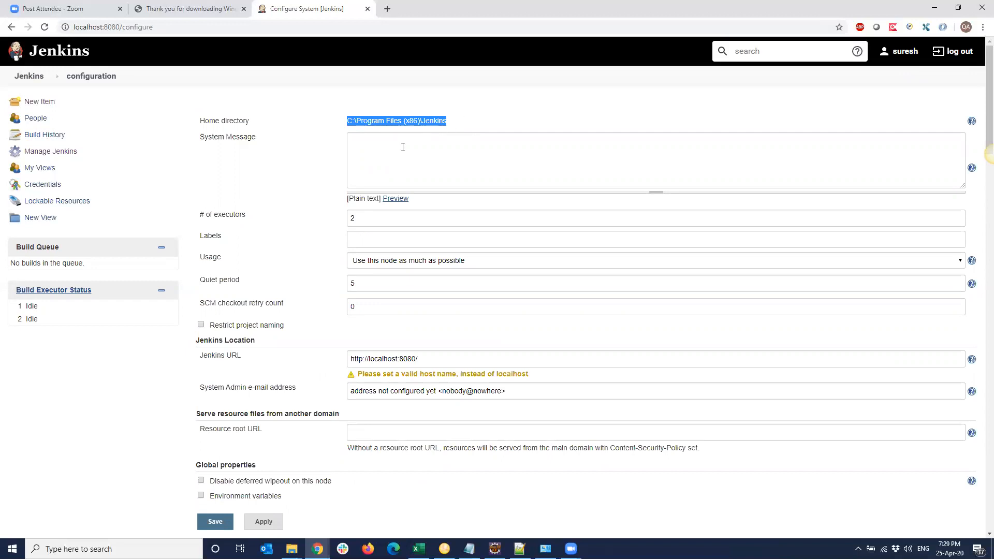
click(270, 152)
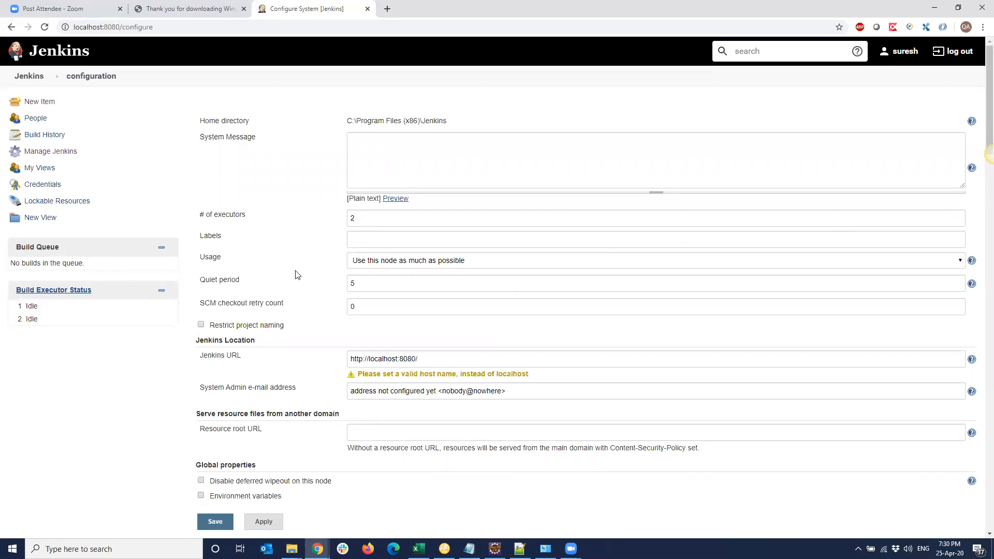
click(481, 261)
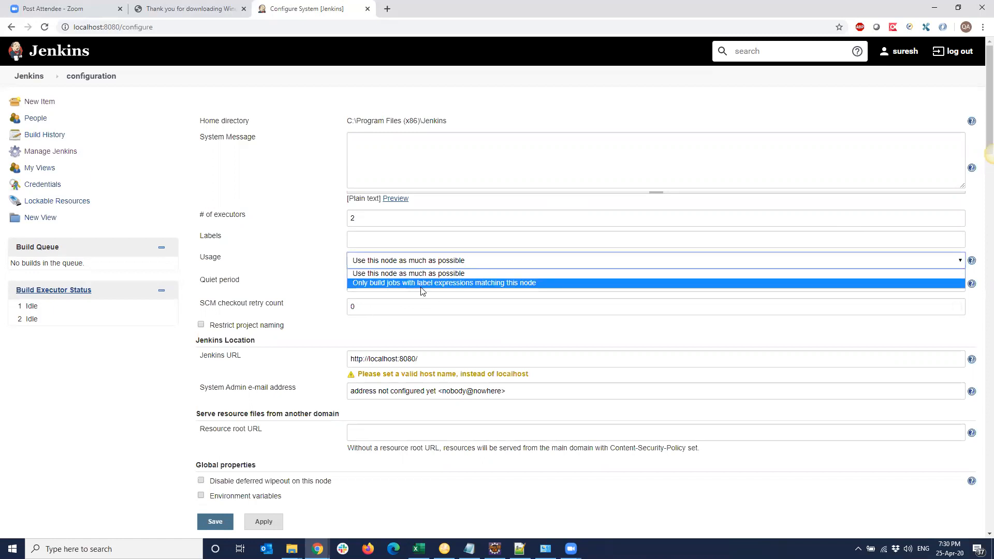
click(474, 262)
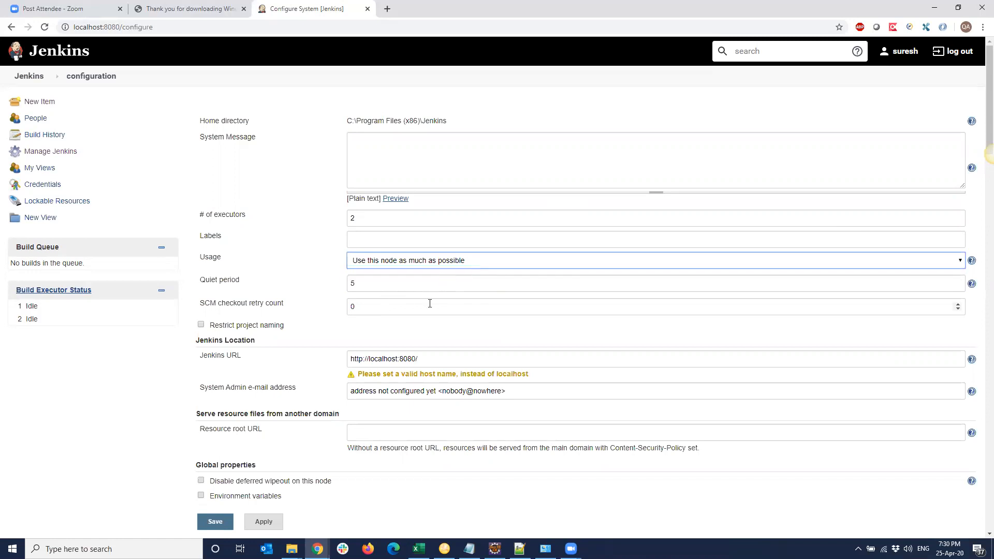
scroll(455, 308, down, 2)
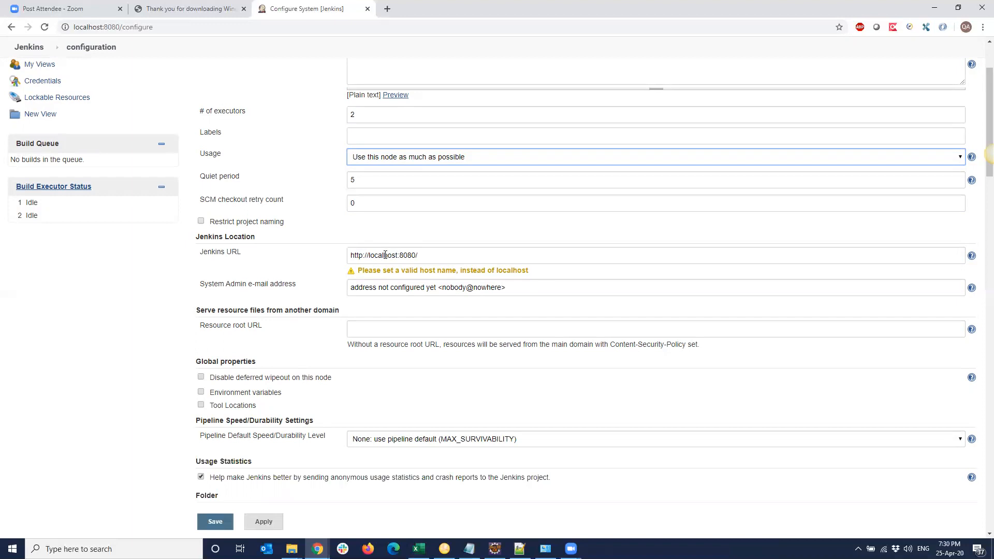
scroll(296, 292, down, 1)
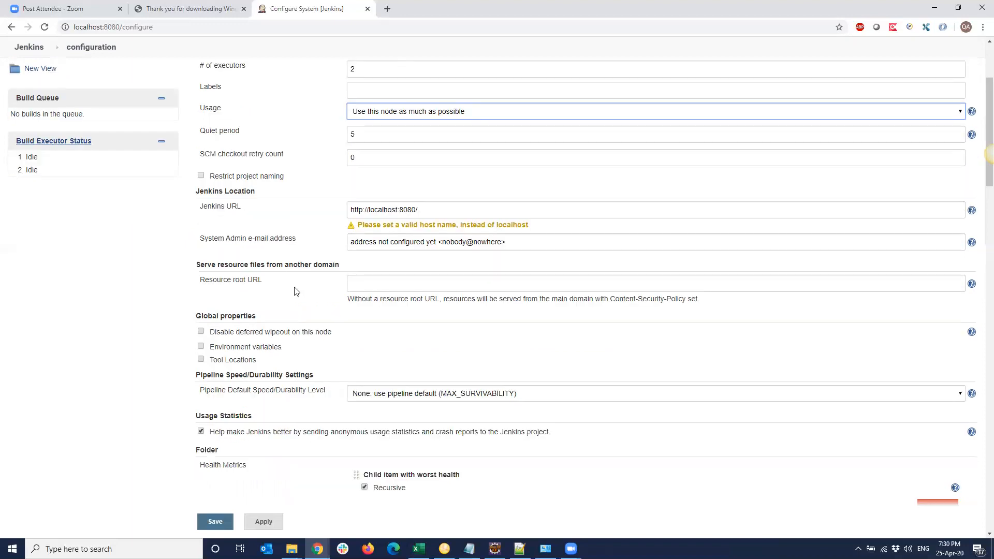
drag(519, 234, 343, 237)
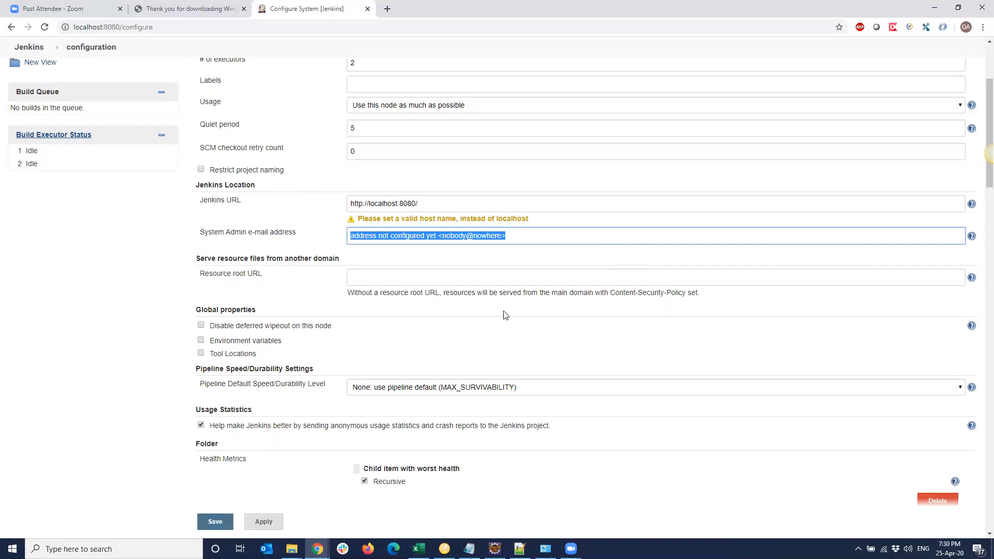
scroll(515, 318, down, 1)
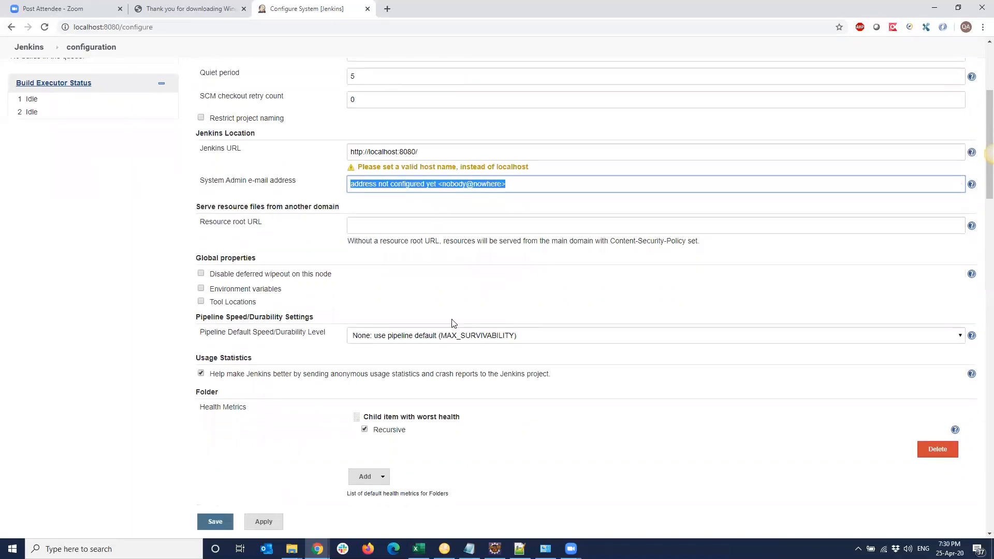
scroll(452, 314, down, 2)
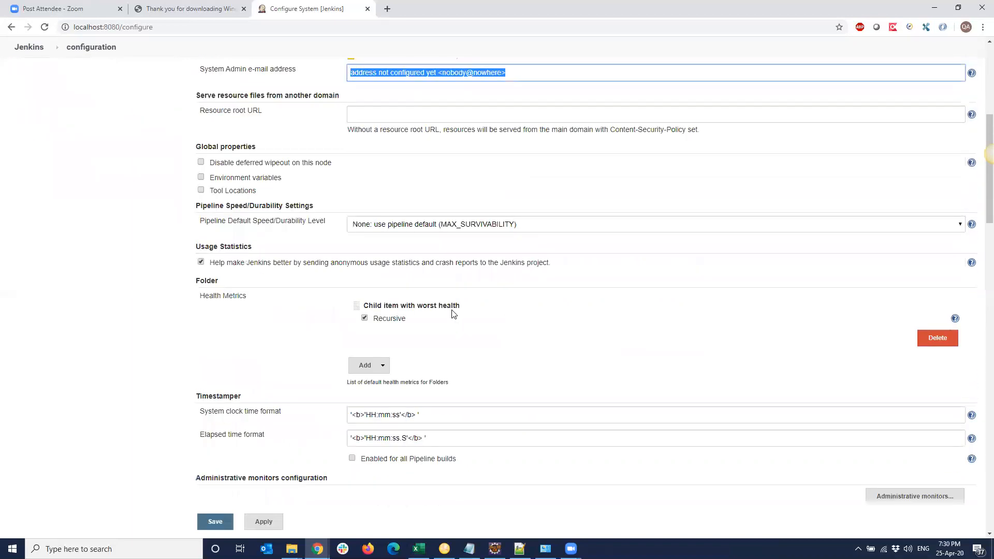
scroll(452, 314, down, 1)
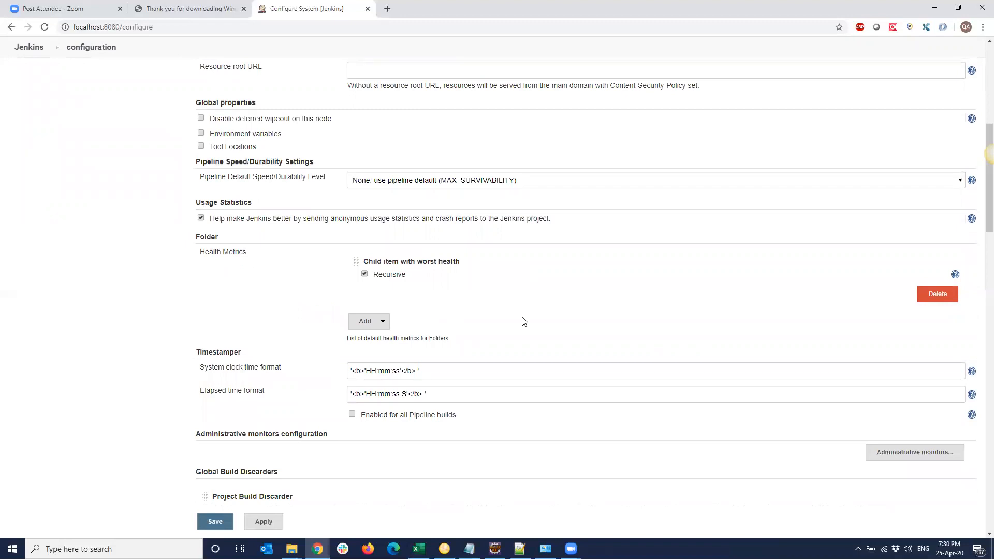
scroll(525, 322, down, 3)
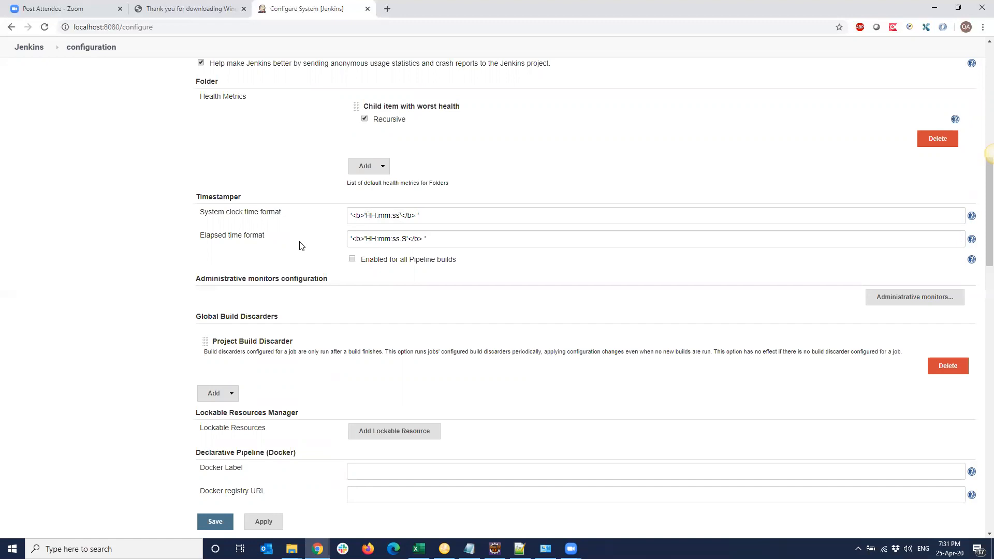
scroll(454, 276, down, 2)
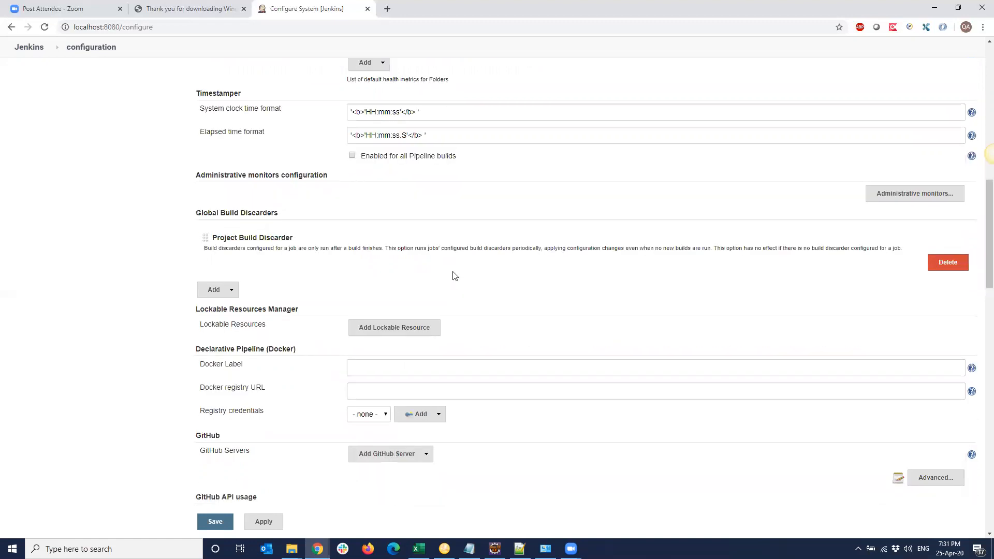
scroll(454, 275, down, 4)
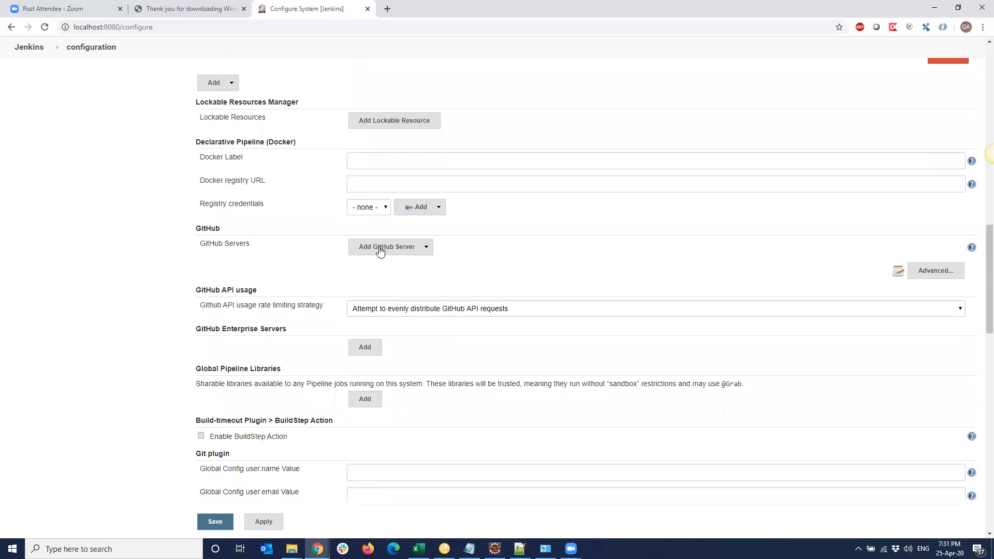
click(379, 249)
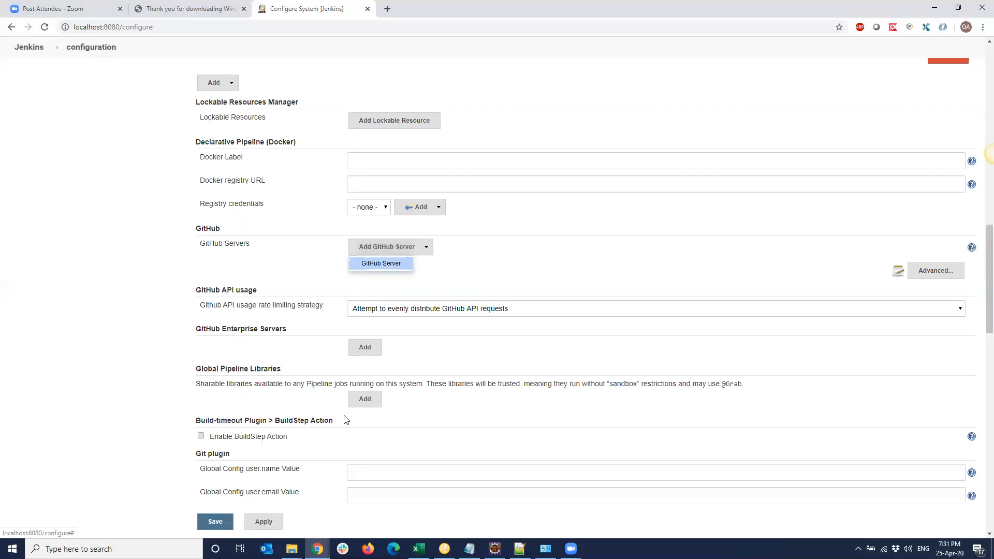
scroll(348, 428, down, 2)
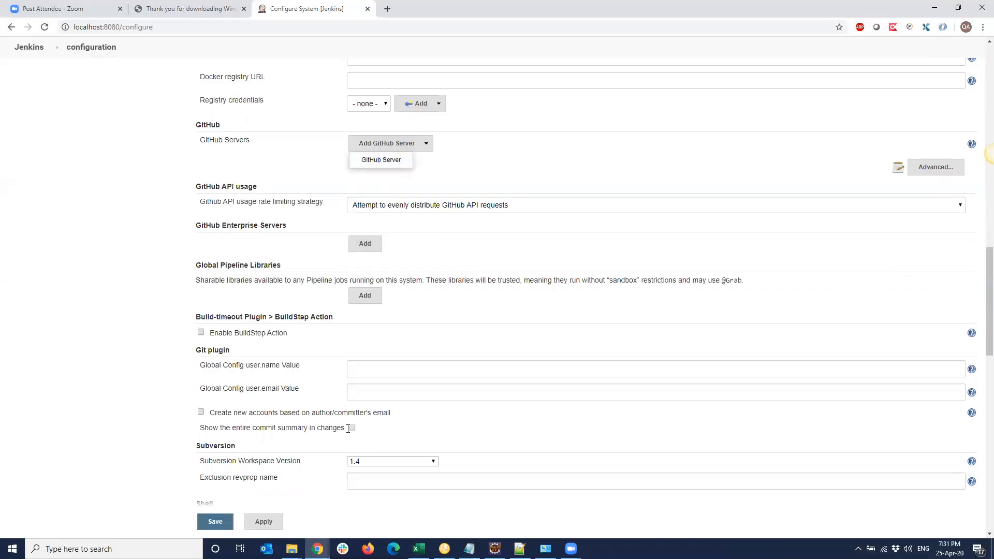
click(350, 433)
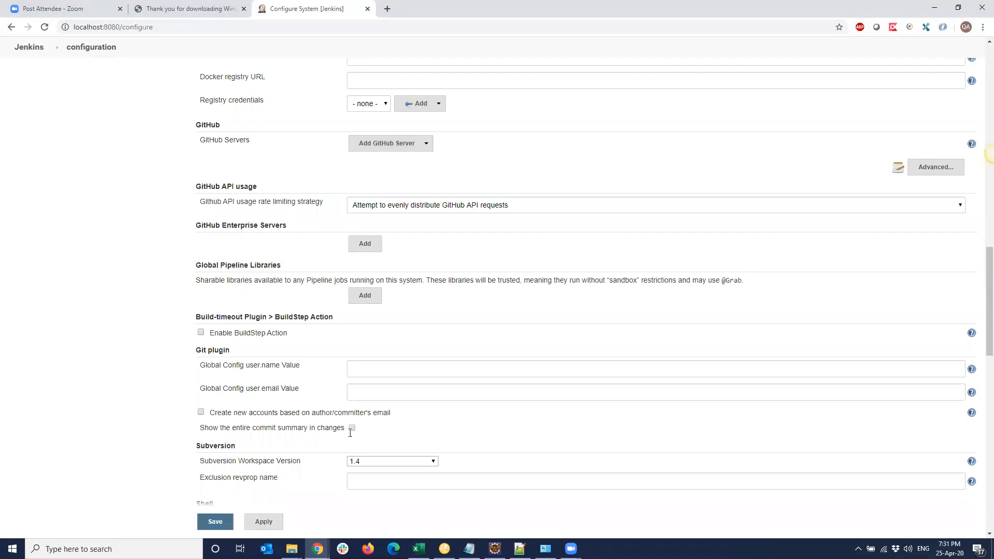
scroll(350, 433, down, 3)
scroll(350, 433, down, 5)
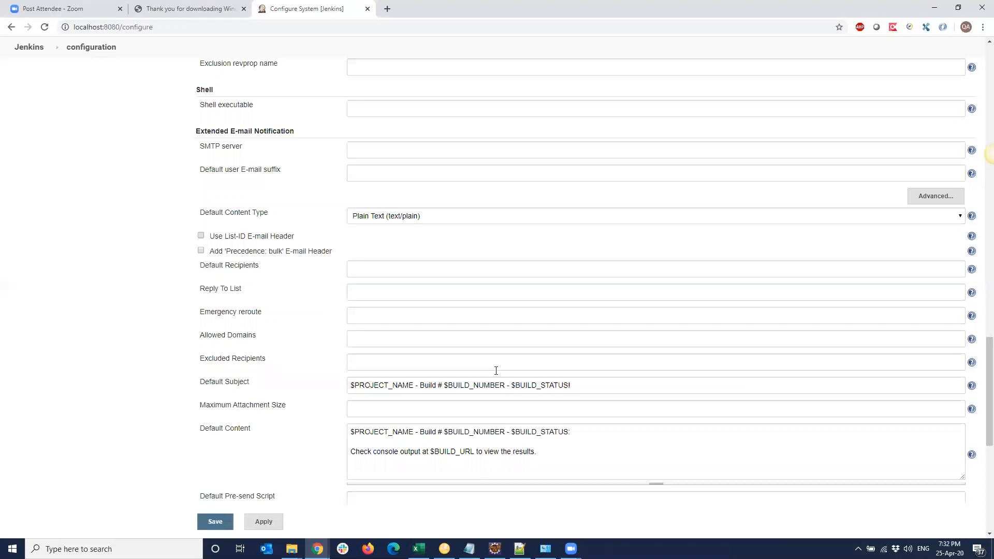
key(ctrl+shift+Left)
key(shift+Home)
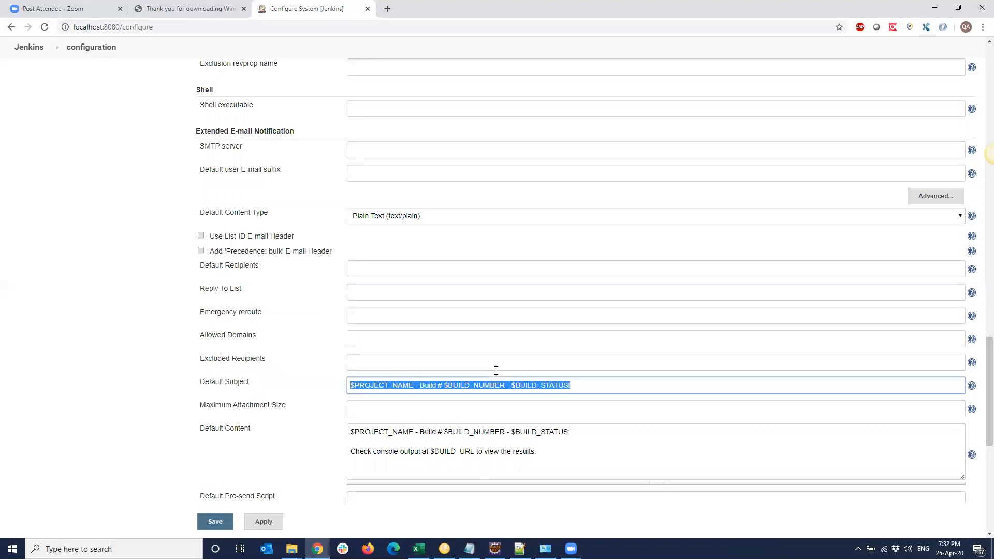
drag(541, 453, 350, 432)
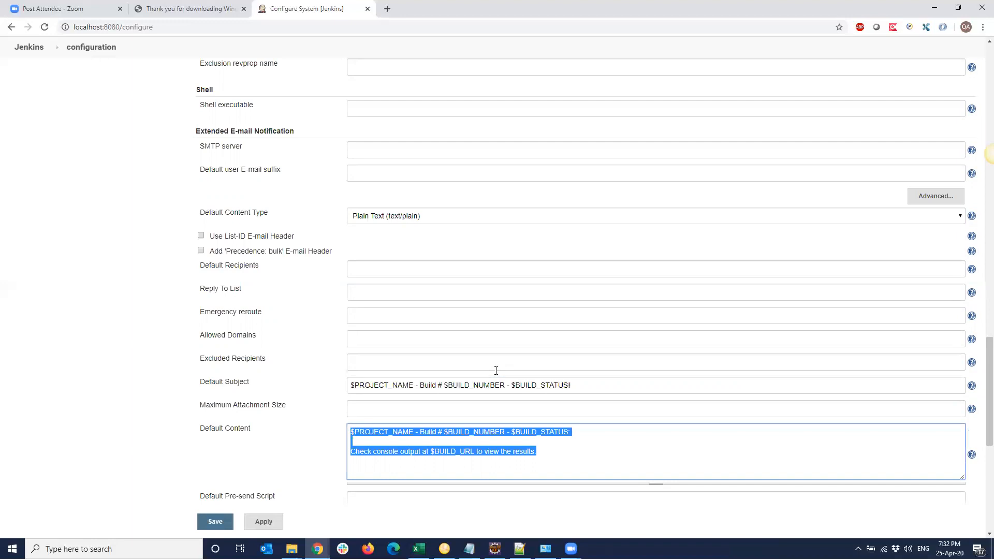
scroll(496, 371, down, 2)
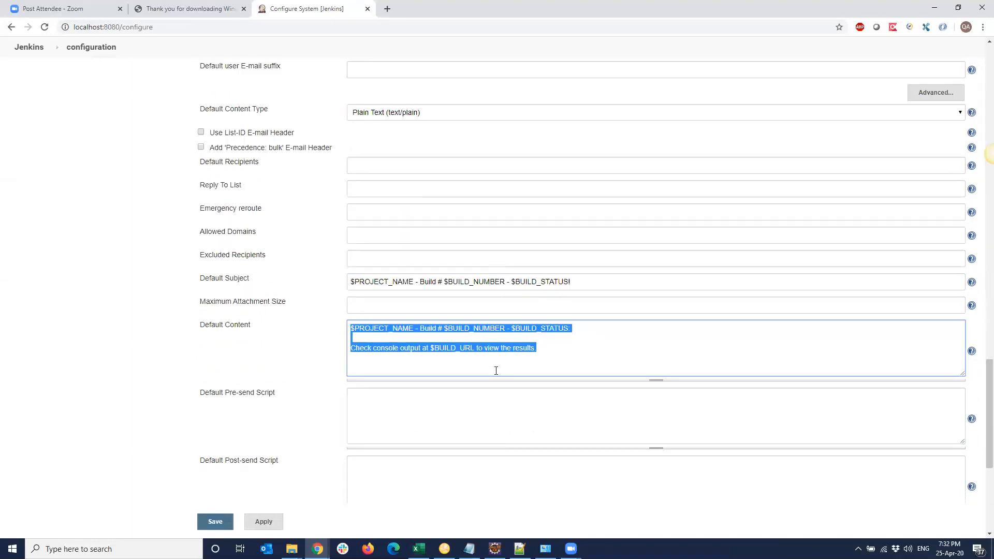
scroll(496, 371, down, 3)
scroll(496, 372, down, 3)
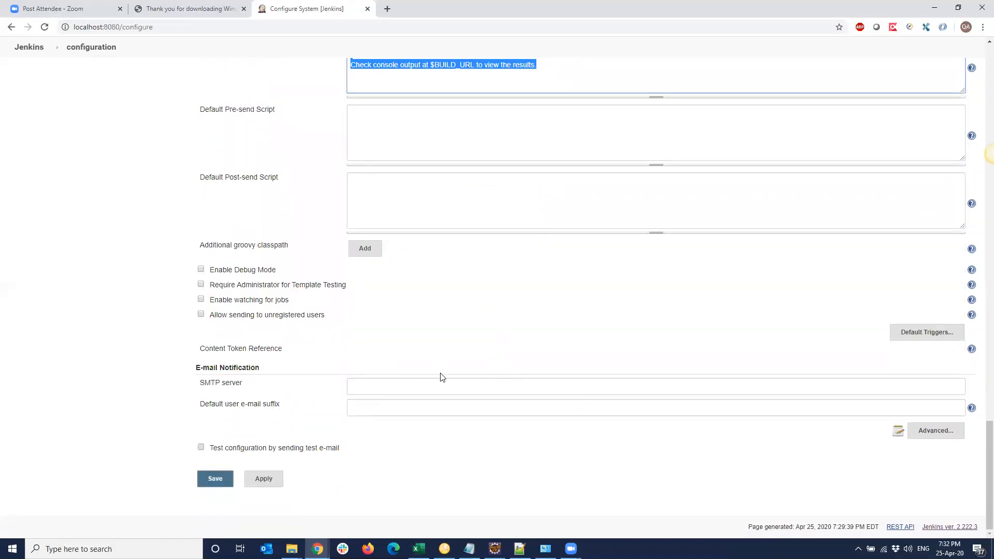
scroll(440, 383, up, 2)
scroll(441, 395, up, 5)
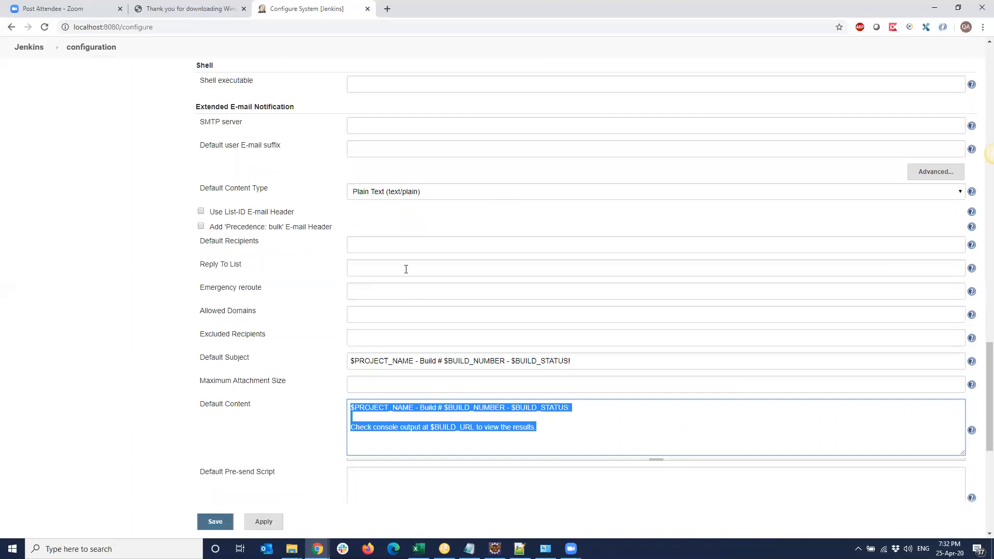
scroll(453, 283, up, 12)
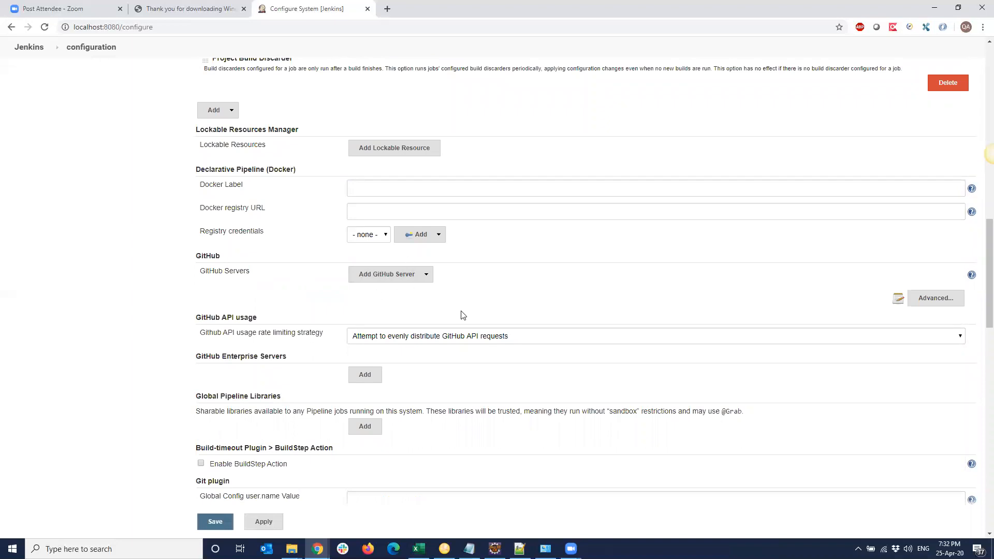
scroll(463, 314, up, 7)
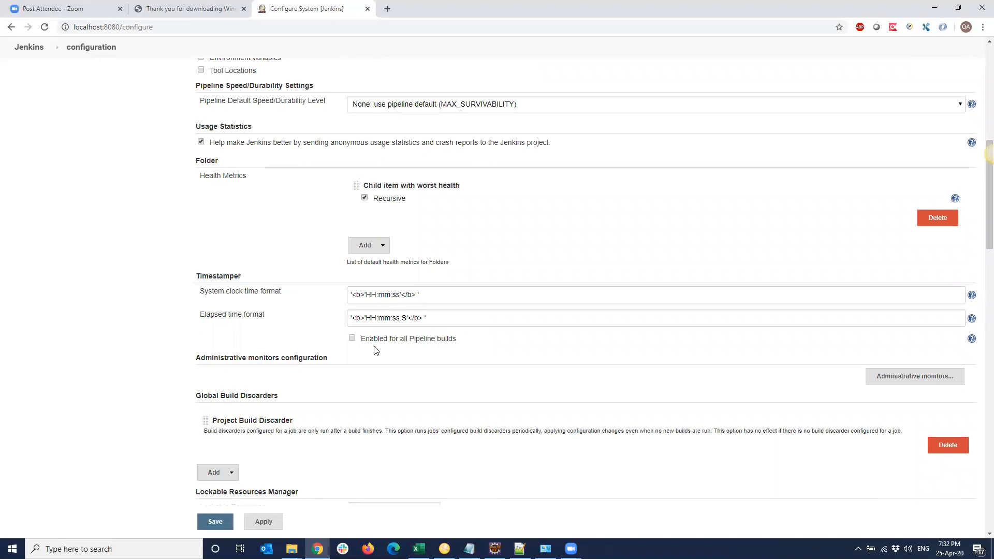
scroll(372, 348, up, 4)
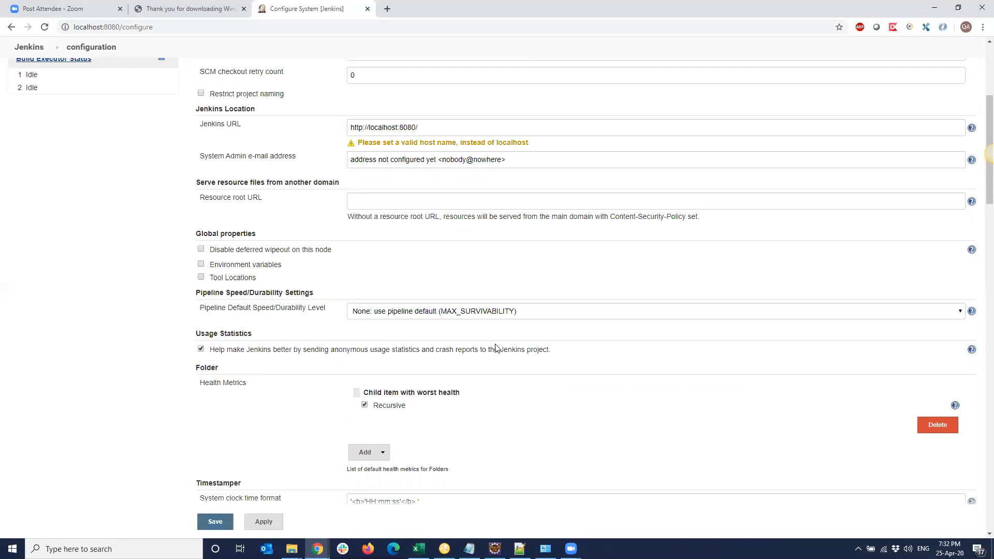
scroll(502, 364, up, 4)
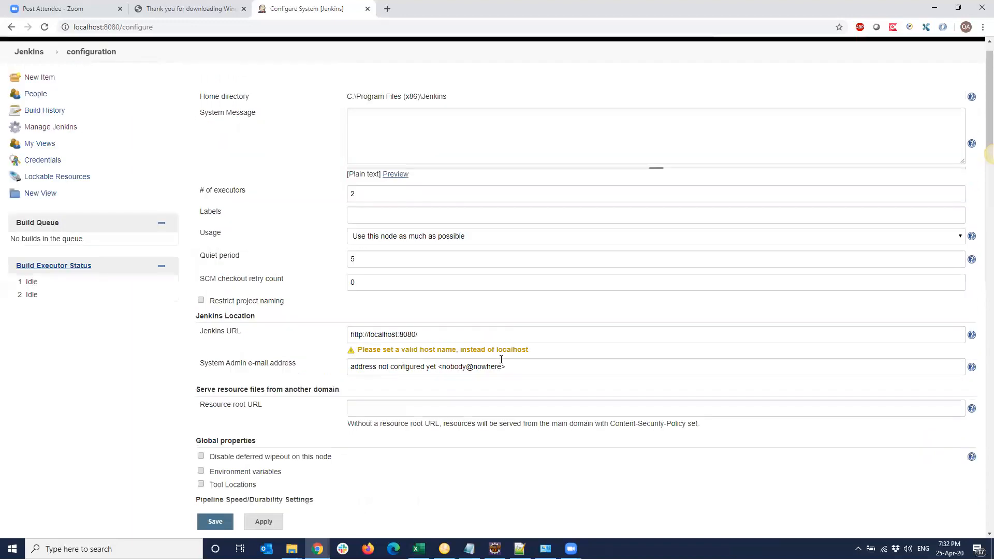
- Mark the Global Tool Configuration step in Notepad, minimize it, and head to Manage Jenkins
click(469, 549)
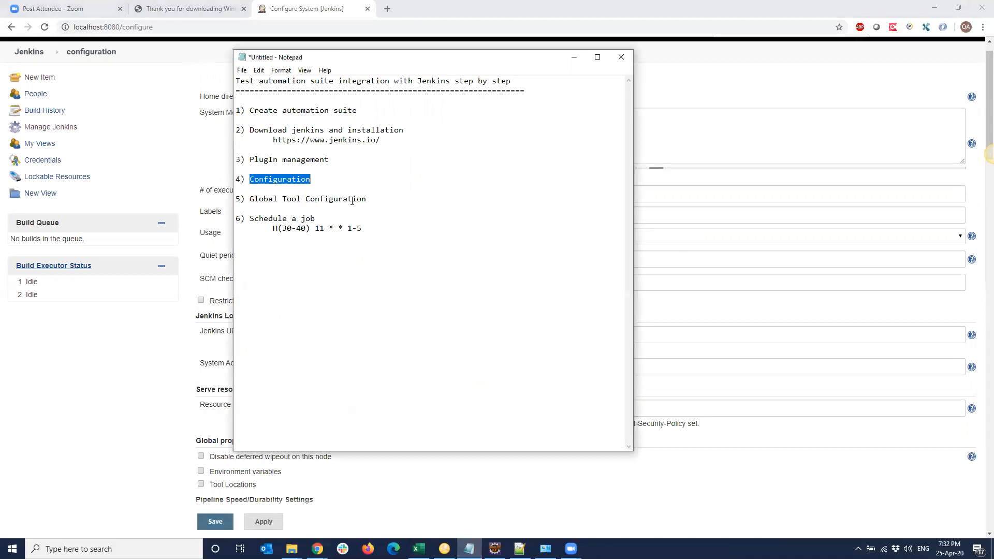
drag(236, 200, 366, 199)
click(371, 207)
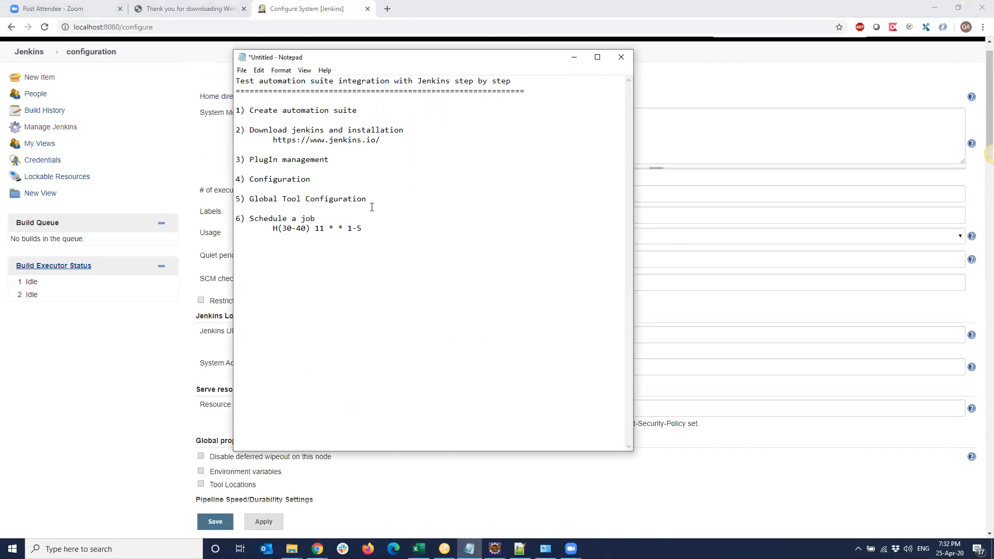
click(573, 57)
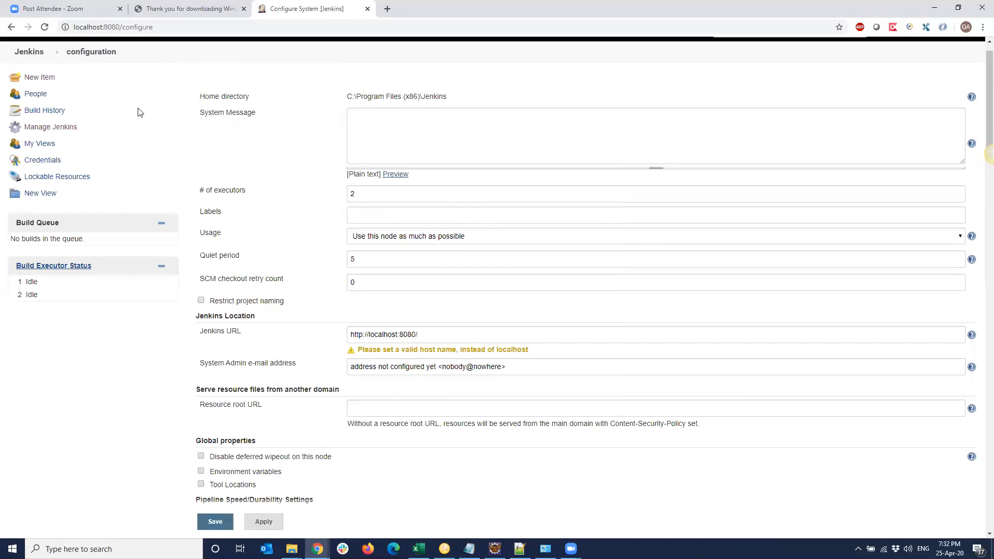
click(48, 127)
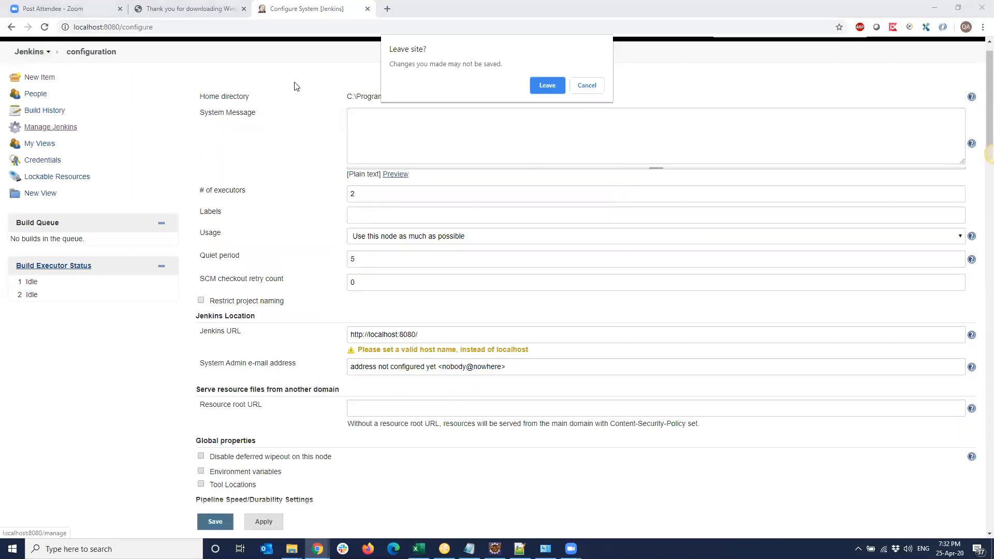
- Leave the unsaved page, open Global Tool Configuration, and delete the default git.exe installation
click(548, 86)
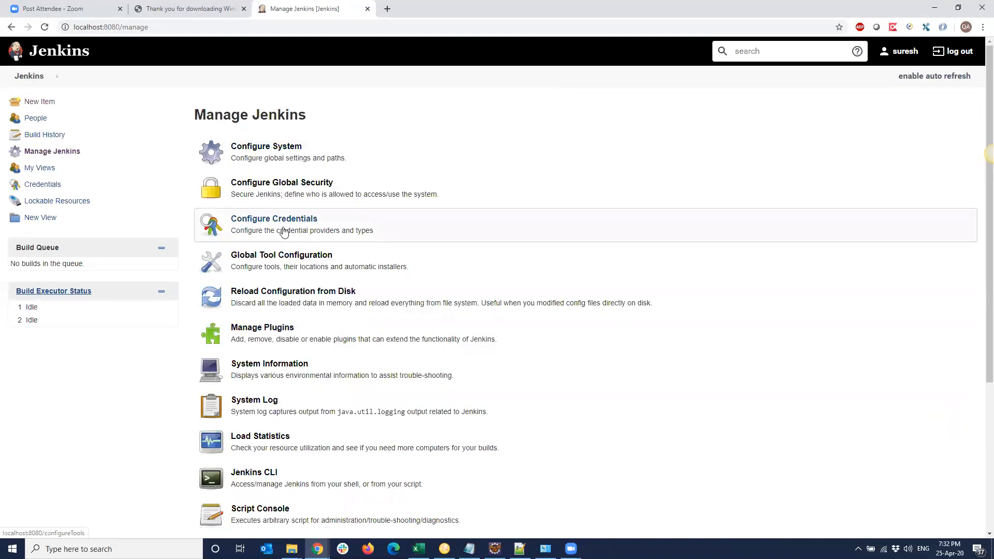
click(331, 257)
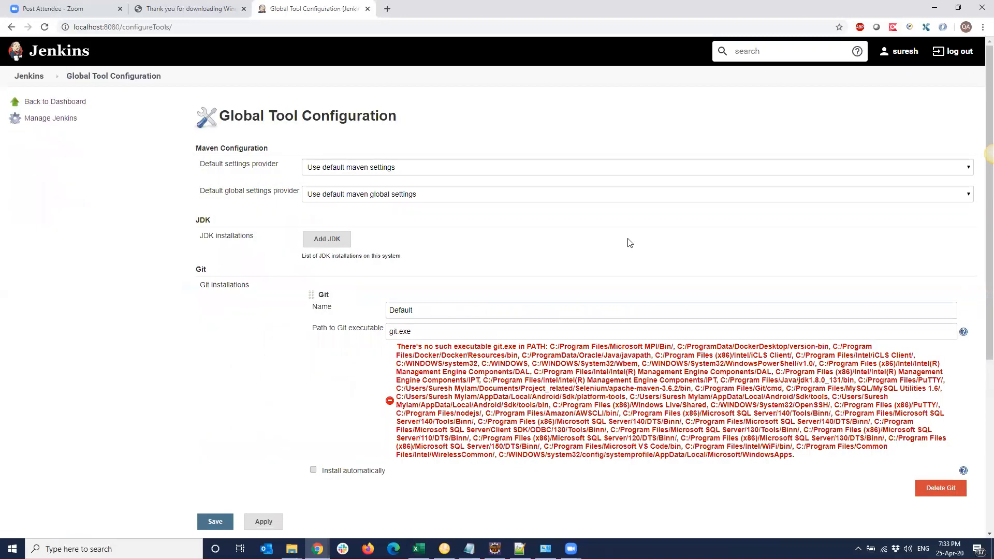
scroll(324, 256, down, 1)
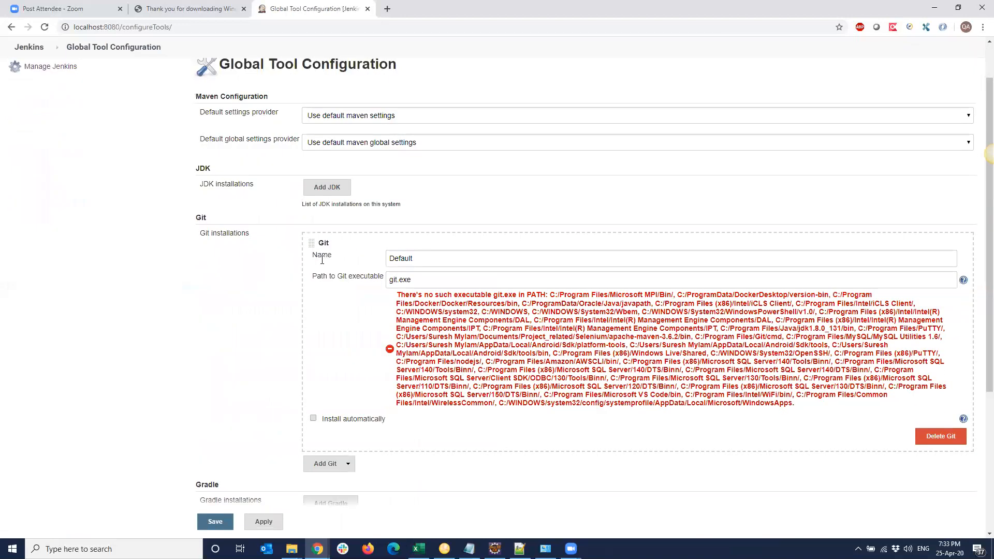
click(940, 438)
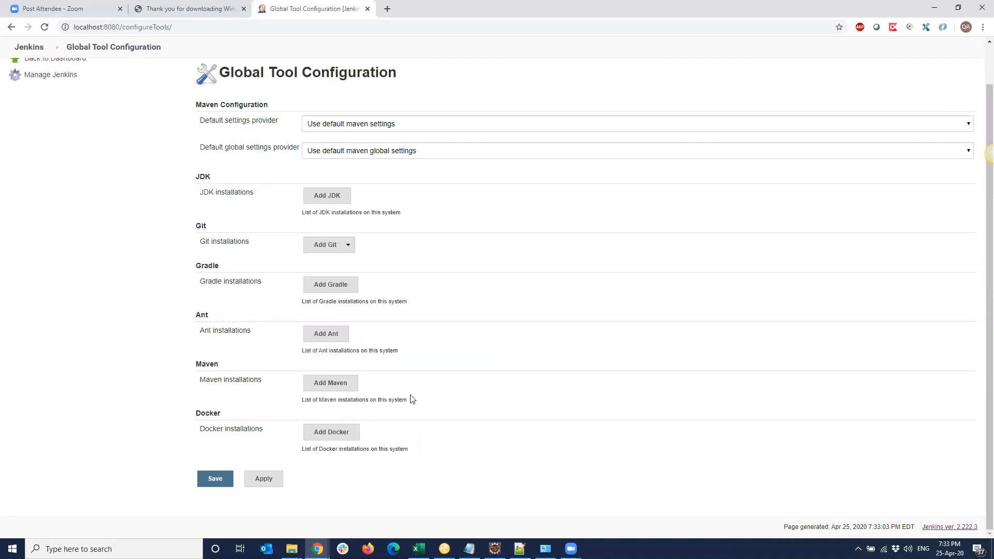
- Add a JDK installation with Install automatically unchecked, and bring up File Explorer to locate its path
click(326, 195)
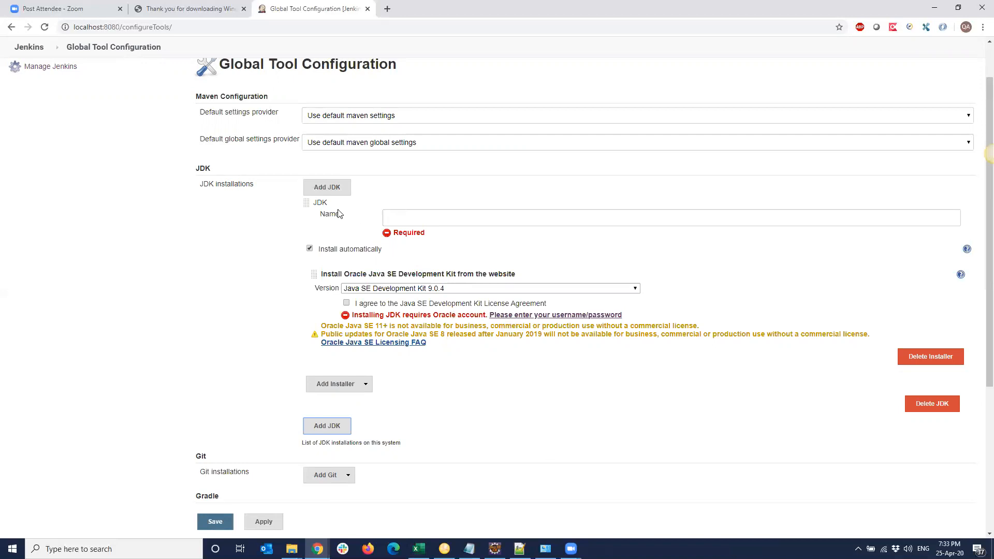
click(309, 250)
click(391, 247)
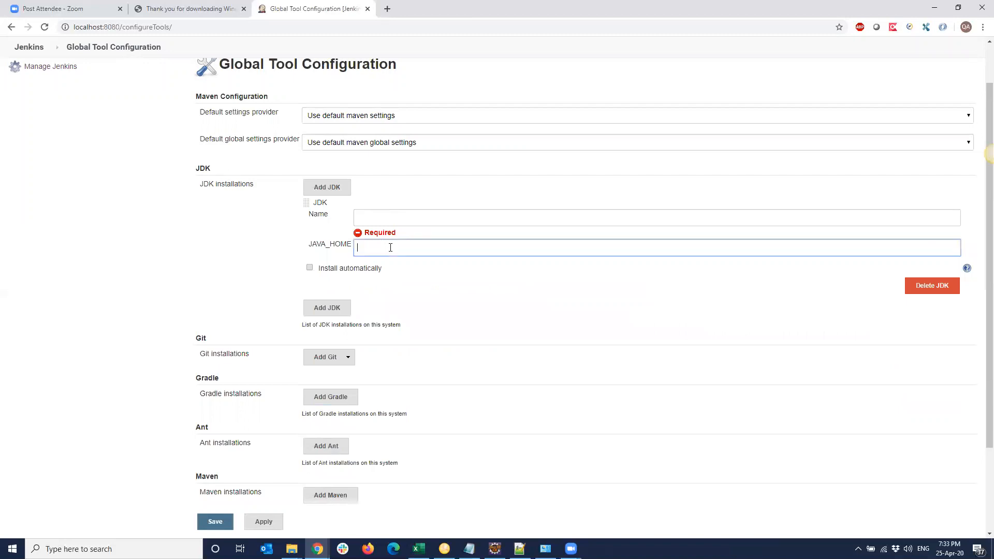
click(292, 548)
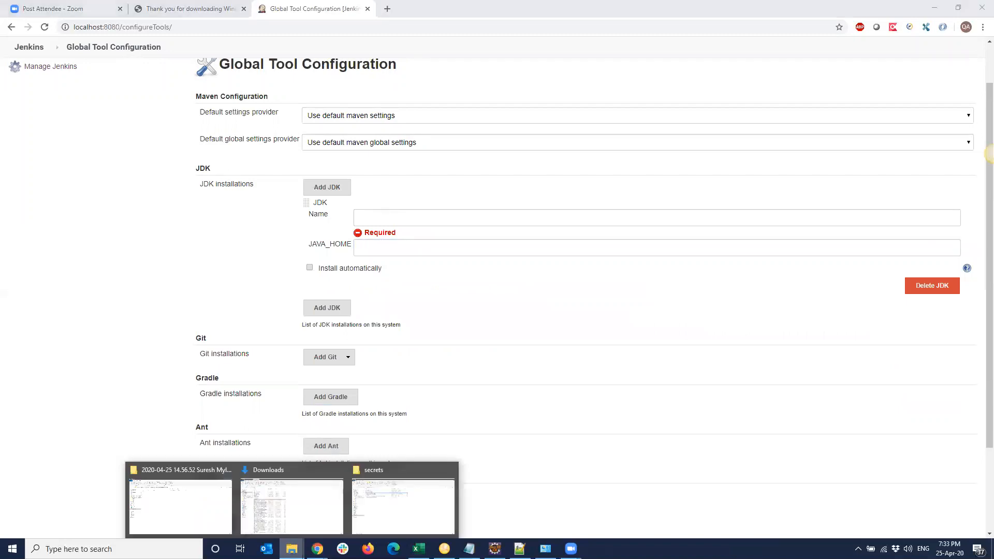
click(382, 513)
- Browse to C:\Program Files\Java\jdk1.8.0_131, select its address path, and return to Jenkins's JDK Name field
click(44, 357)
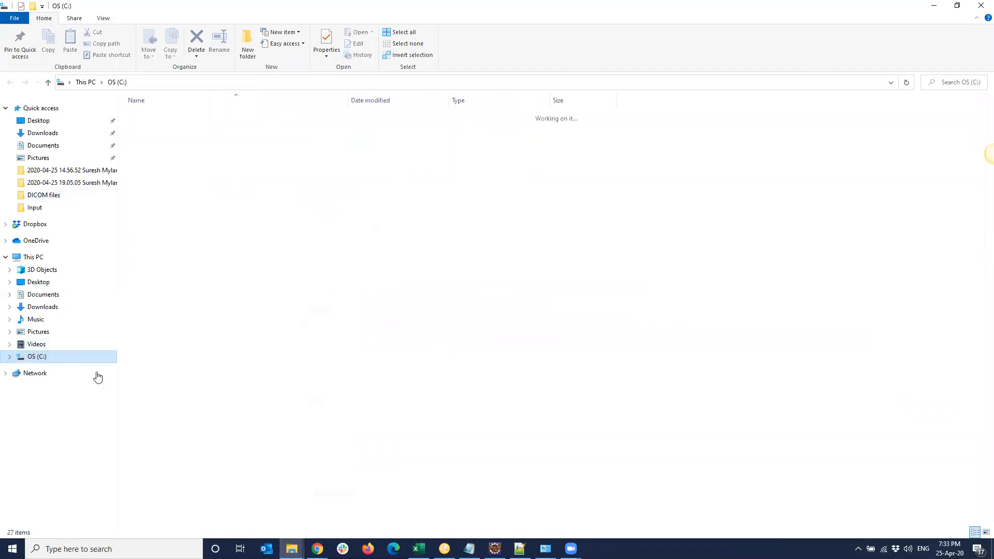
double_click(158, 281)
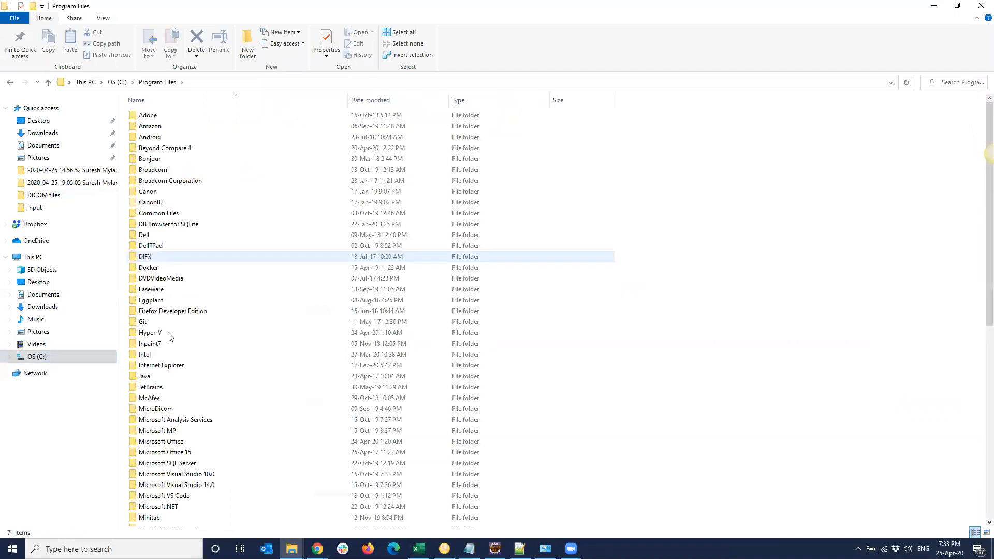
double_click(155, 376)
double_click(171, 117)
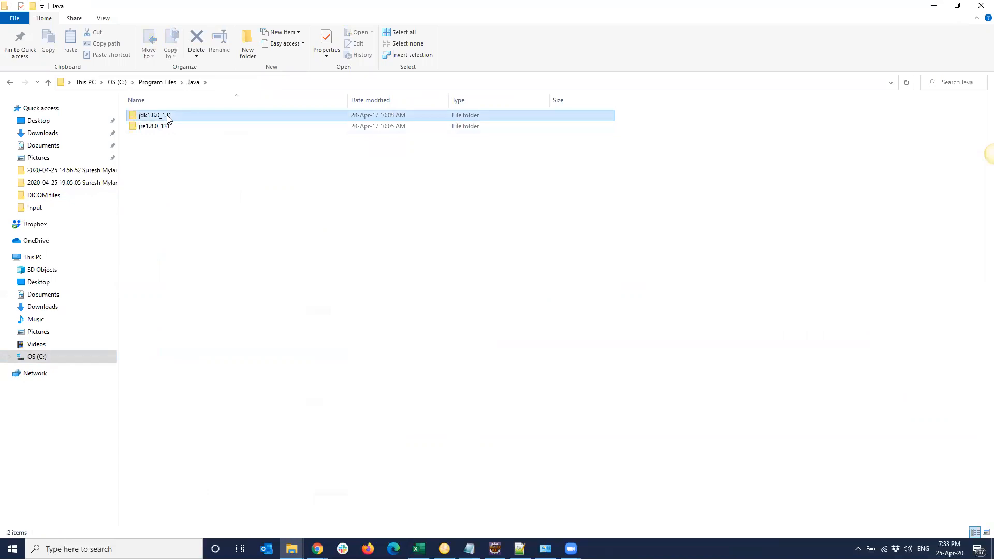
click(258, 82)
key(ctrl+c)
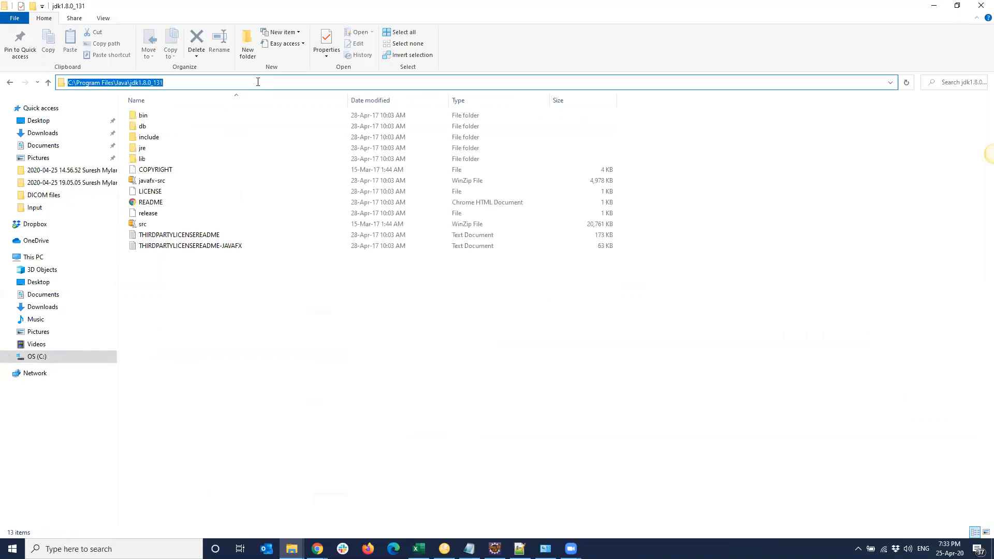
key(alt+Tab)
click(378, 218)
- Name the JDK java8 and paste C:\Program Files\Java\jdk1.8.0_131 as its JAVA_HOME
text(java8)
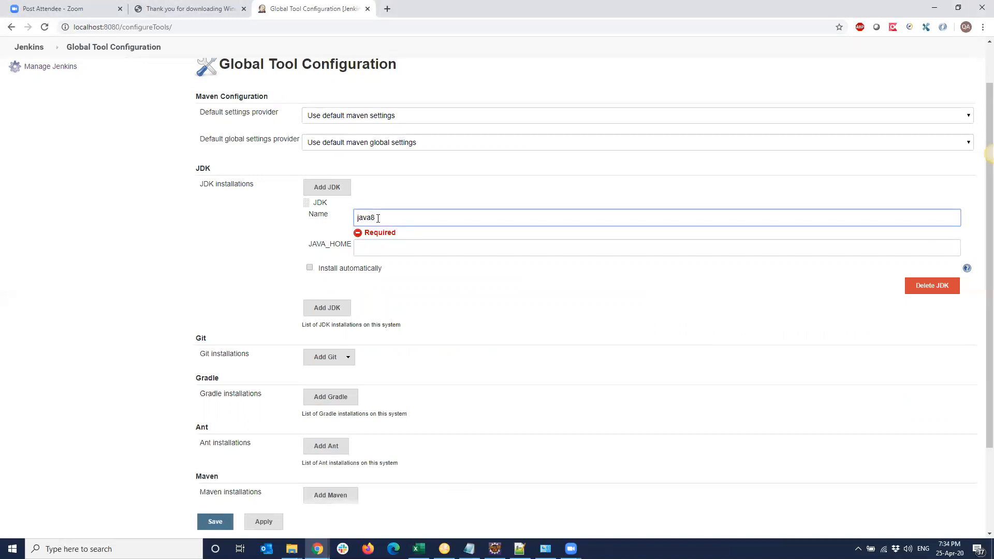
click(377, 245)
key(ctrl+v)
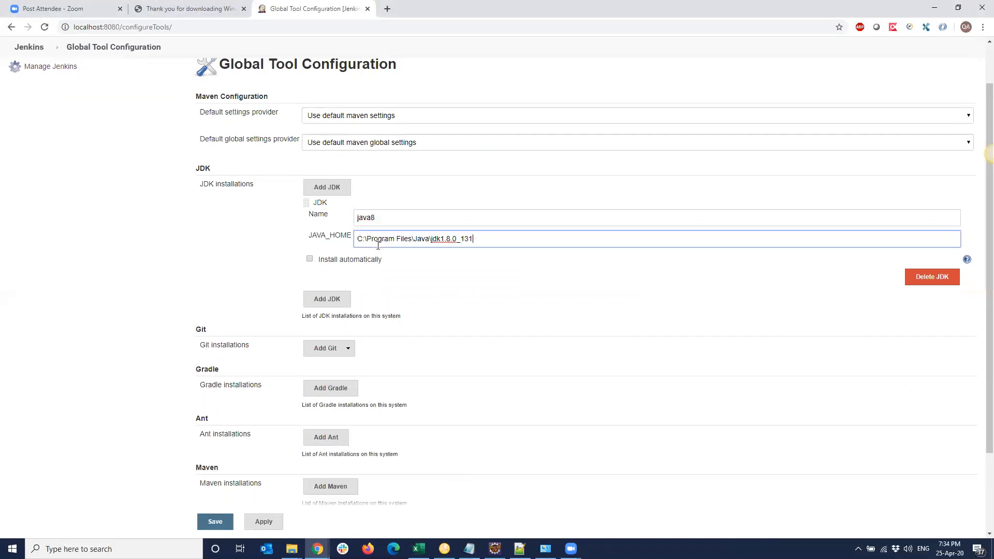
click(218, 238)
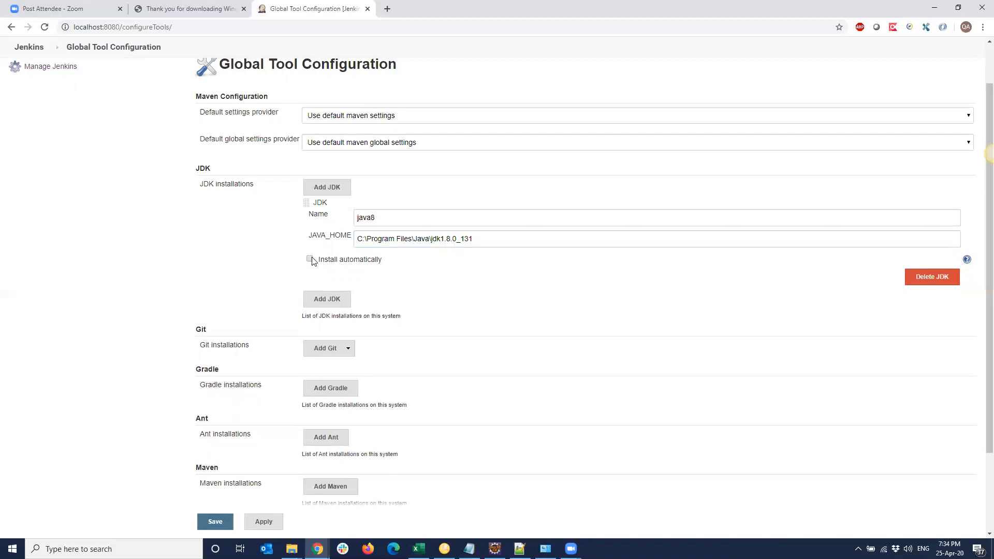
- Add a Maven installation named maven that automatically installs version 3.6.3
scroll(294, 285, down, 2)
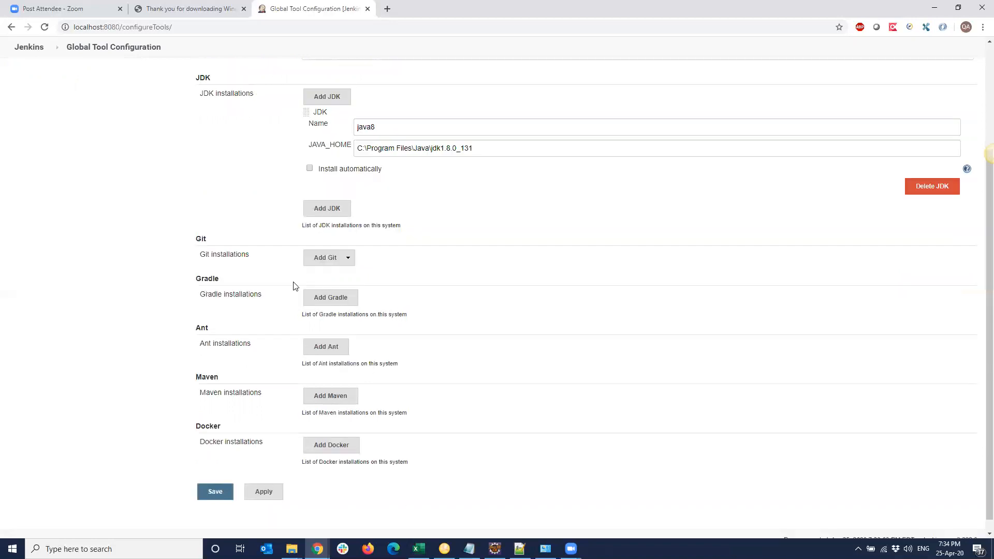
click(329, 384)
scroll(509, 362, down, 2)
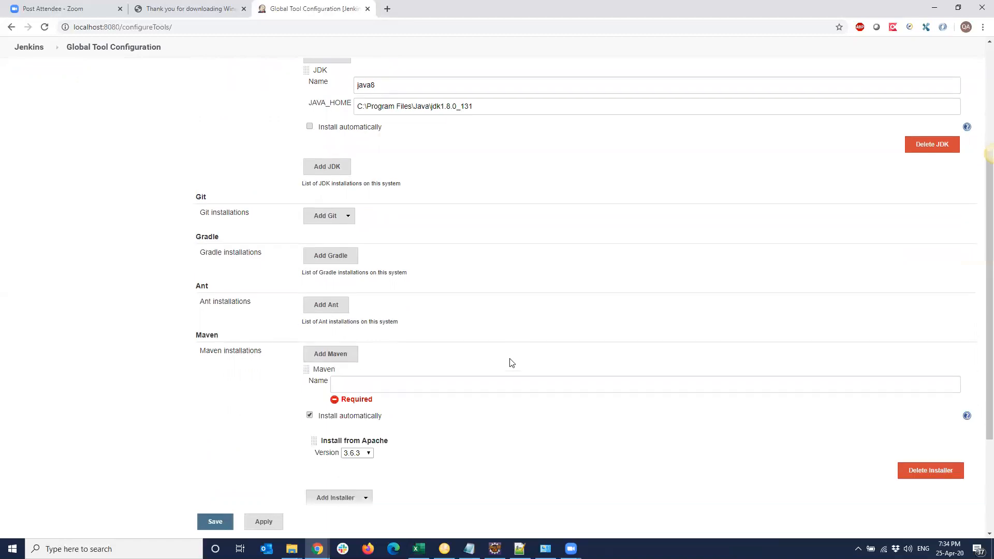
click(358, 310)
text(maven)
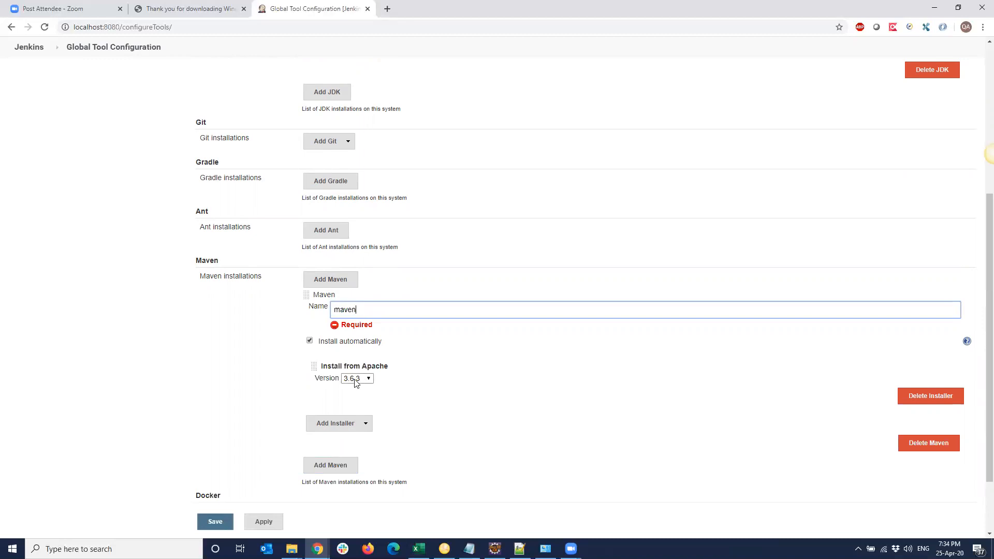
click(240, 346)
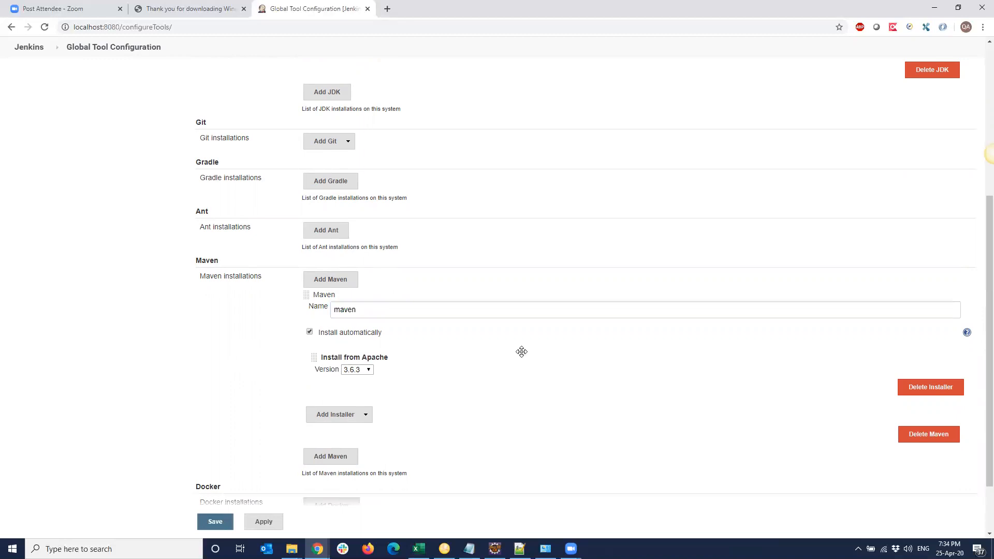
- Save the tool configuration, check the notes' Schedule a job cron line, then minimise Notepad
click(213, 521)
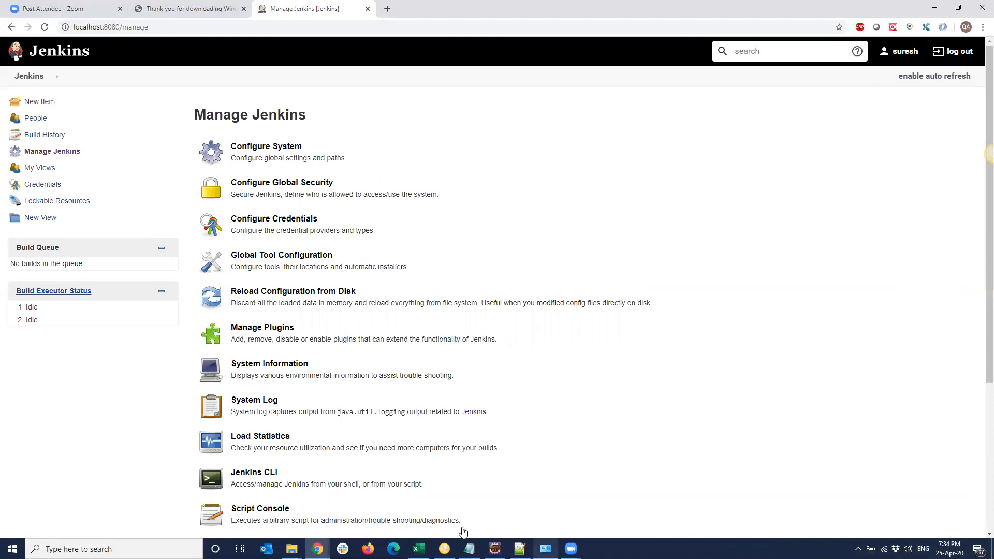
click(469, 549)
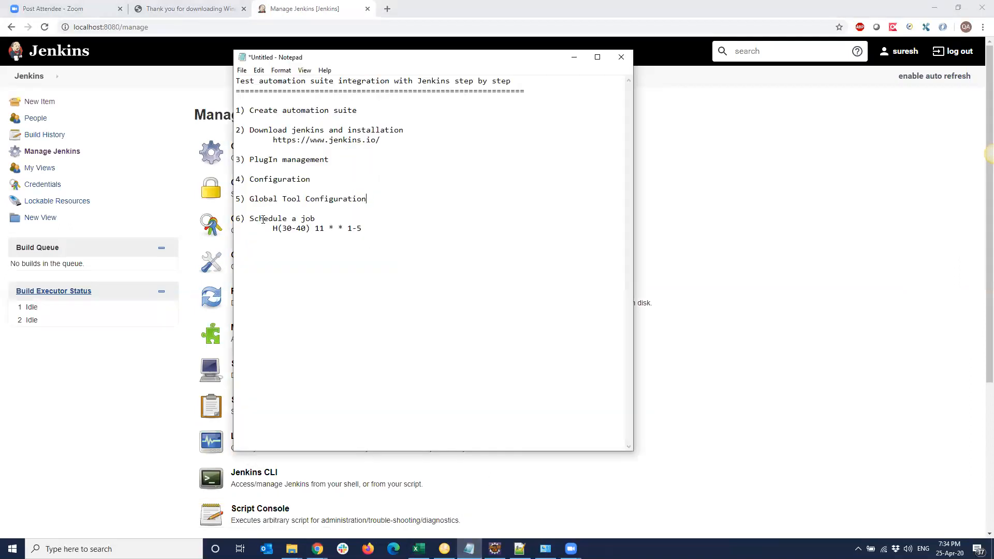
drag(252, 221, 390, 237)
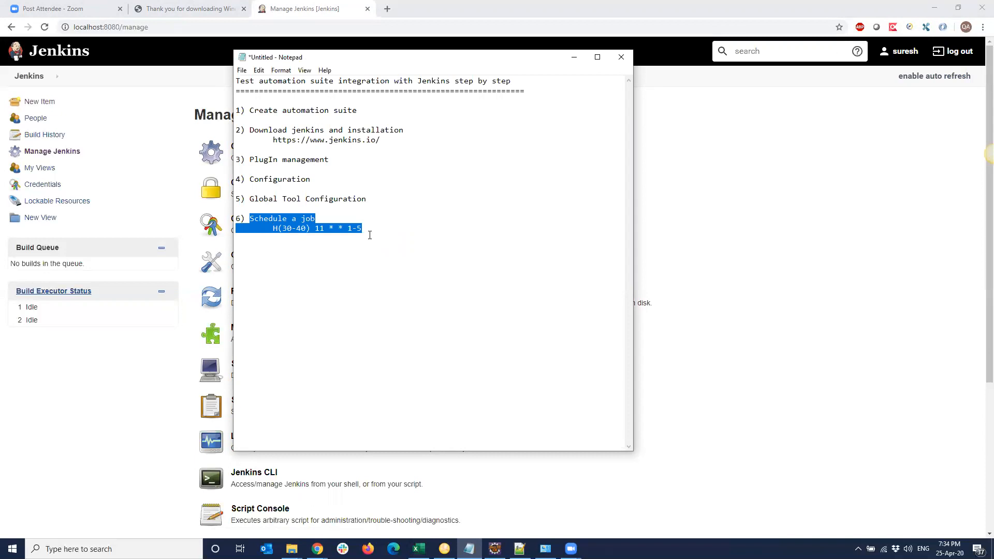
drag(363, 231, 359, 230)
click(573, 58)
- Begin a new item named TestJob, then abandon it and return to the dashboard
click(28, 77)
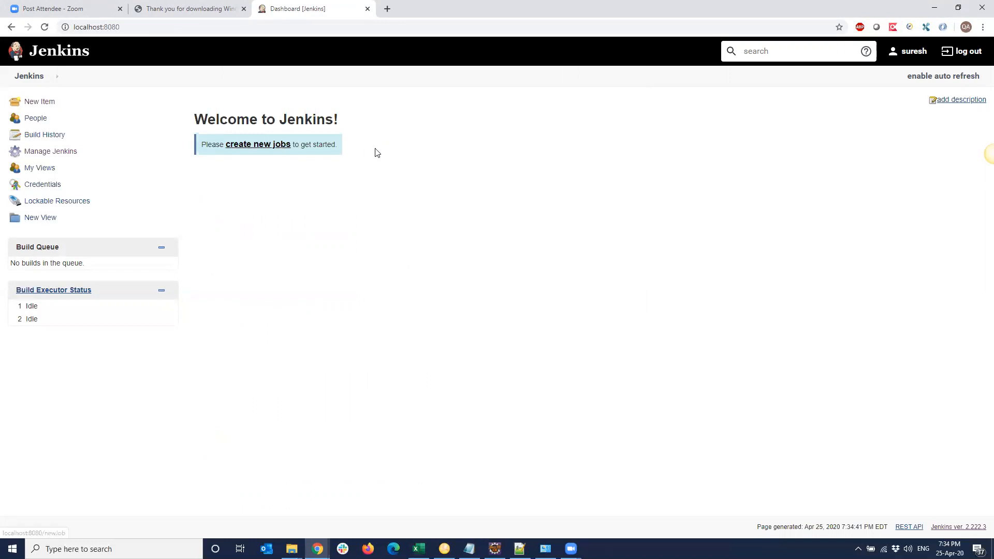
click(38, 103)
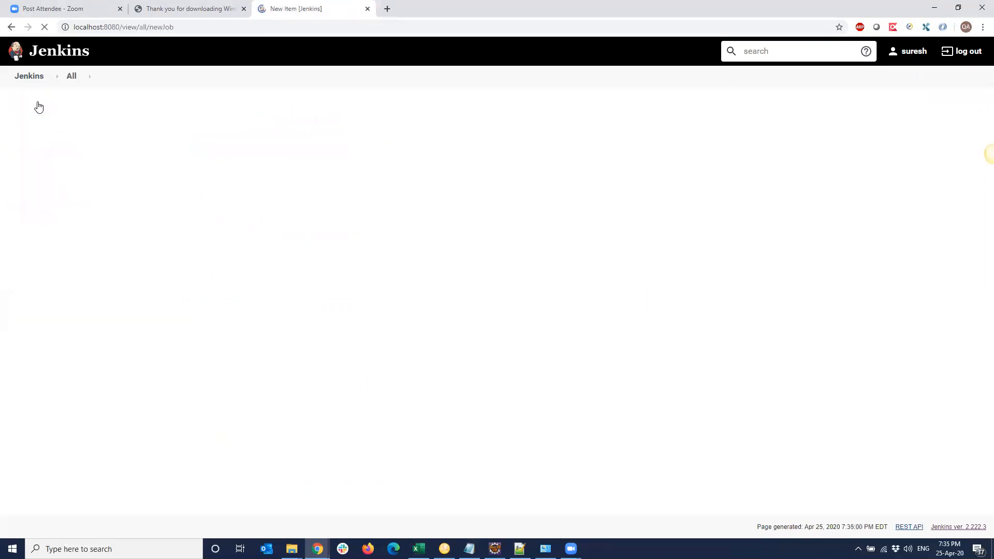
click(232, 131)
text(TestJob)
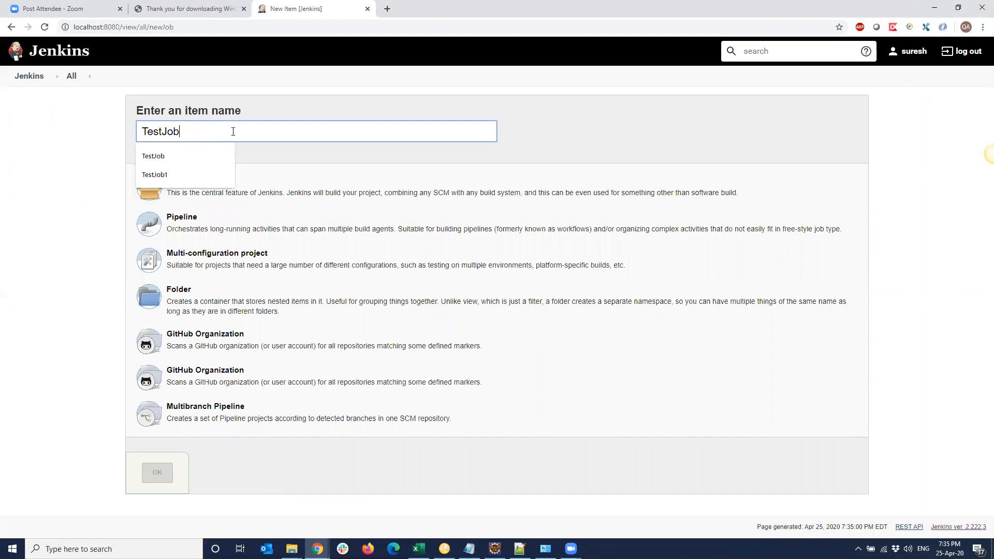
key(Down)
key(Return)
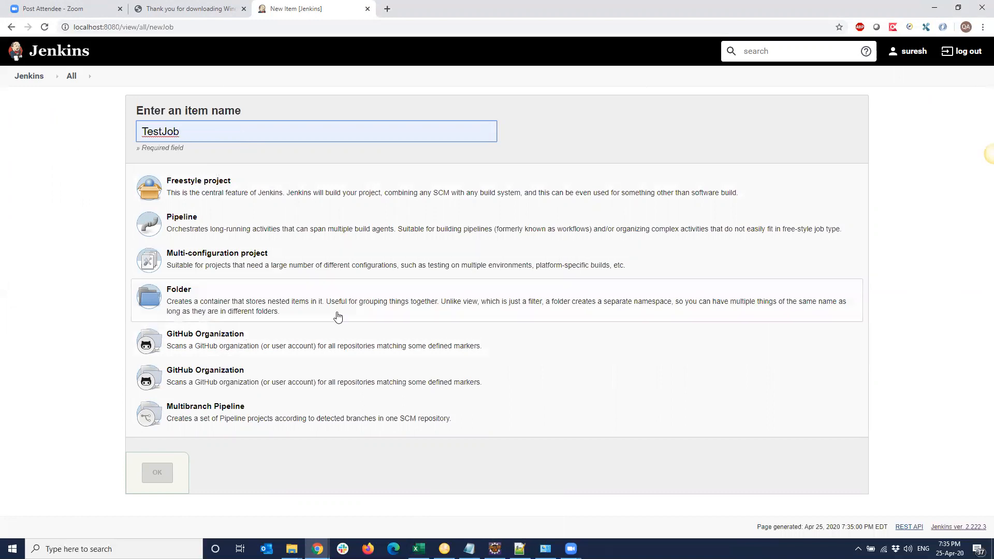
click(26, 78)
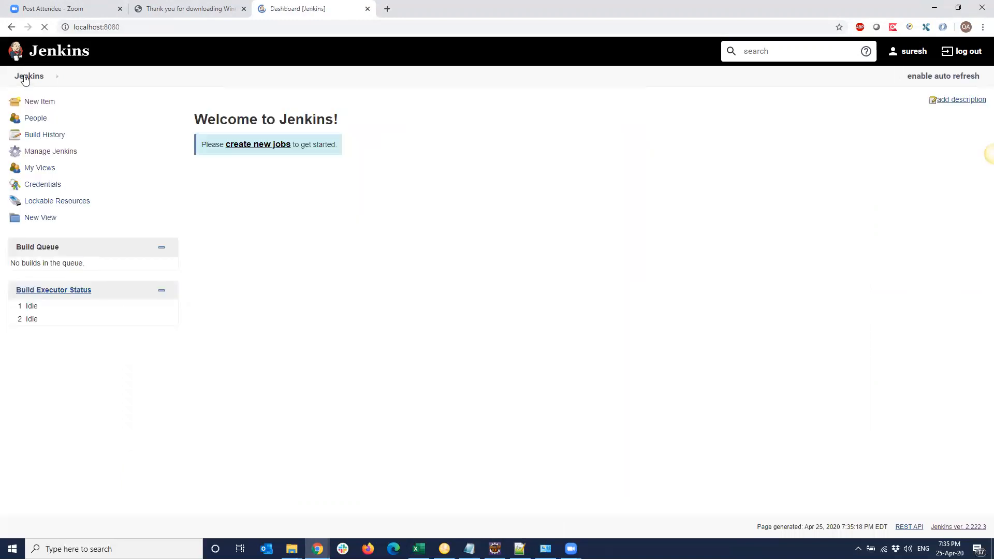
- In Plugin Manager's Available plugins, filter by Maven and tick Maven Integration 3.6
click(40, 154)
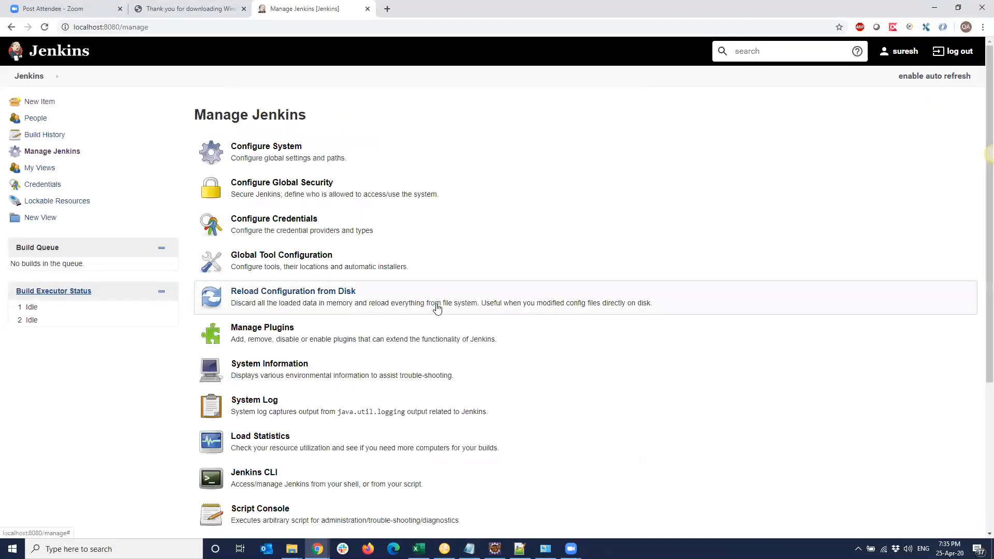
click(273, 335)
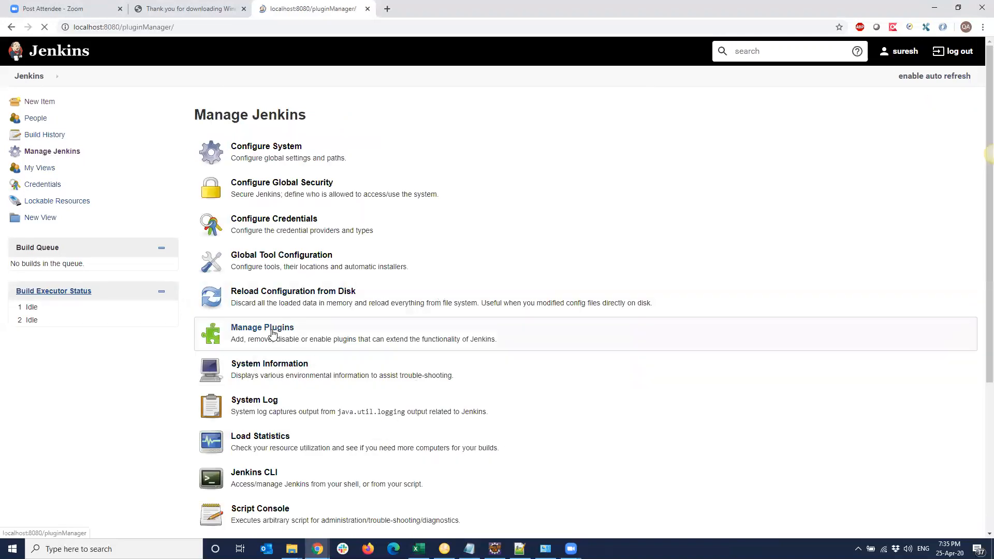
click(262, 134)
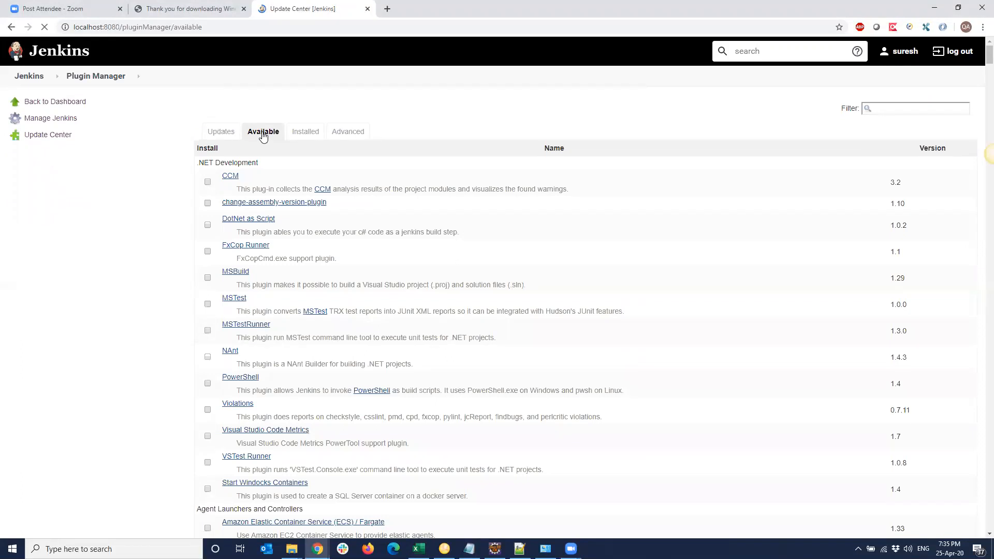
click(914, 110)
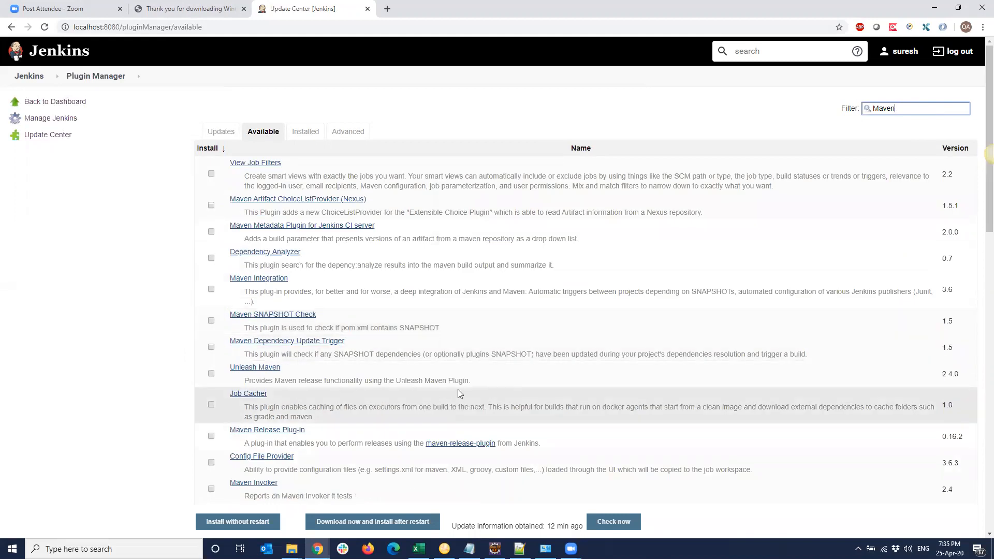
click(211, 290)
click(211, 290)
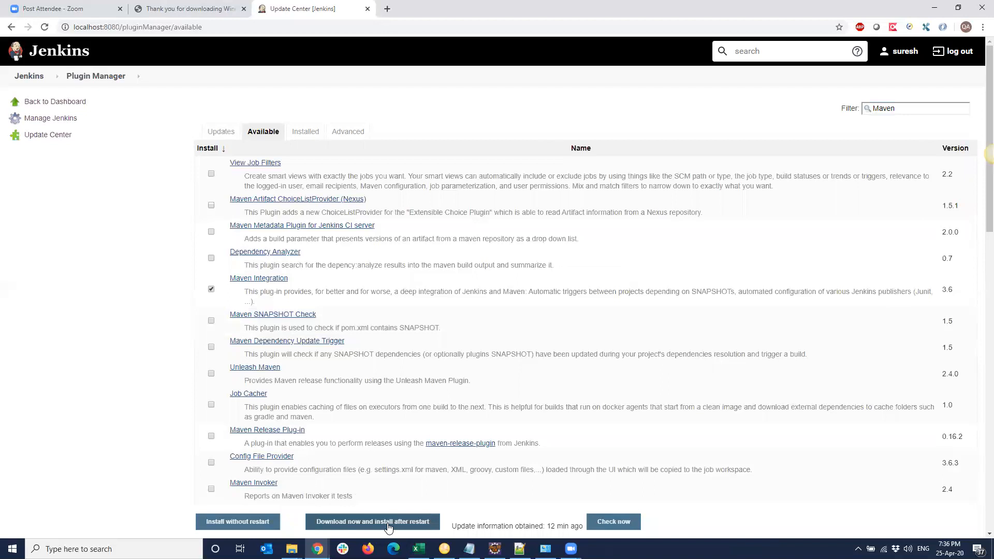
- Install Maven Integration without restart, sign back in, and head back to the dashboard
click(237, 523)
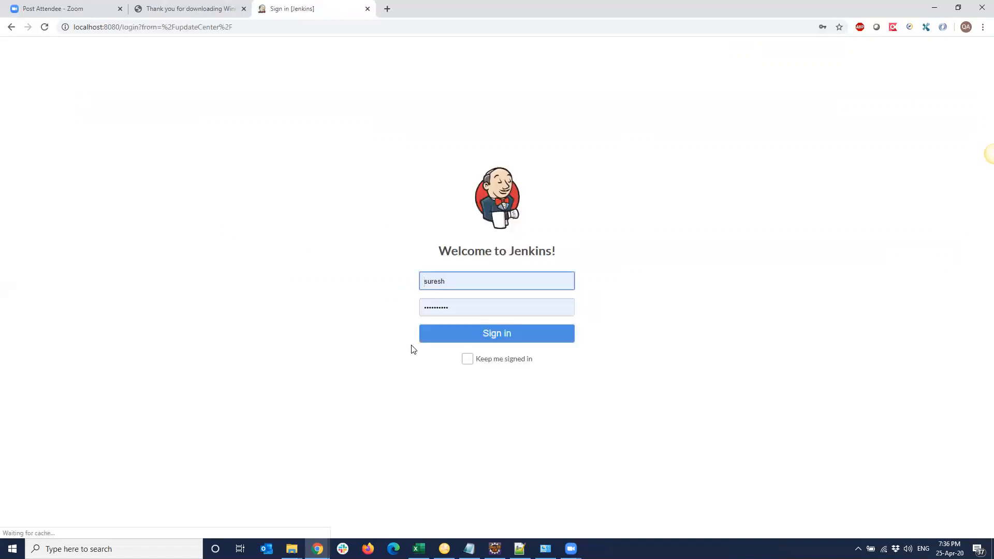
click(500, 334)
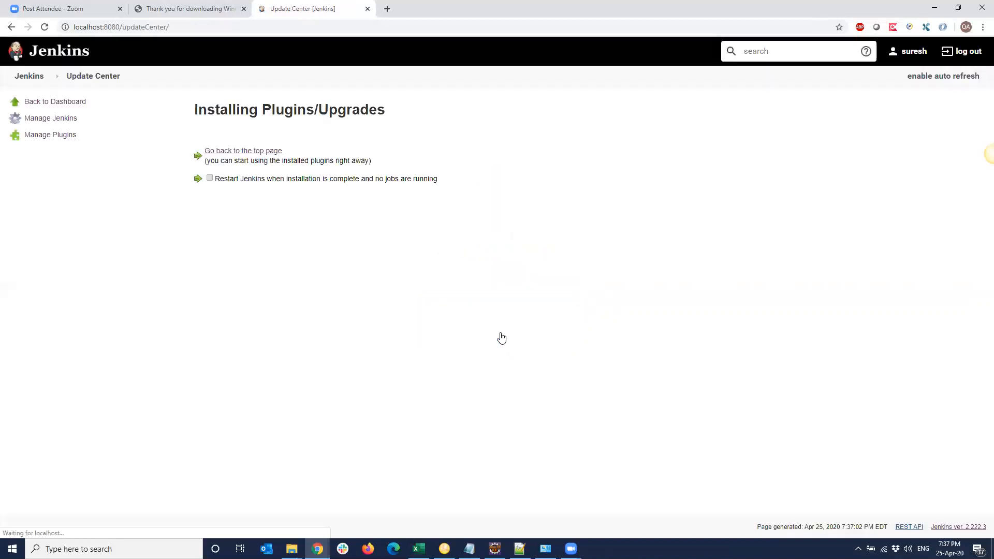
click(37, 81)
click(27, 78)
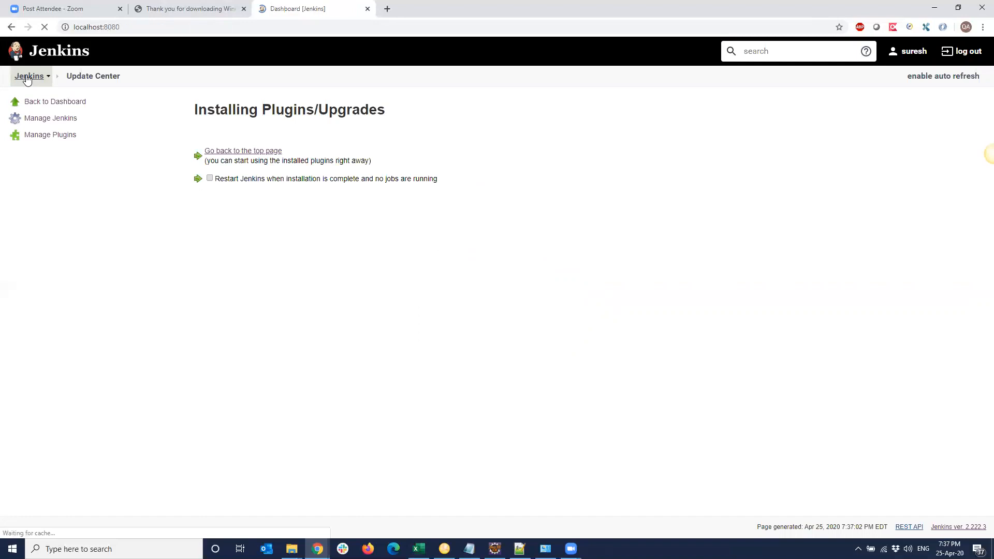
- Create a new Maven project item named TestJob
click(40, 103)
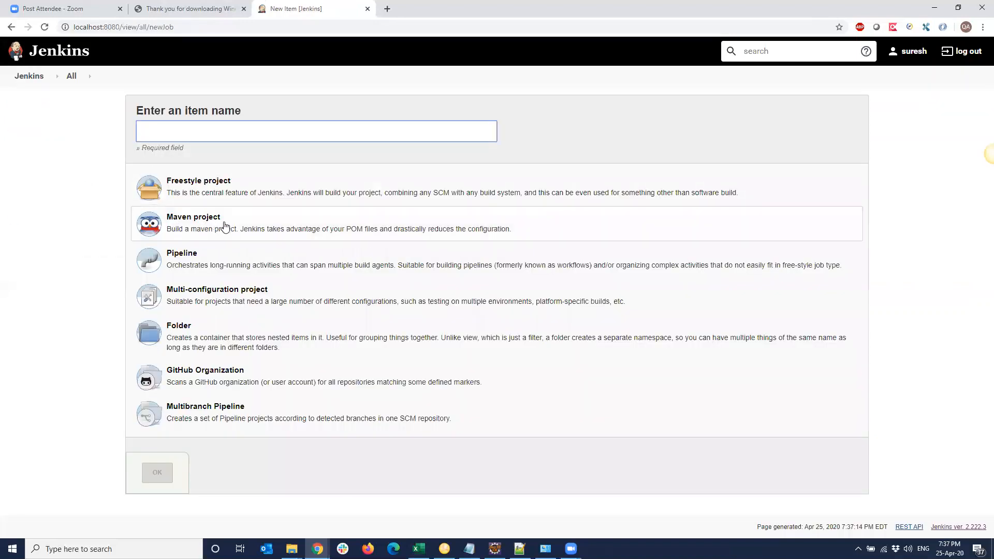
click(184, 131)
text(T)
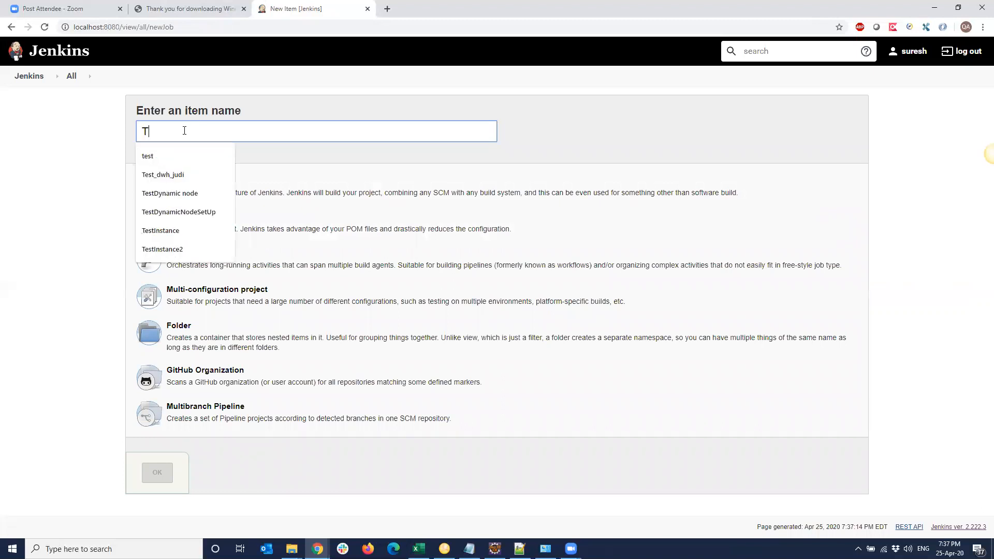
text(estjob)
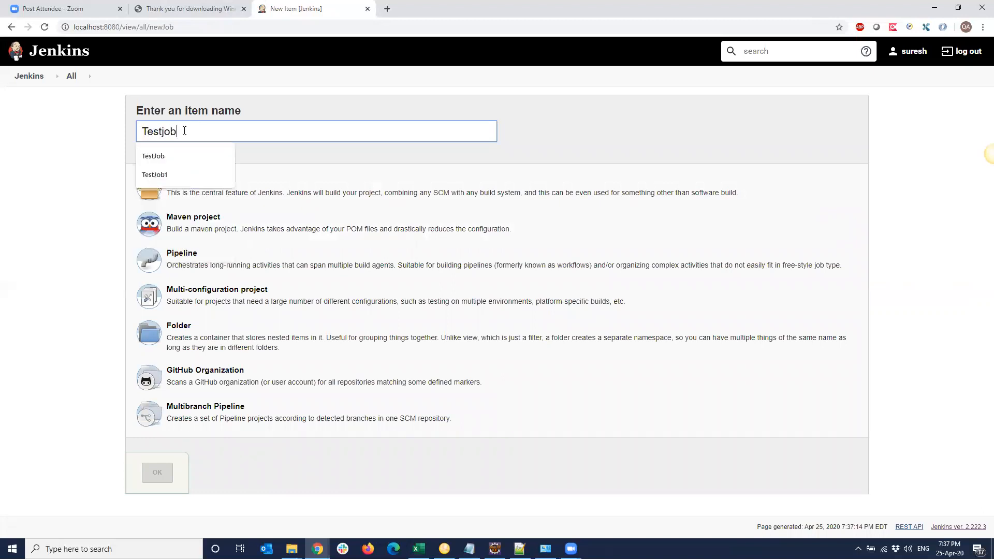
click(177, 155)
click(201, 226)
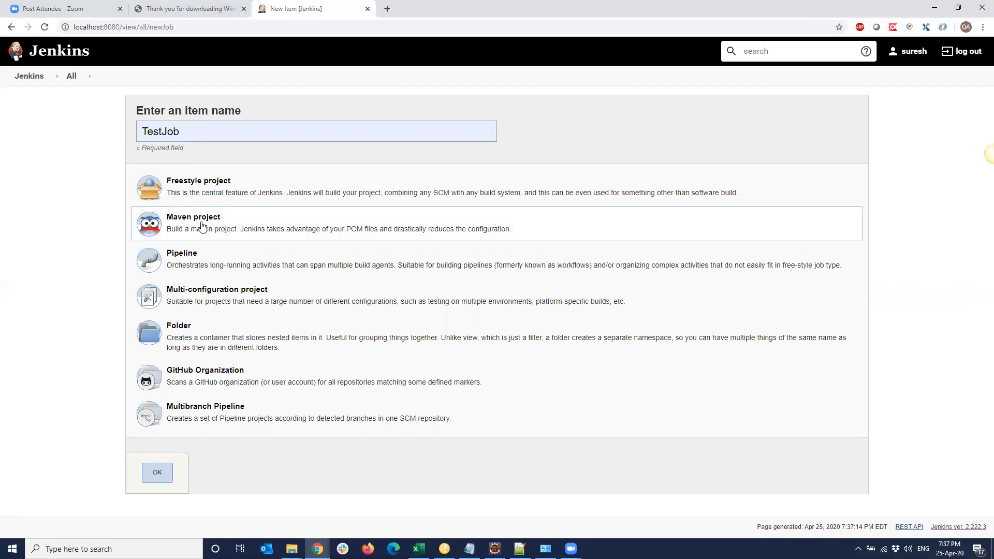
click(157, 473)
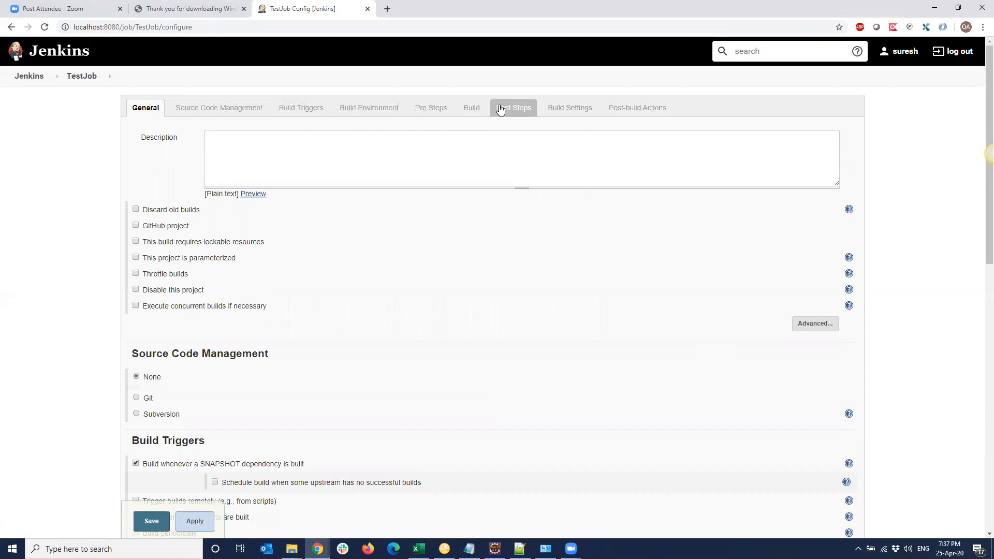
- Describe TestJob as 'This job is created to run automation suite' and review settings through Pre Steps
click(273, 155)
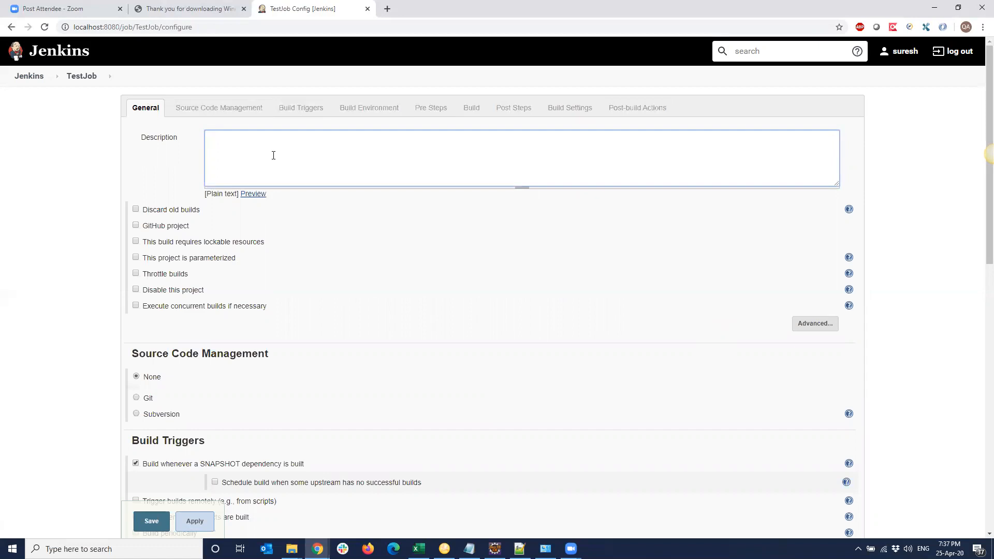
text(This job is created to run automation suite)
click(215, 107)
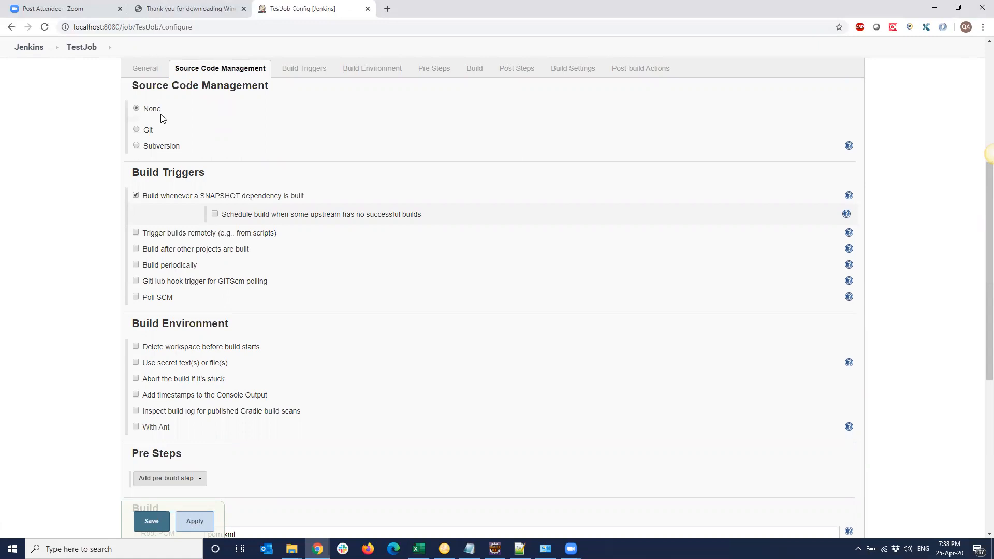
click(303, 73)
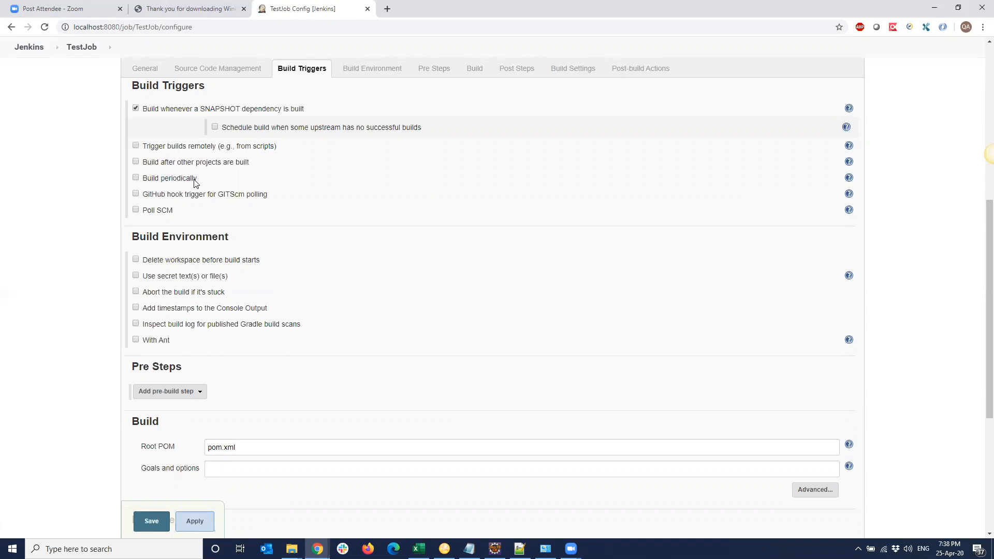
click(362, 72)
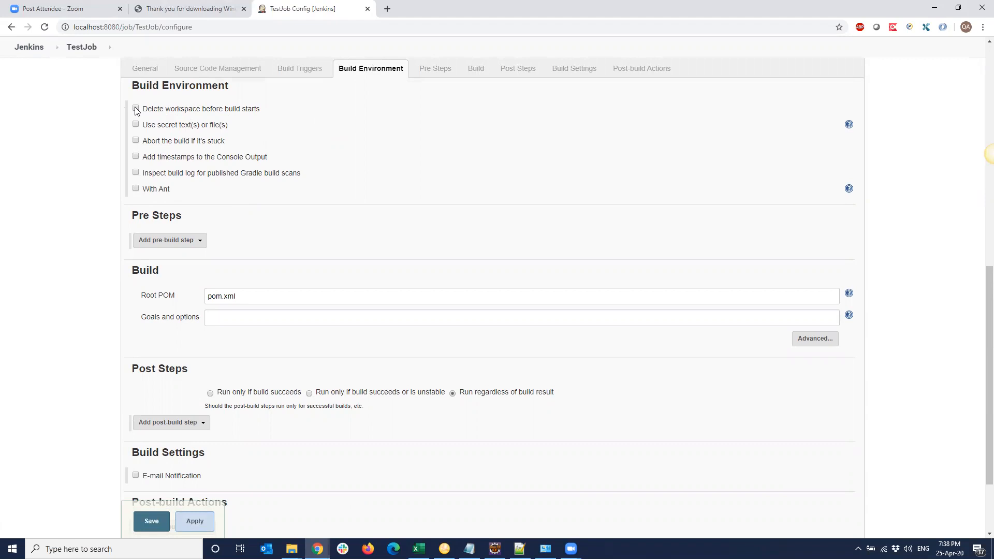
click(429, 71)
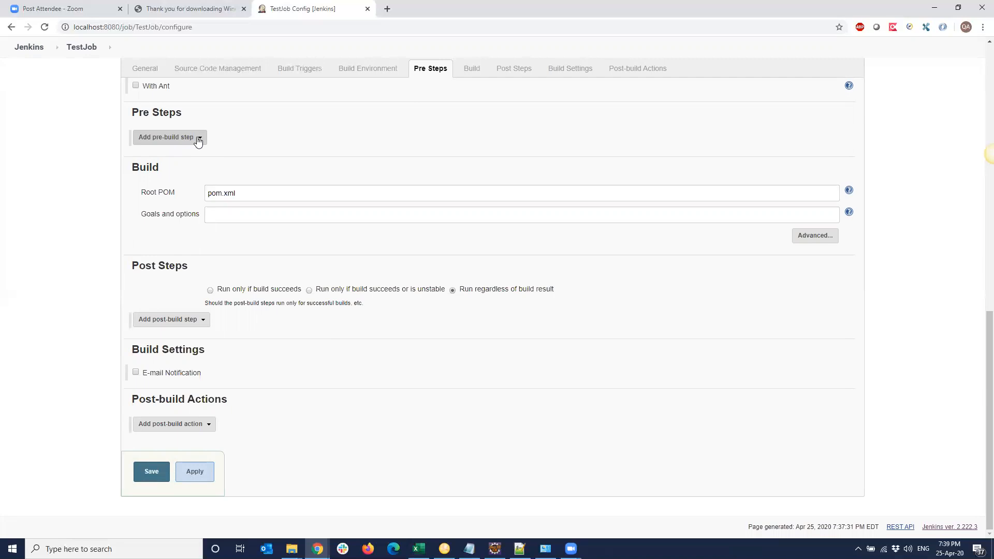
- Check the pre-build step options and select the Root POM field, then switch to Eclipse to locate pom.xml
click(198, 140)
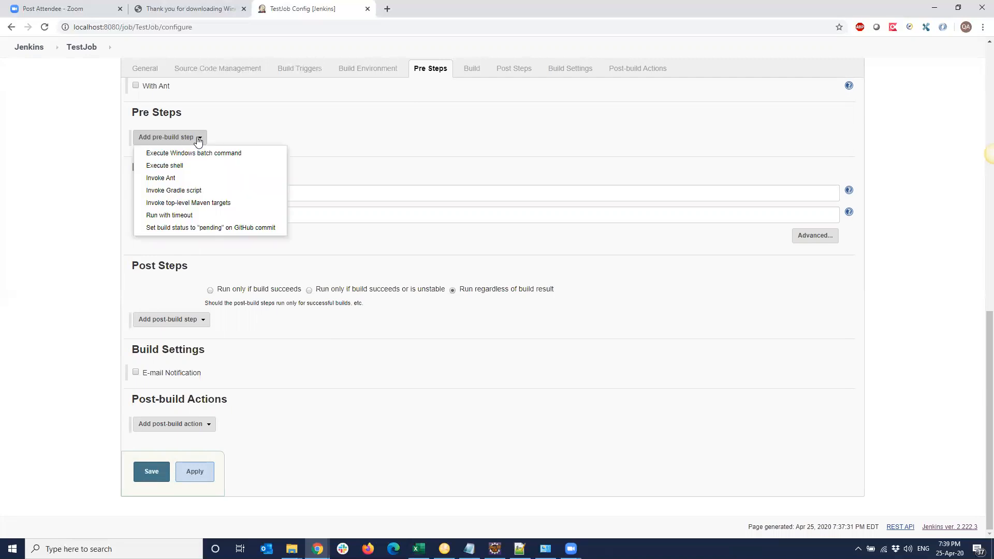
click(332, 126)
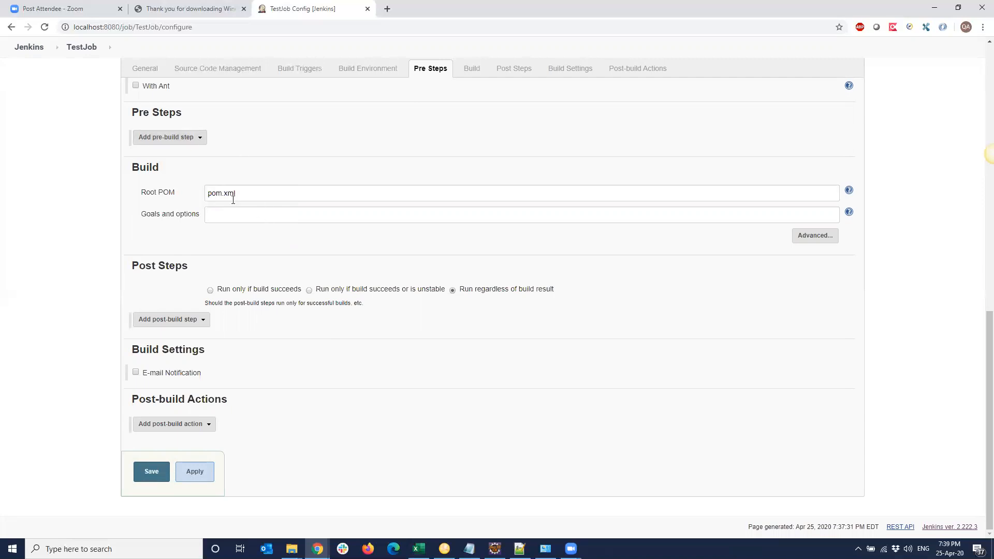
drag(141, 192, 200, 214)
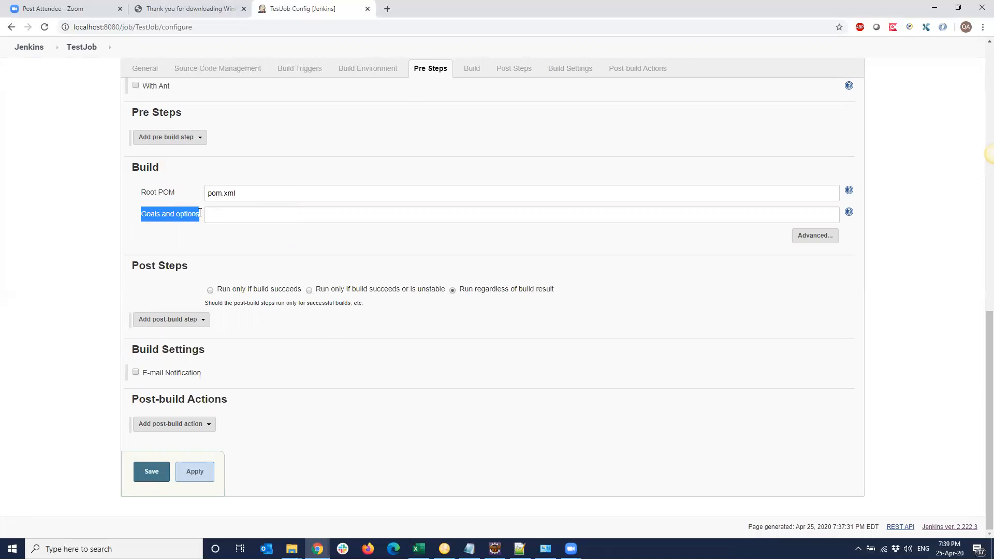
click(252, 193)
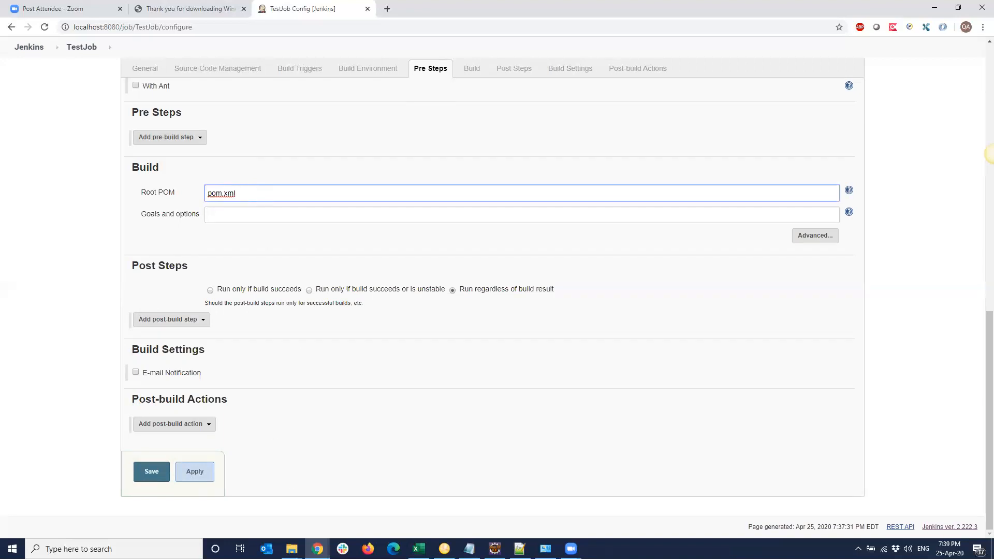
click(495, 548)
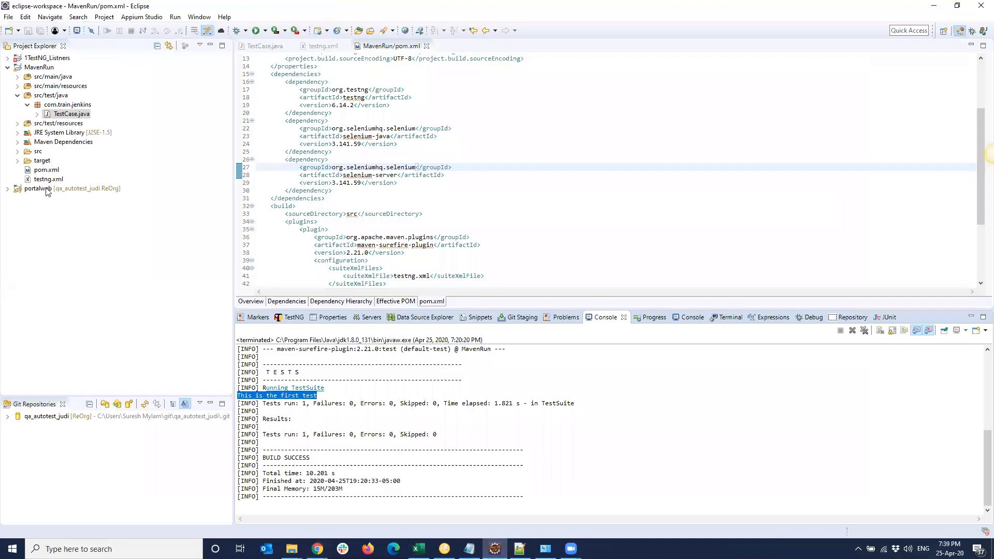
right_click(44, 171)
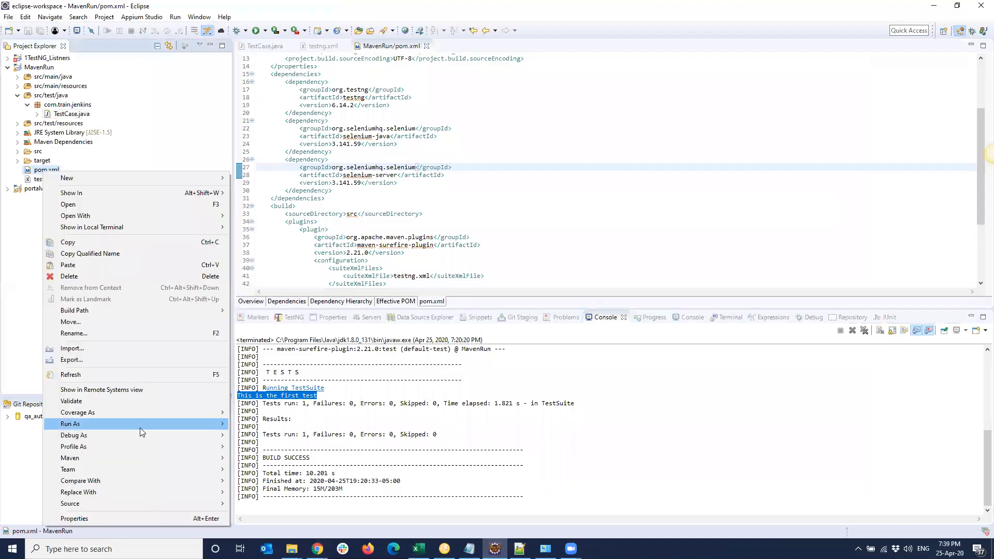
click(119, 518)
drag(436, 144, 614, 144)
key(ctrl+c)
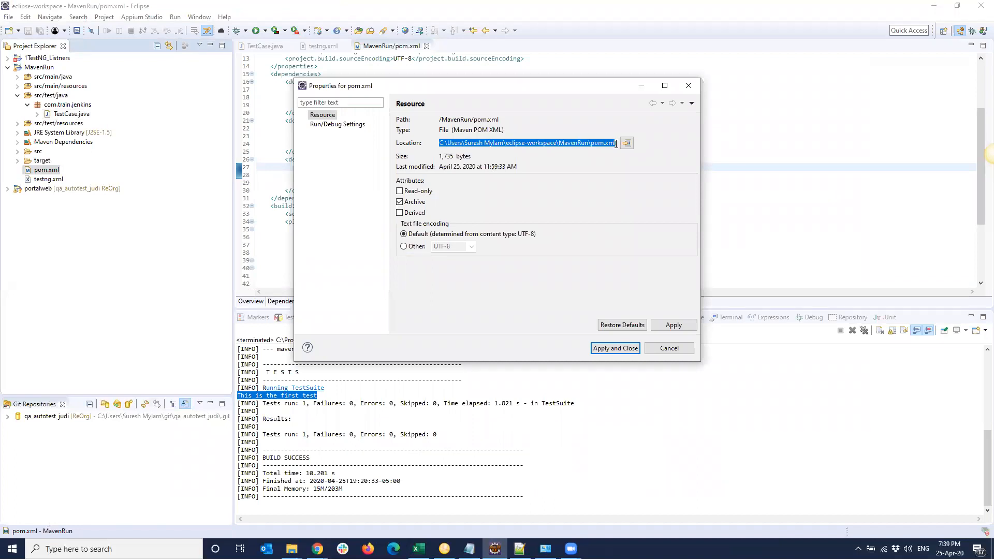
- Replace TestJob's Root POM with the copied full path of MavenRun's pom.xml
click(689, 85)
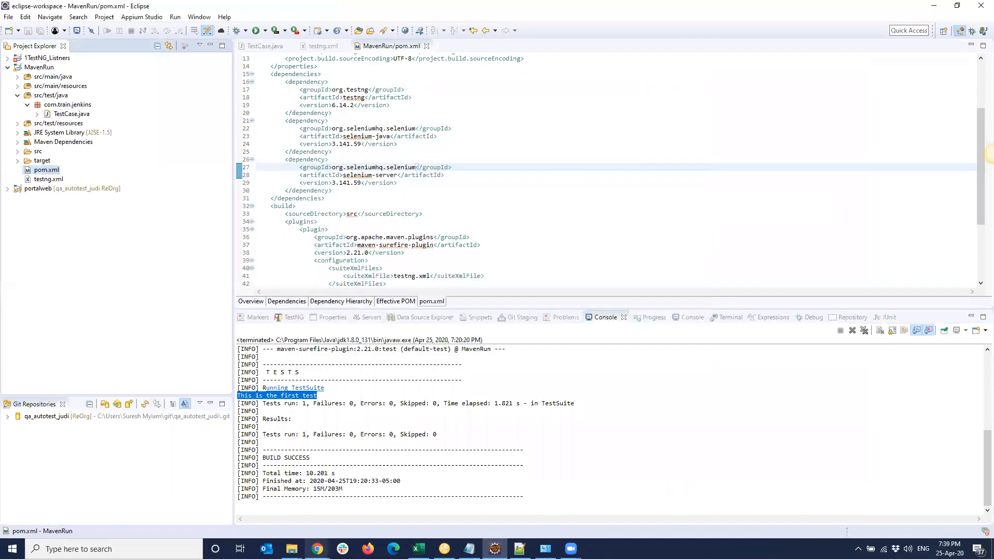
mouse_move(318, 549)
click(254, 520)
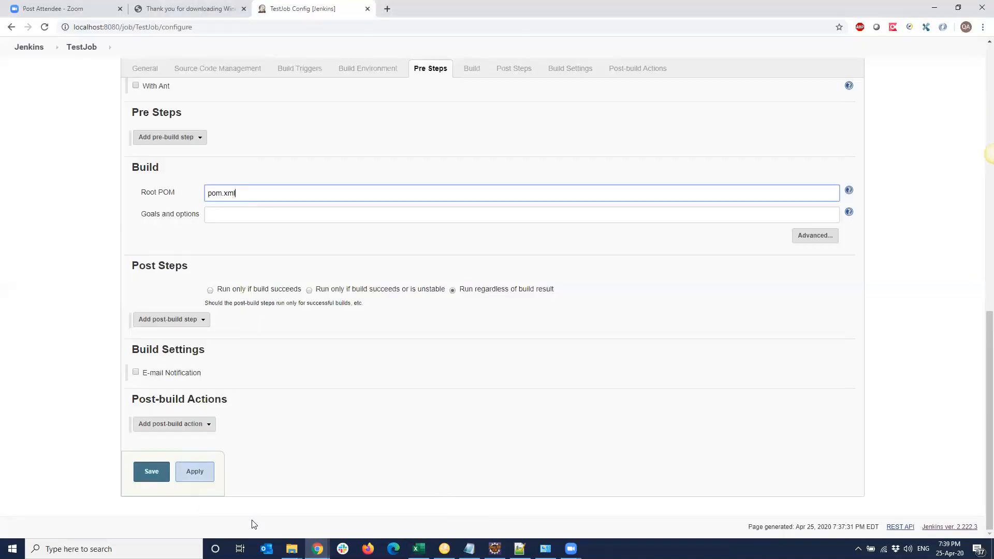
key(ctrl+a)
key(ctrl+v)
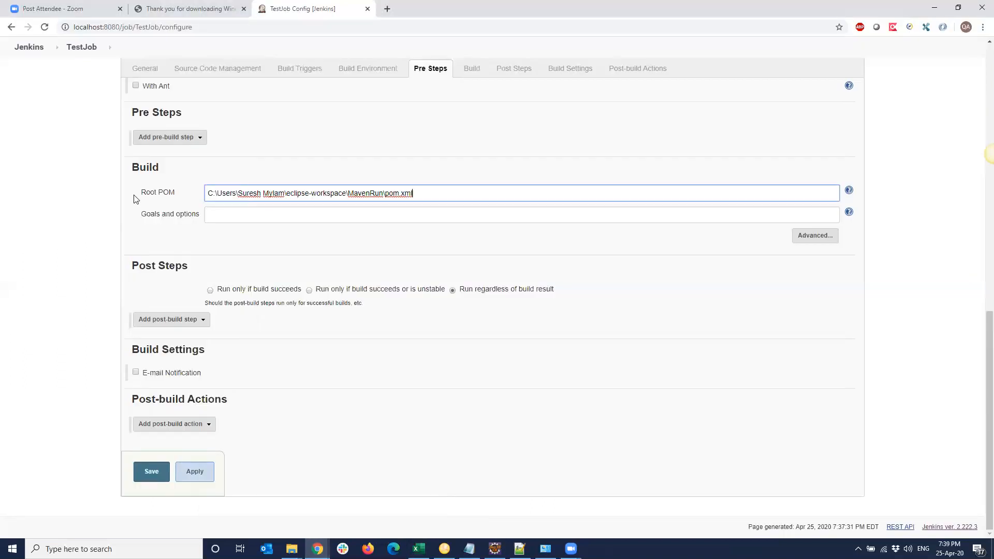
- Enter 'clean install' as the Maven goals and save the TestJob configuration
click(232, 216)
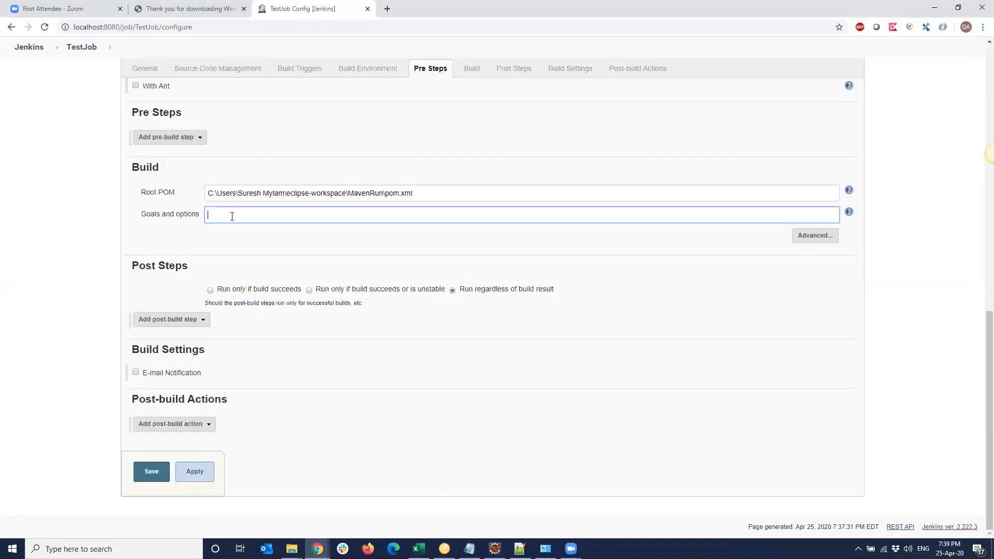
text(clean install)
click(152, 477)
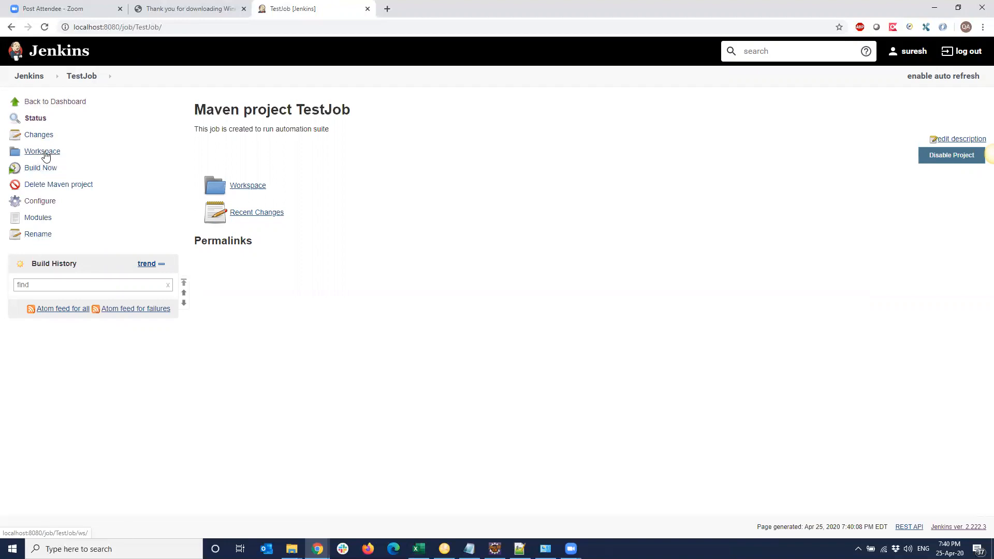
click(42, 203)
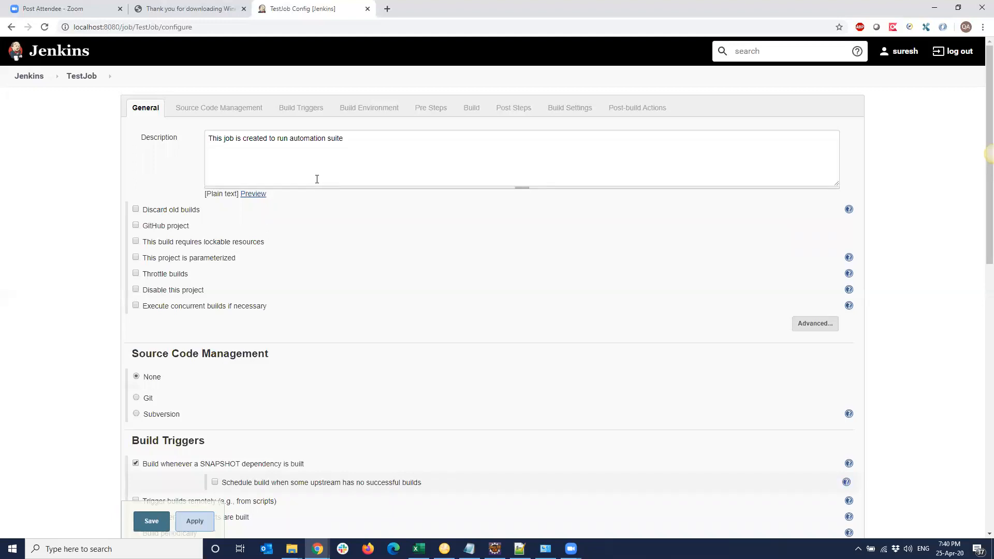
click(79, 76)
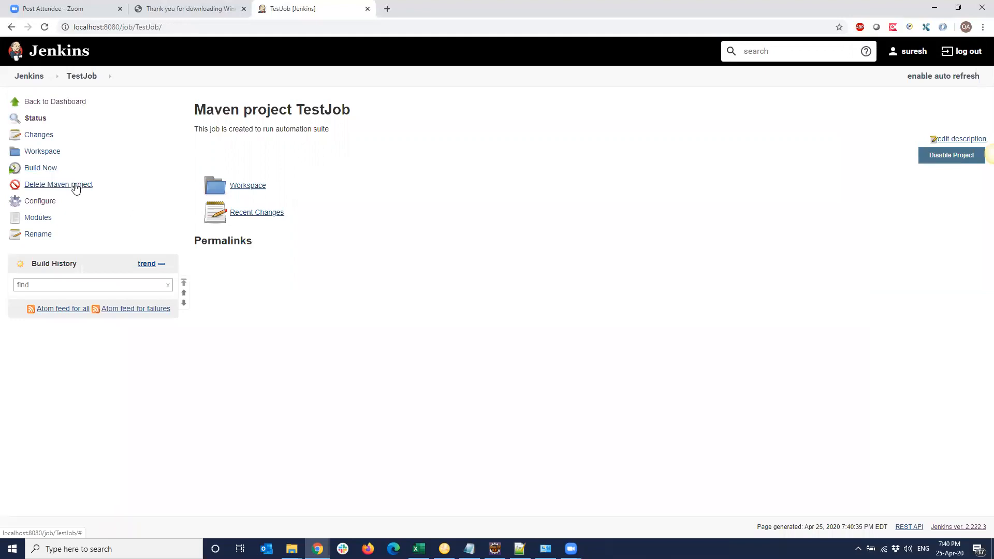
- Run Build Now on TestJob and view build #1's Console Output
click(36, 169)
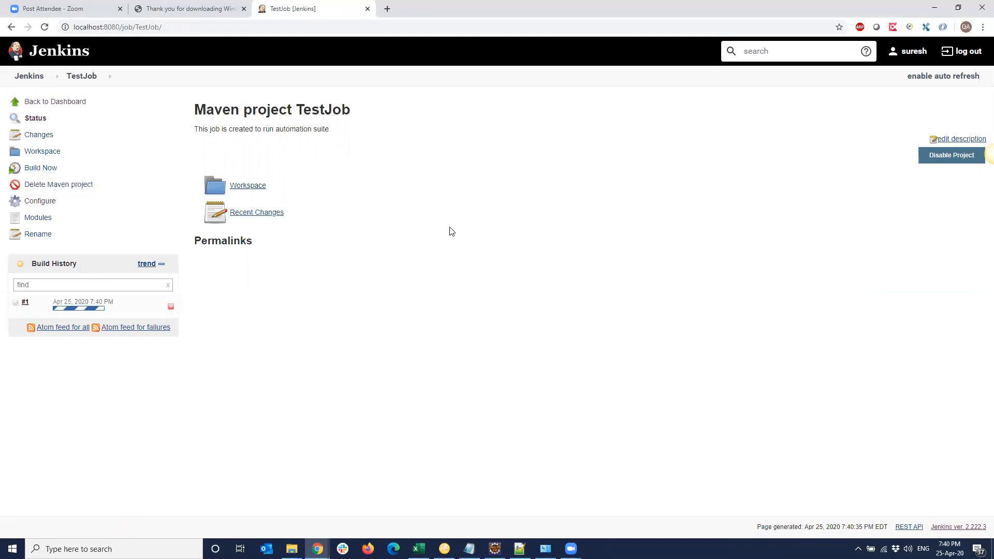
click(78, 303)
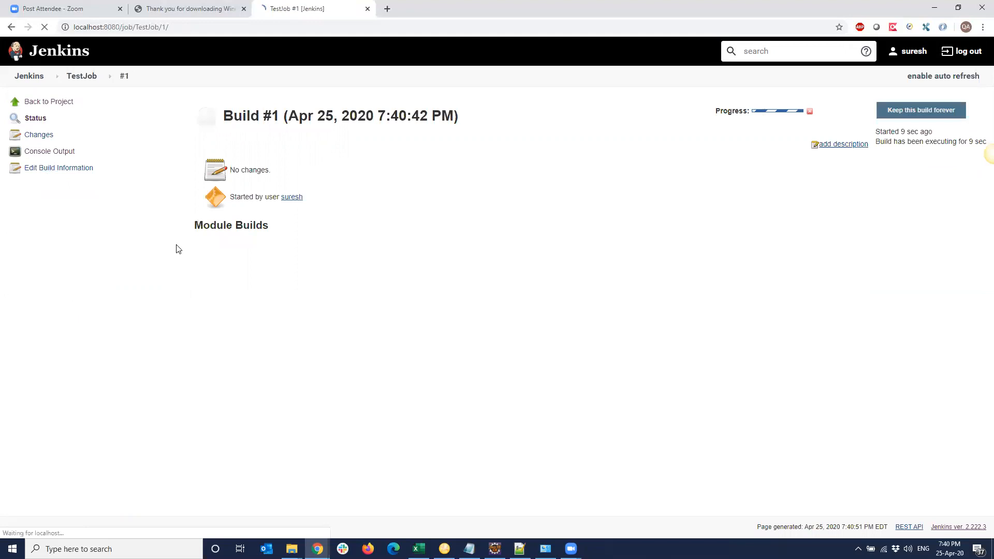
click(44, 151)
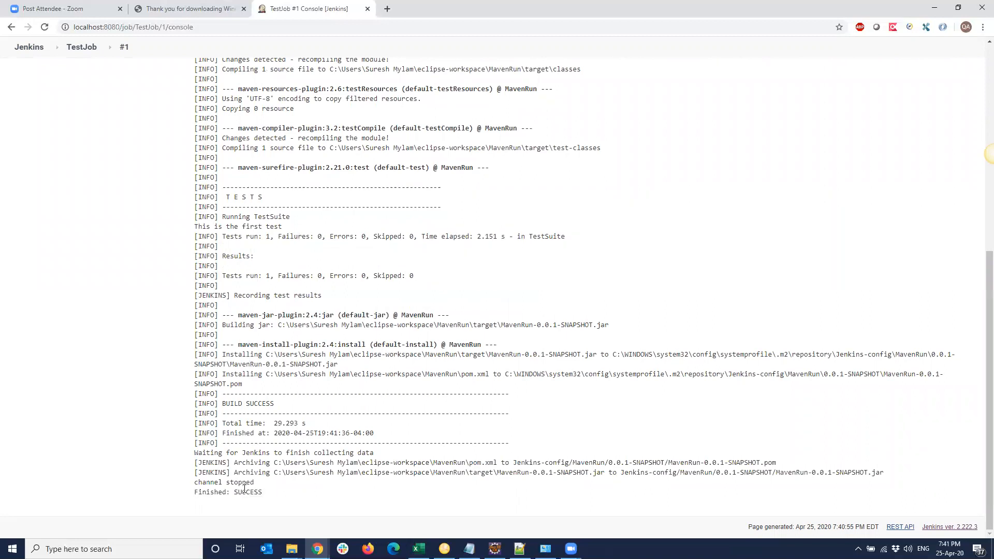
- Highlight BUILD SUCCESS, Finished: SUCCESS and the Tests run: 1 results block in build #1's console
drag(230, 403, 293, 404)
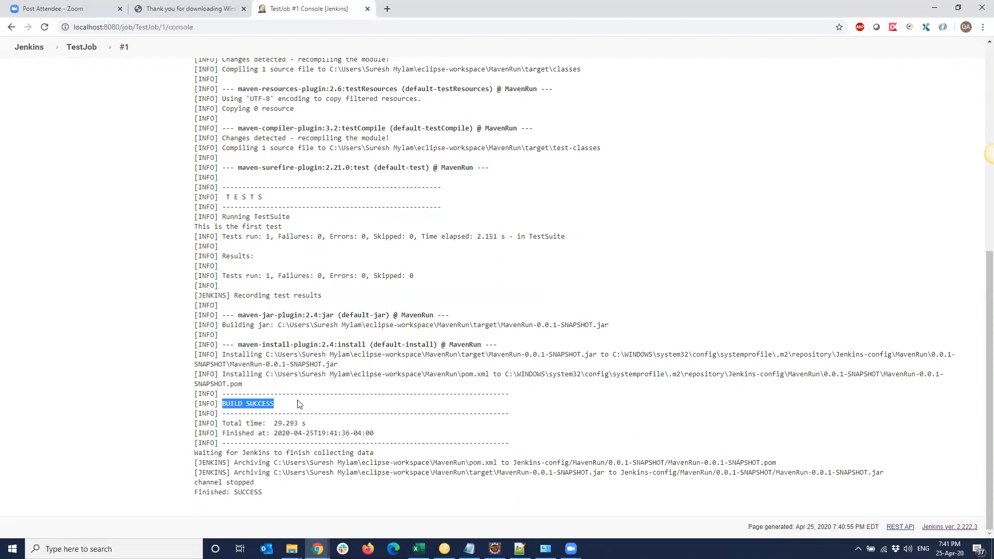
drag(263, 491, 194, 491)
drag(196, 226, 288, 230)
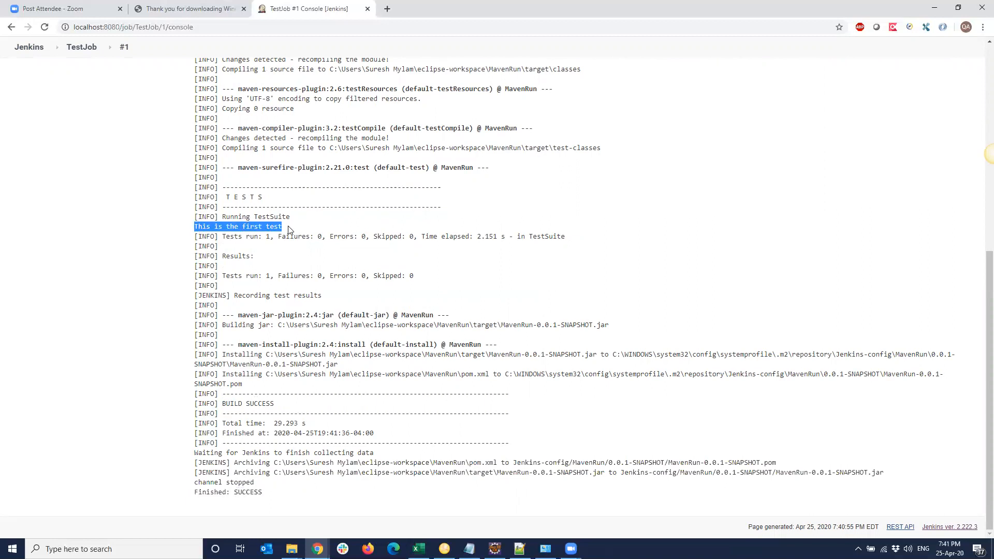
drag(267, 275, 424, 278)
drag(195, 198, 413, 293)
- Bring Eclipse forward and clear the selection in its MavenRun console output
click(494, 548)
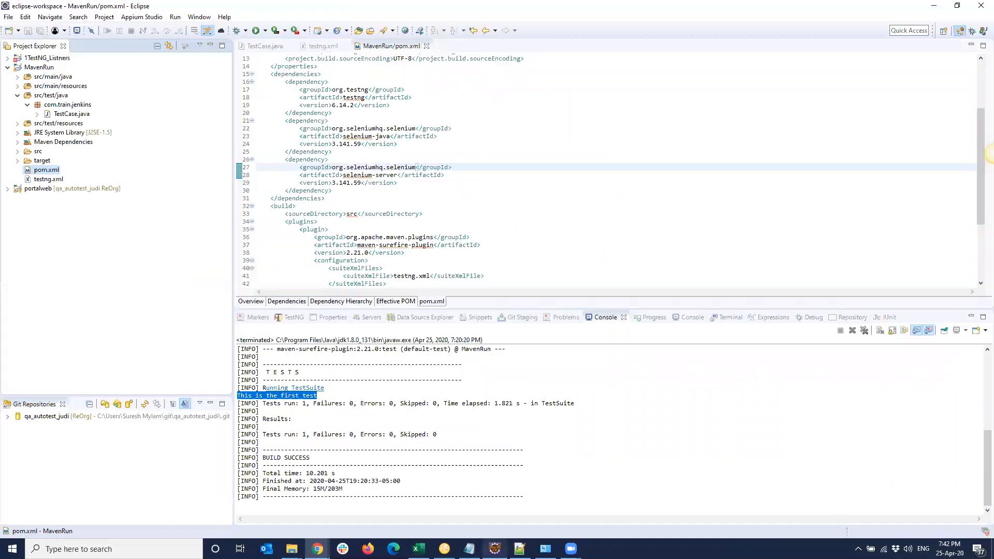
click(563, 451)
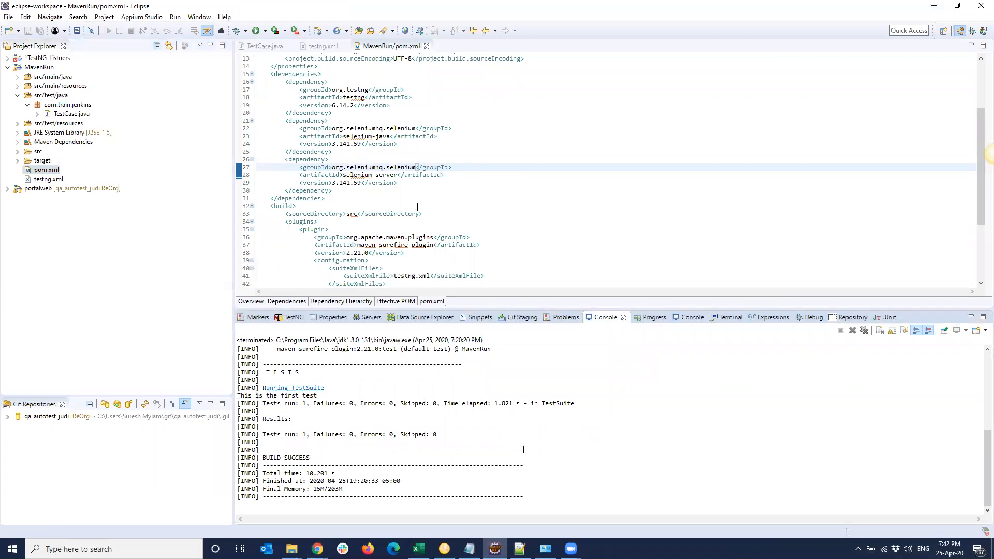
scroll(533, 445, up, 1)
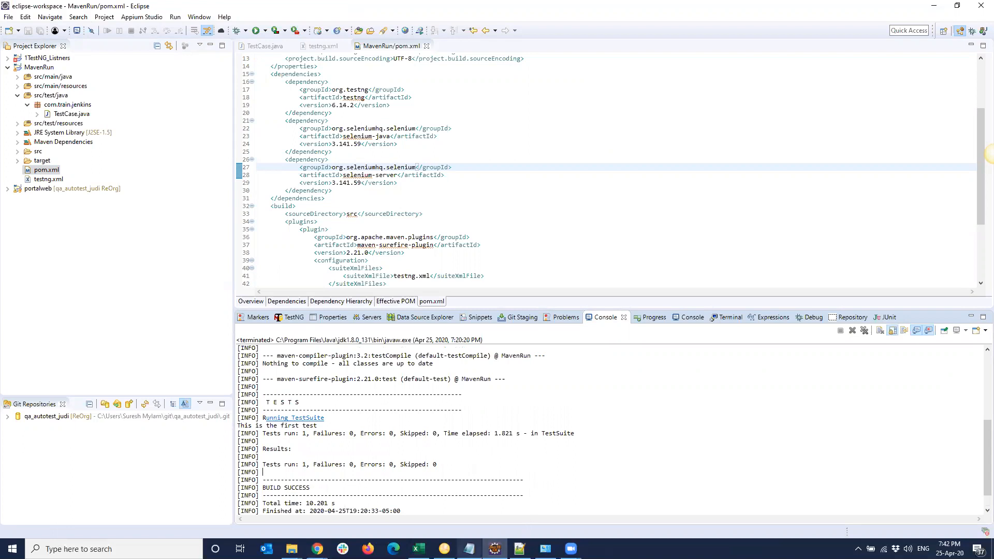
- Review the schedule step in the notes, then return to Jenkins's TestJob build #1 console
click(469, 549)
click(425, 227)
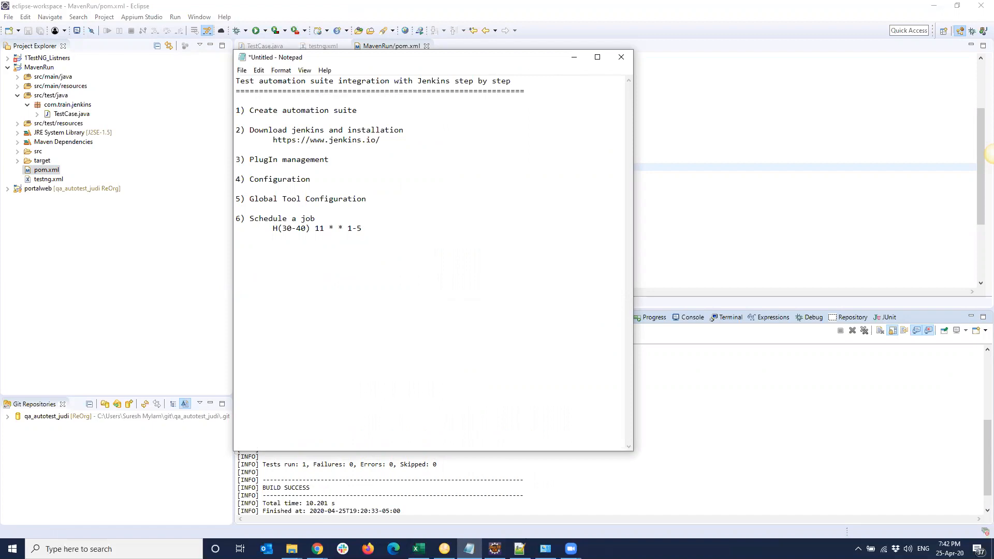
mouse_move(317, 547)
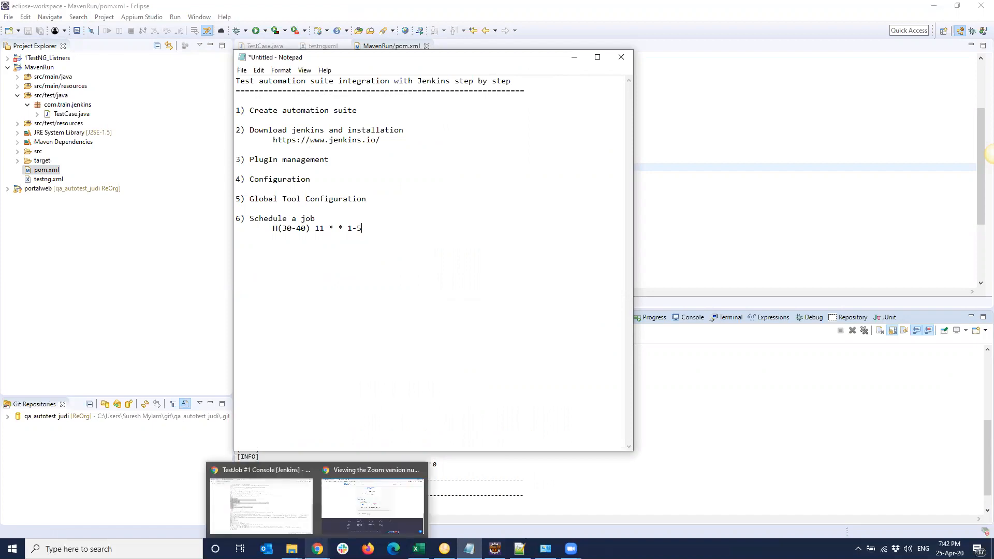
click(267, 506)
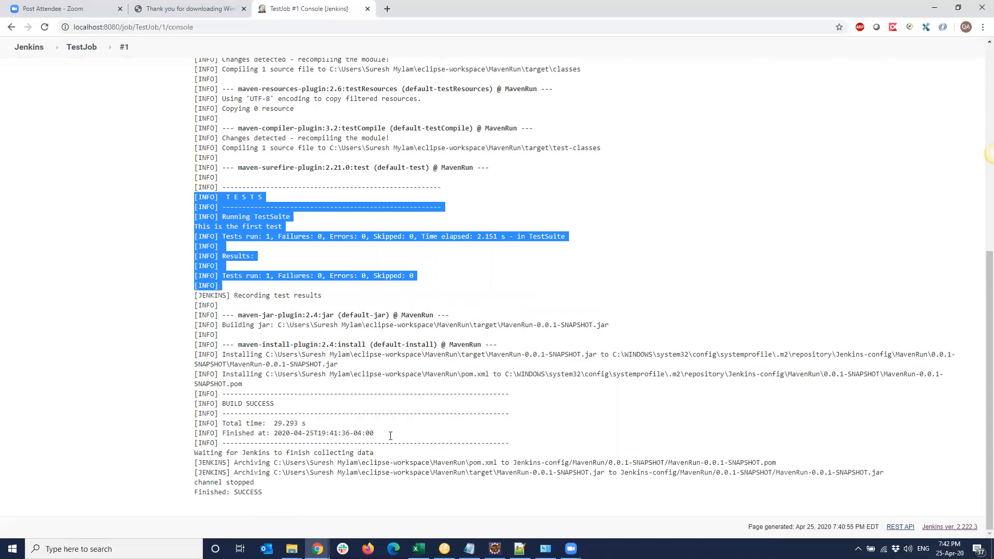
- Reopen TestJob's configuration and tick Build periodically under Build Triggers
click(534, 410)
scroll(528, 409, up, 10)
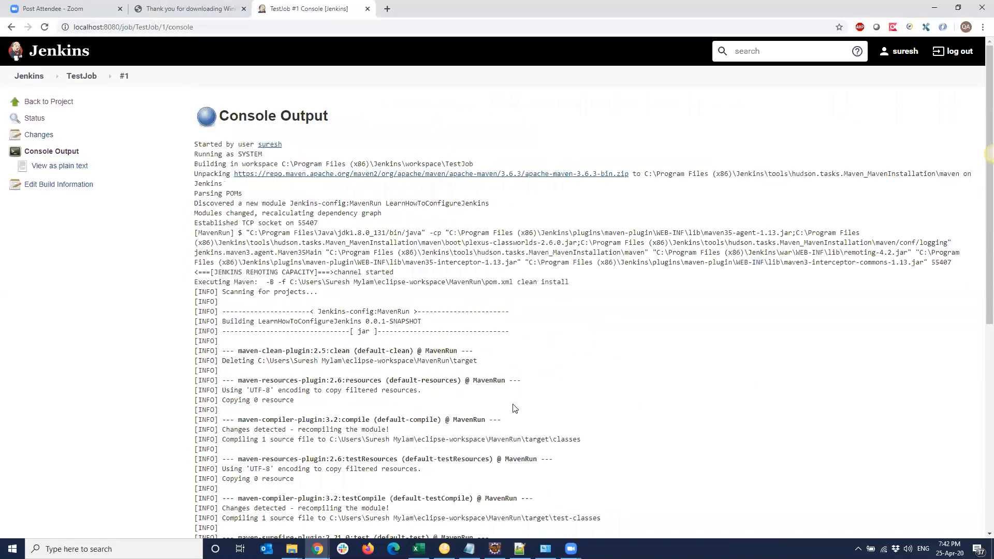
click(73, 78)
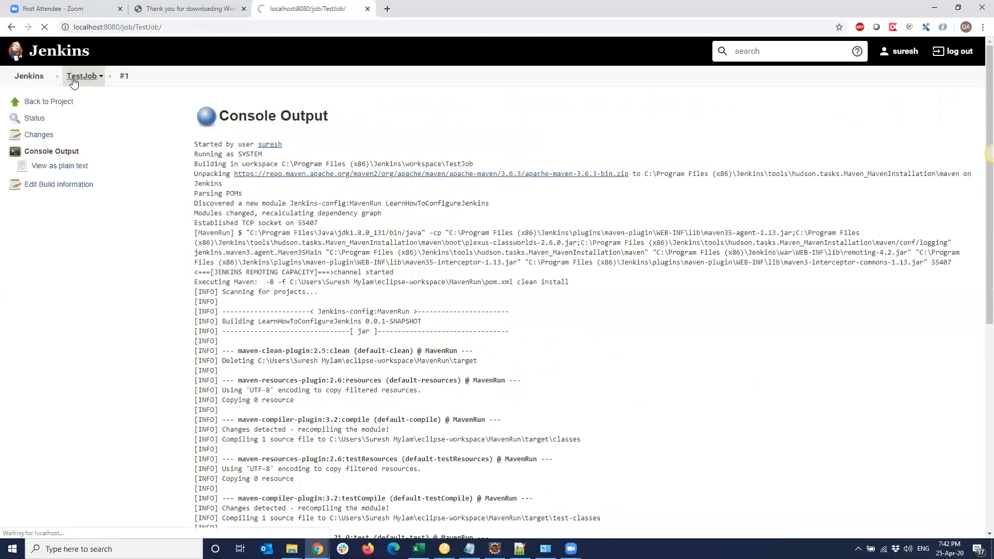
click(35, 202)
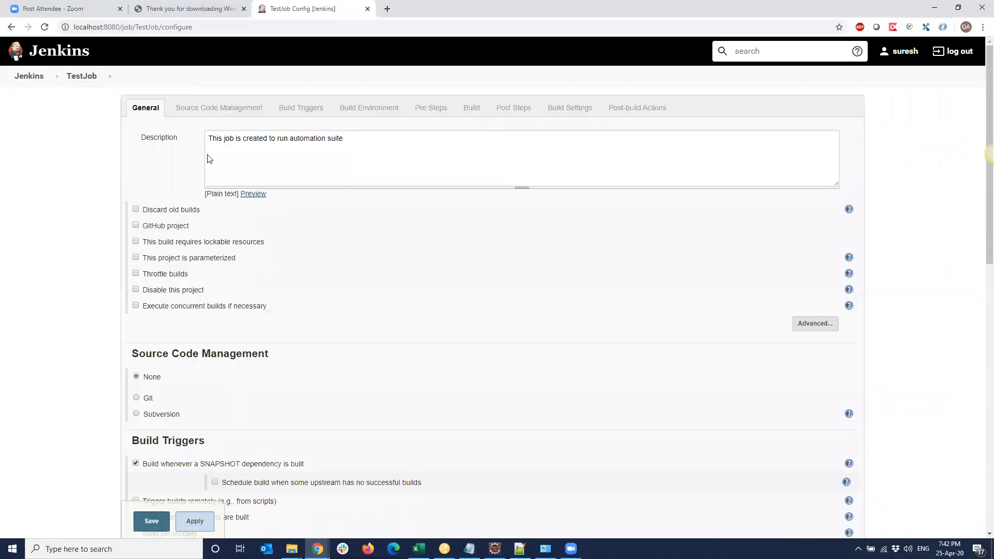
click(295, 108)
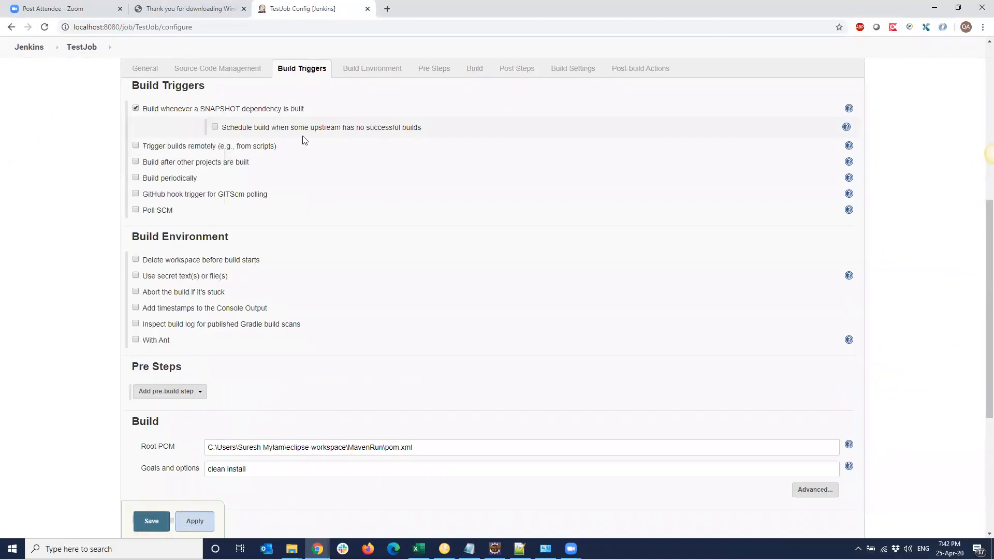
click(136, 178)
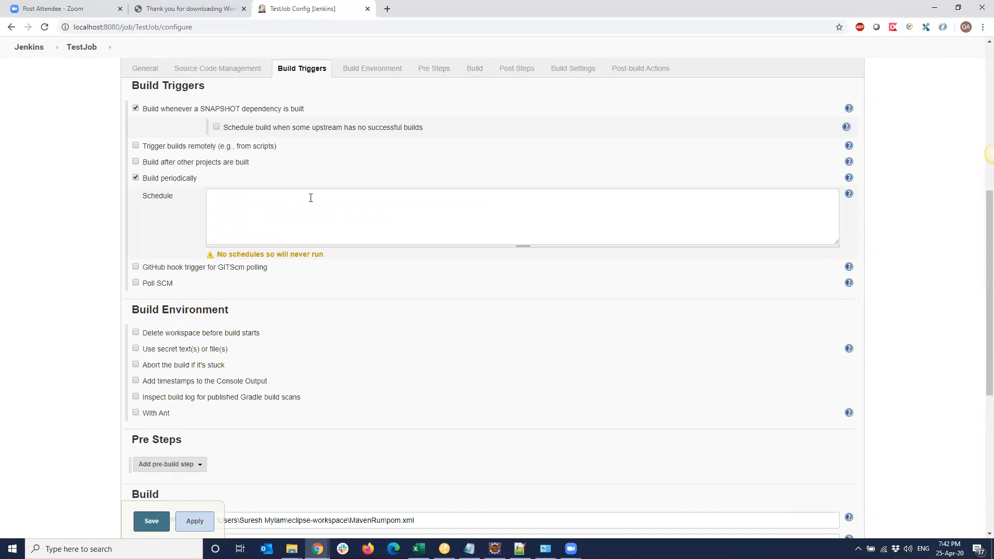
- Show the Schedule cron syntax help and review its five field descriptions, starting with MINUTE
click(299, 207)
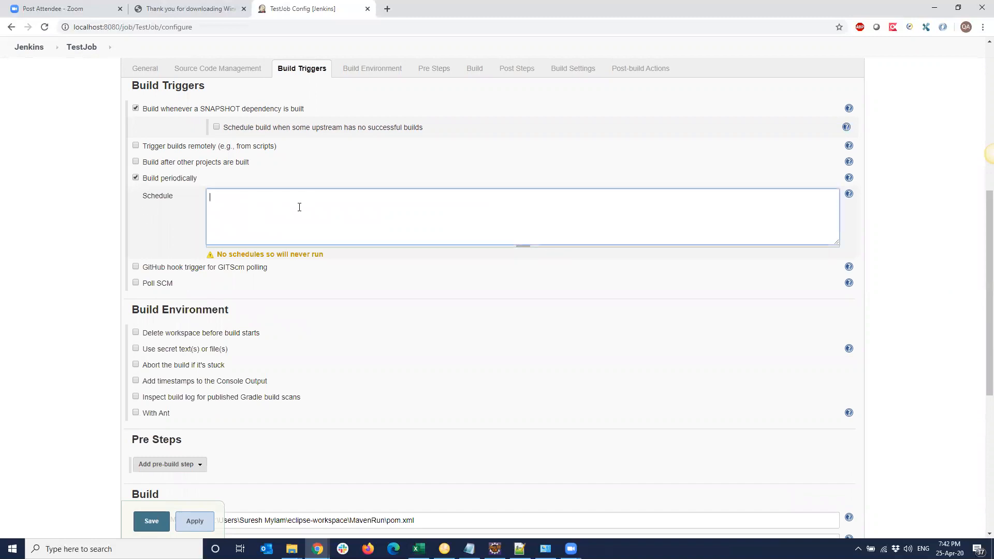
click(849, 194)
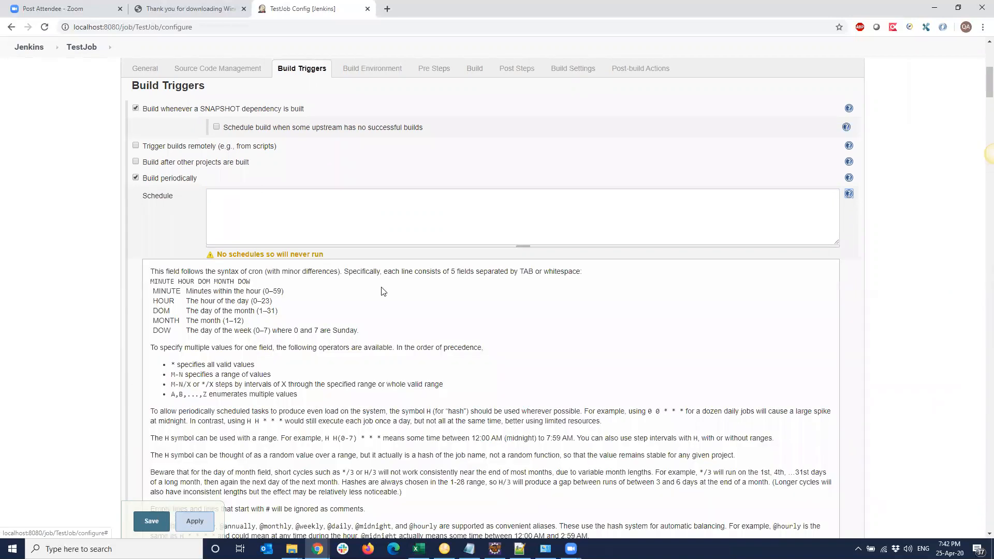
drag(152, 291, 161, 291)
drag(205, 320, 364, 331)
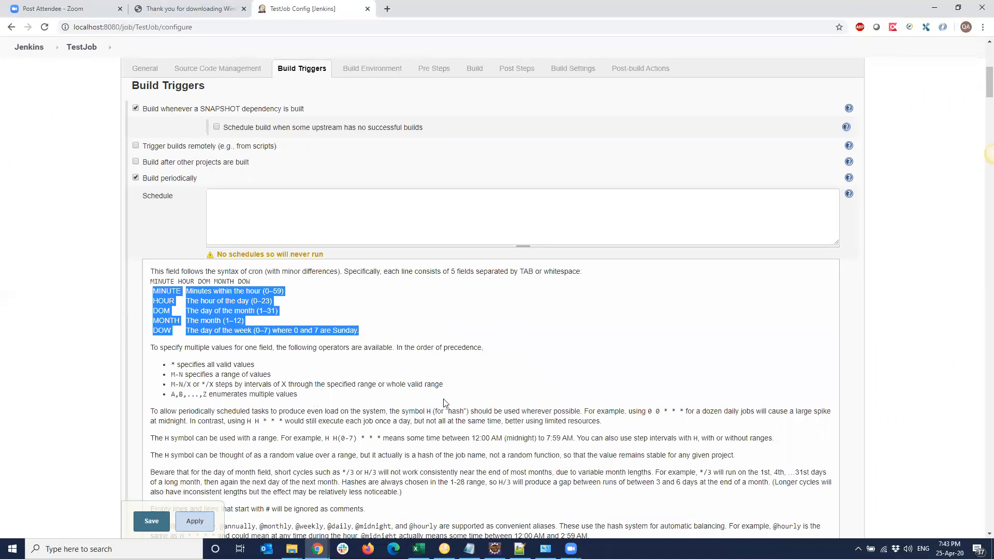
scroll(443, 401, down, 2)
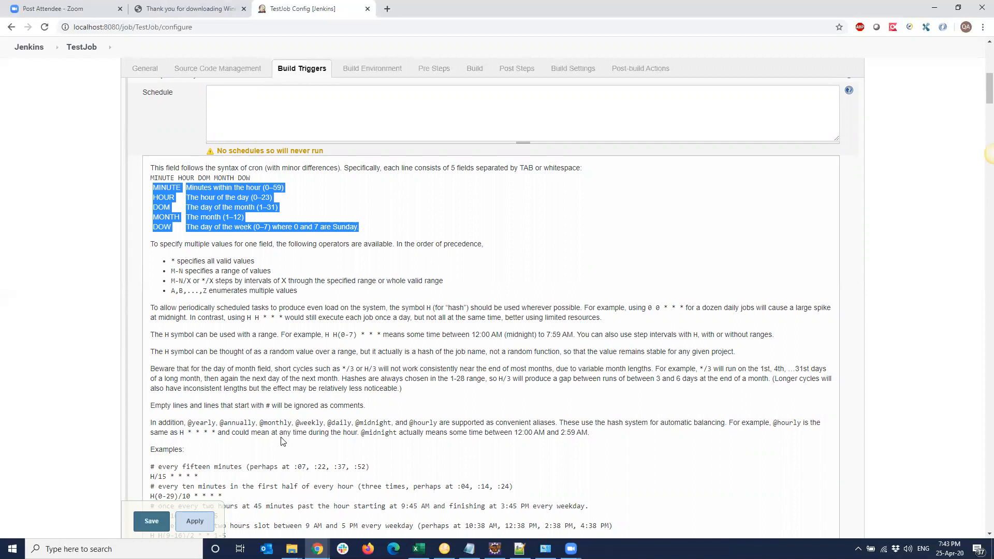
scroll(355, 433, down, 2)
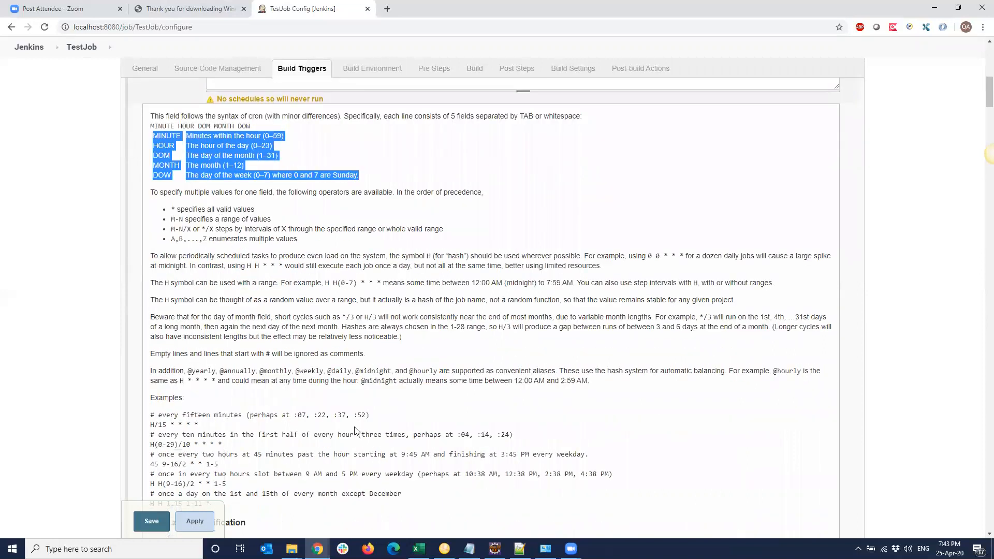
scroll(372, 407, up, 5)
click(219, 251)
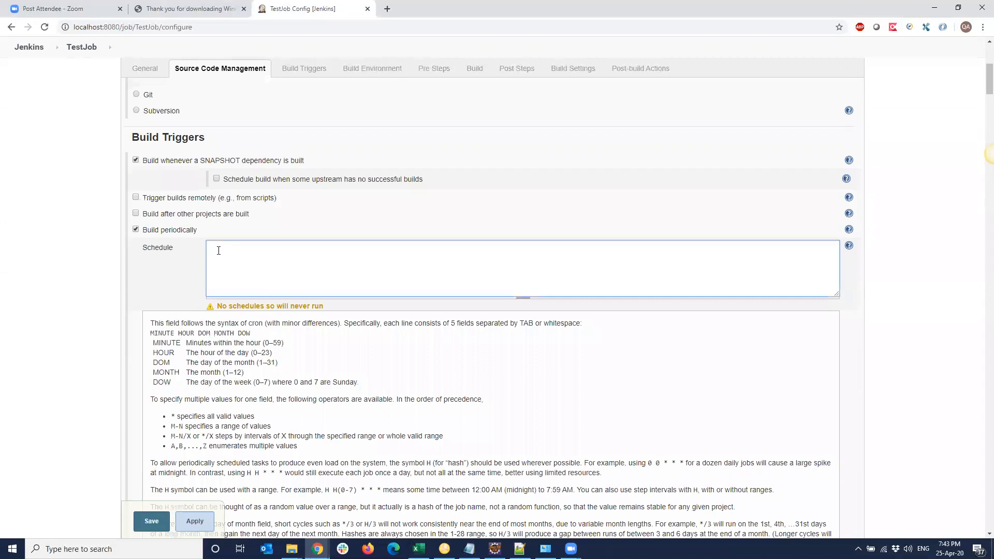
drag(154, 343, 293, 346)
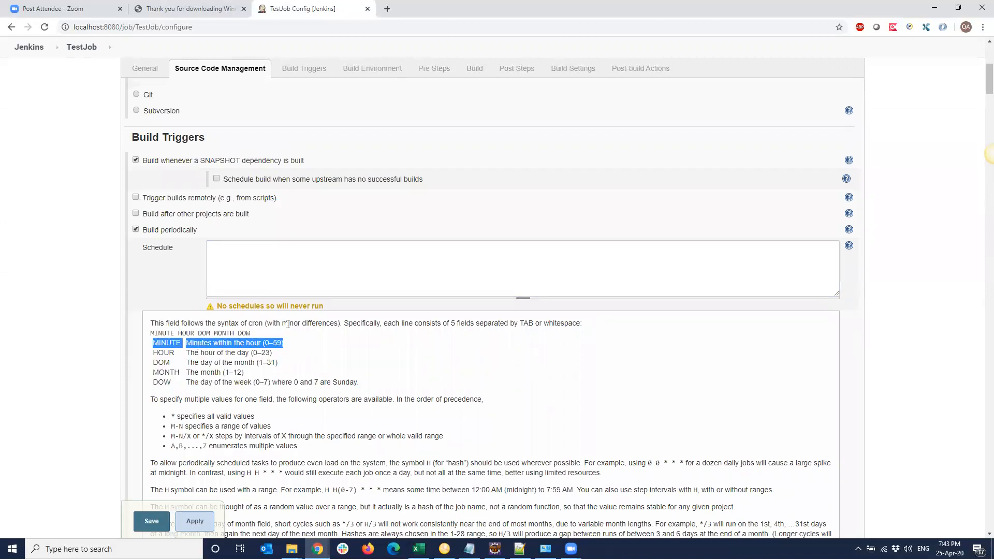
- Enter the cron expression H(10-20) 11 * * 0-7 in the Schedule field
click(218, 249)
text(H)
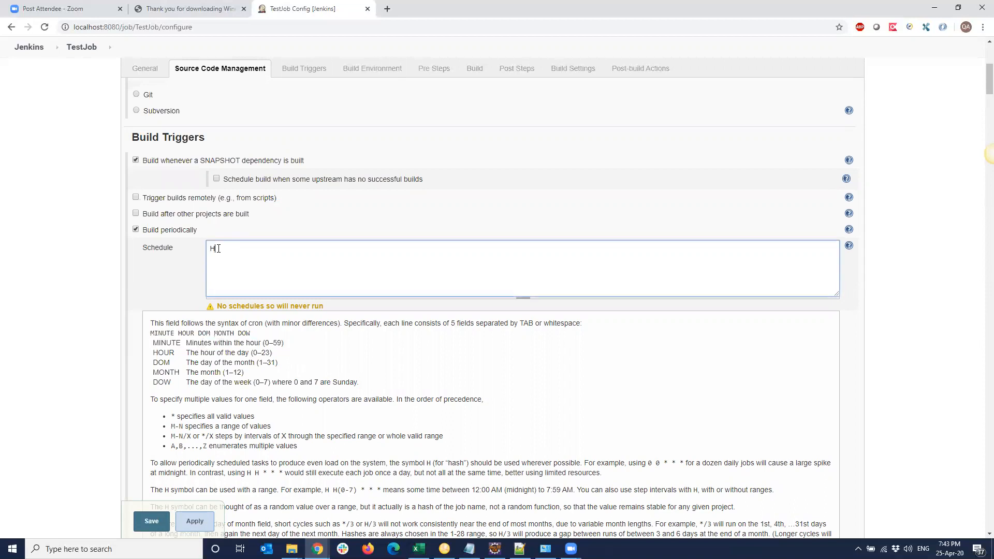
text((0-20)
text() 11 * *)
text(0-7)
- Leave the Schedule field so Jenkins validates it and shows the last and next run times
click(180, 273)
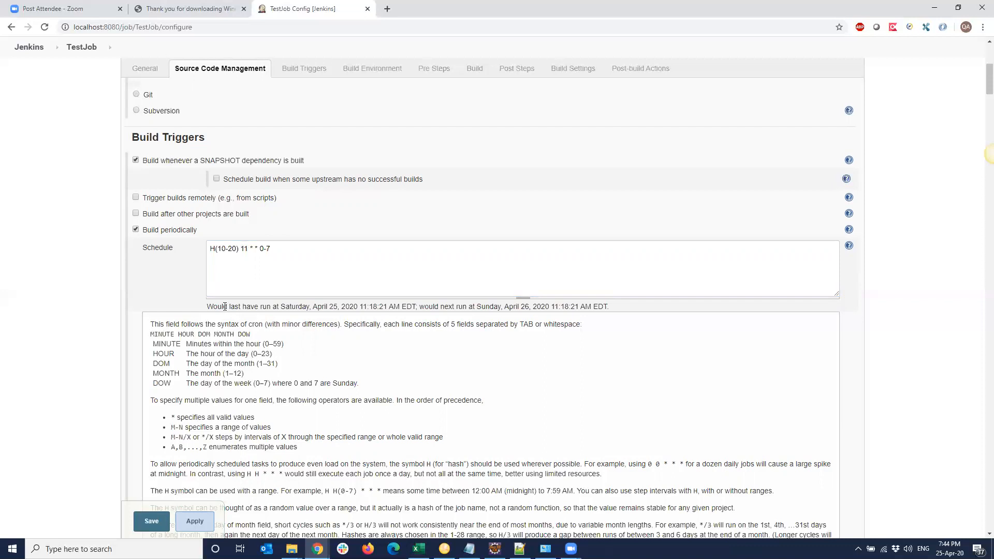
drag(207, 305, 620, 308)
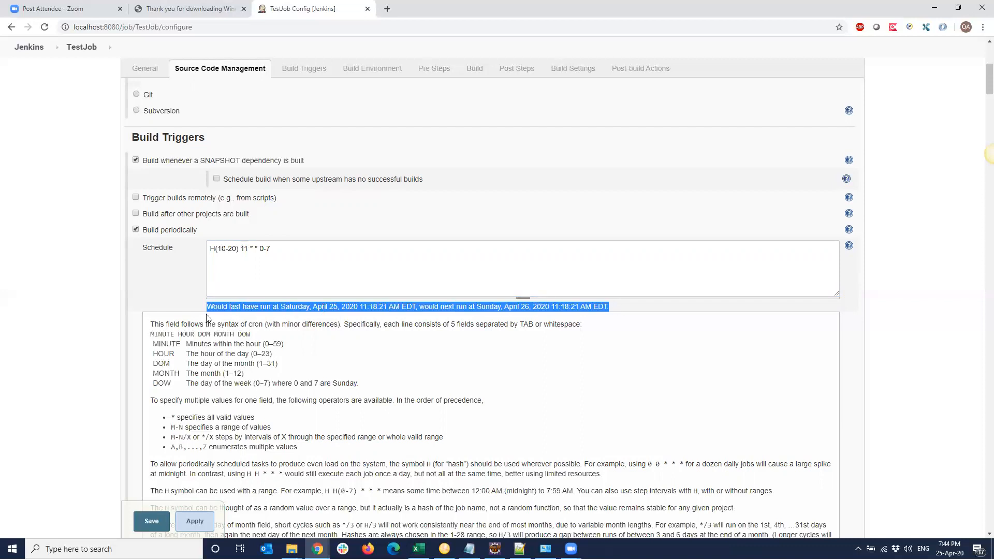
click(187, 292)
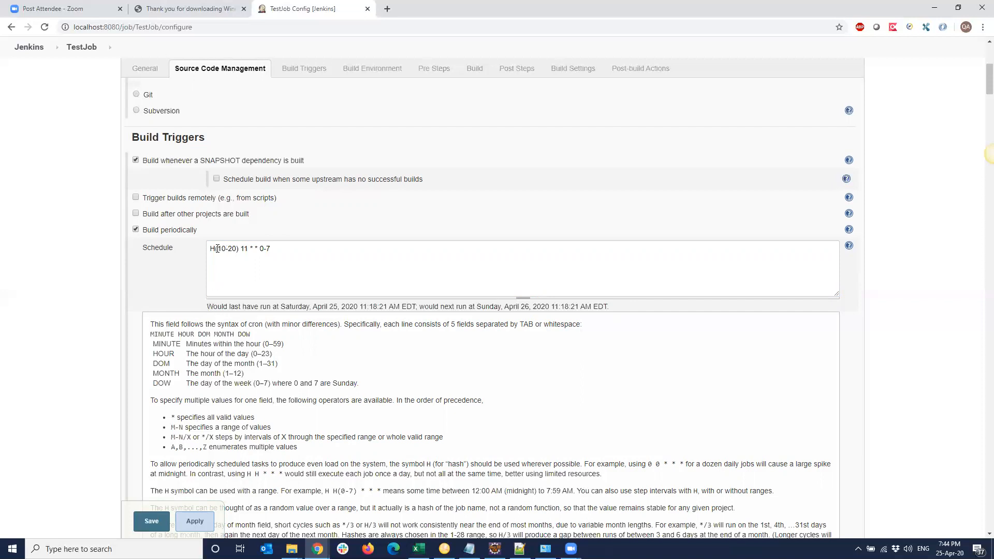
- Match the schedule's hour 11 and minute range H(10-20) against the 11:18 run time
drag(276, 250, 200, 254)
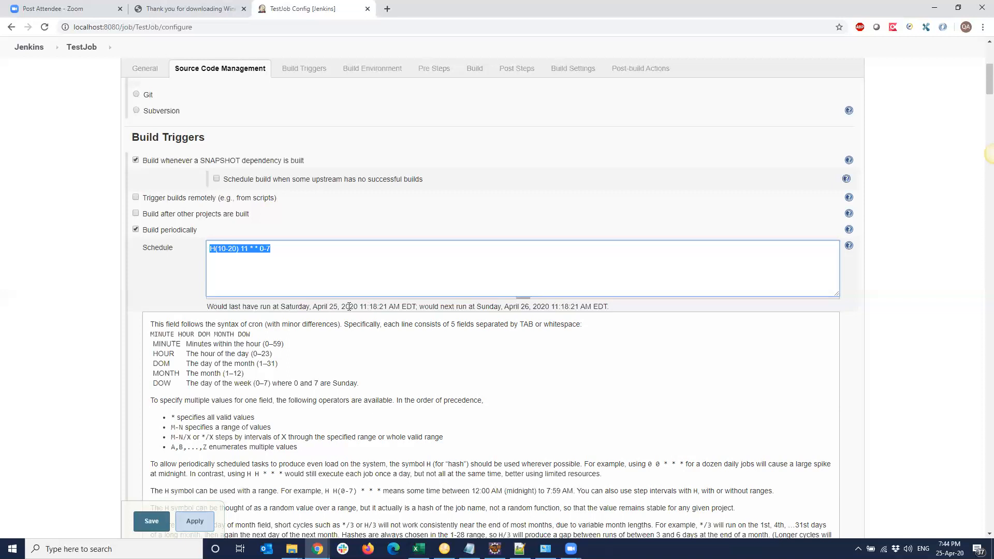
drag(360, 307, 368, 306)
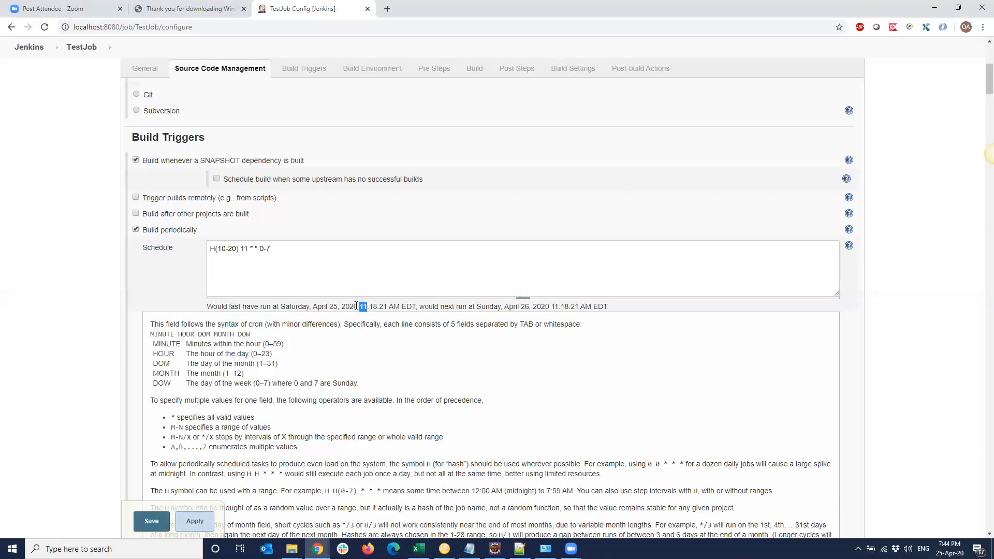
double_click(244, 249)
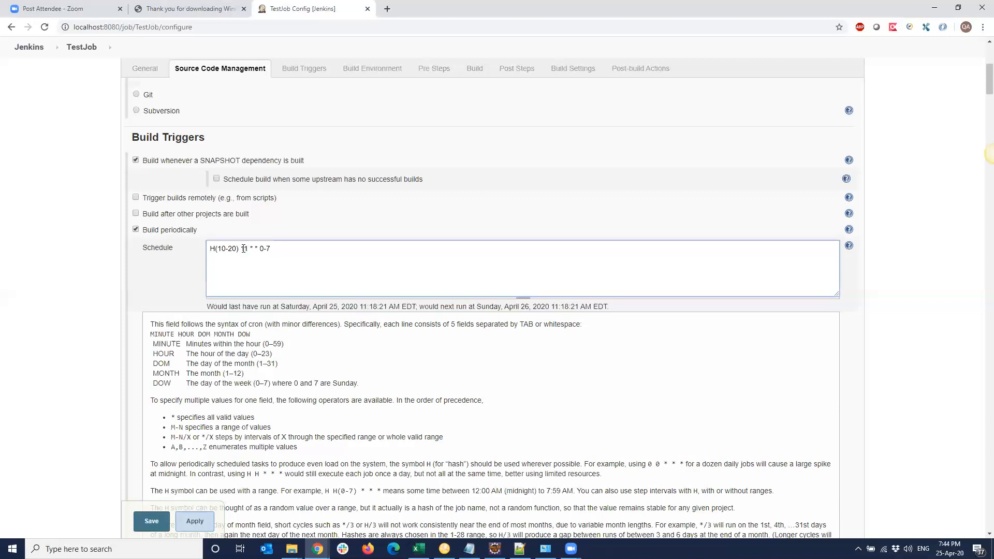
double_click(373, 307)
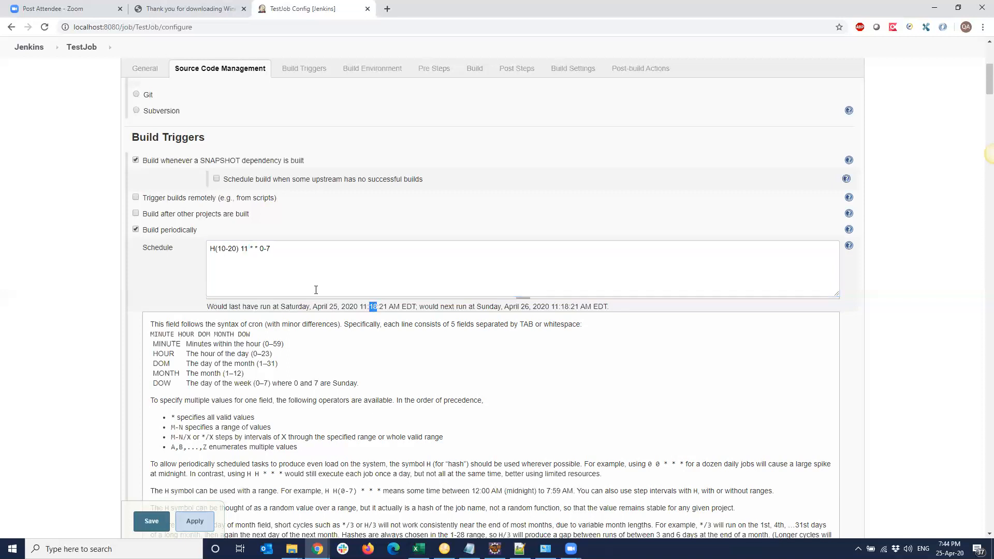
click(232, 249)
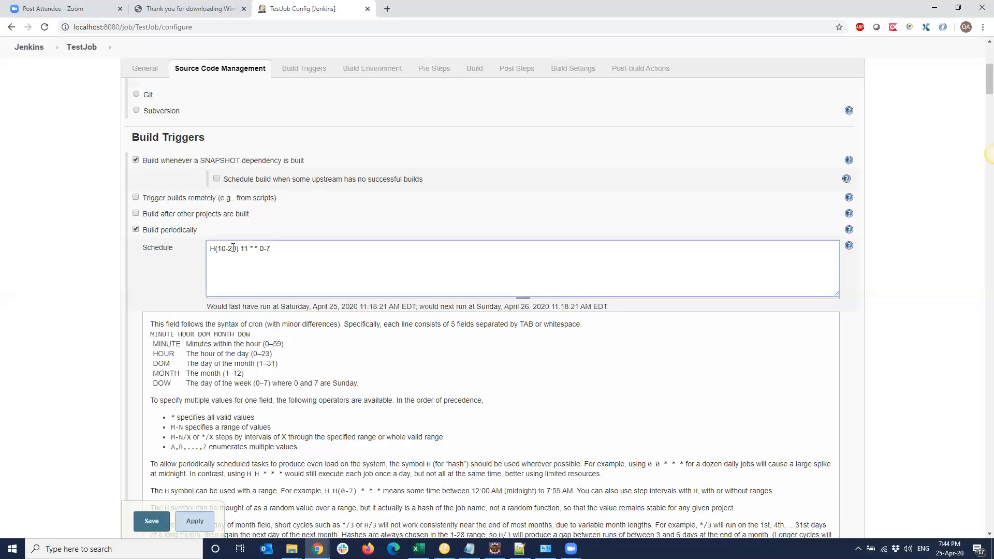
click(372, 307)
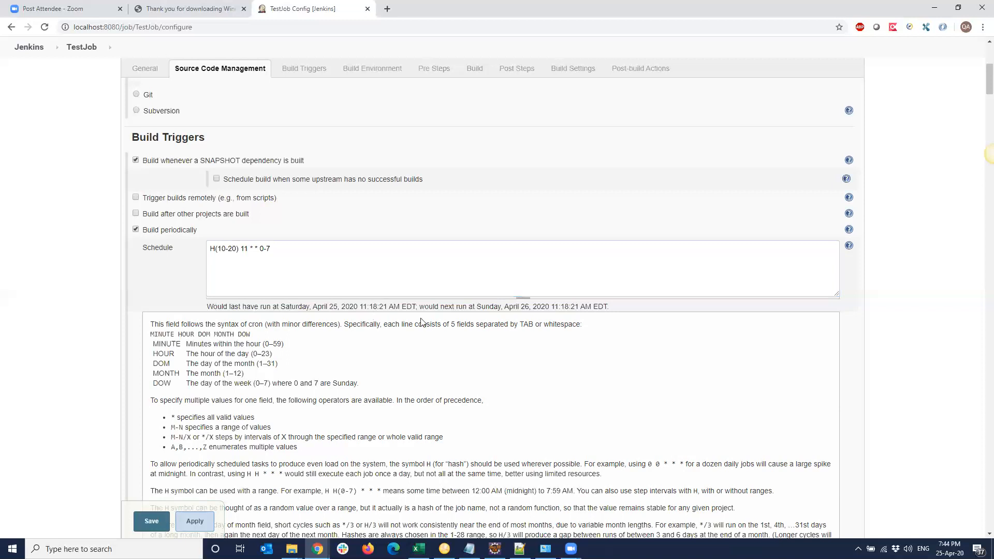